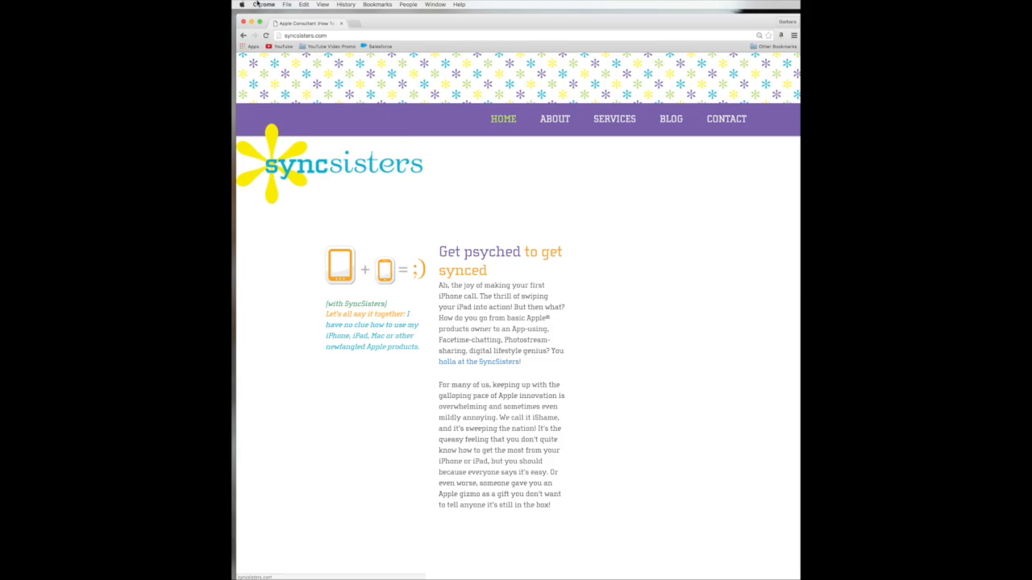
# Step: Replace the SyncSisters address in Chrome's address bar with drive.google.com
pyautogui.click(311, 37)
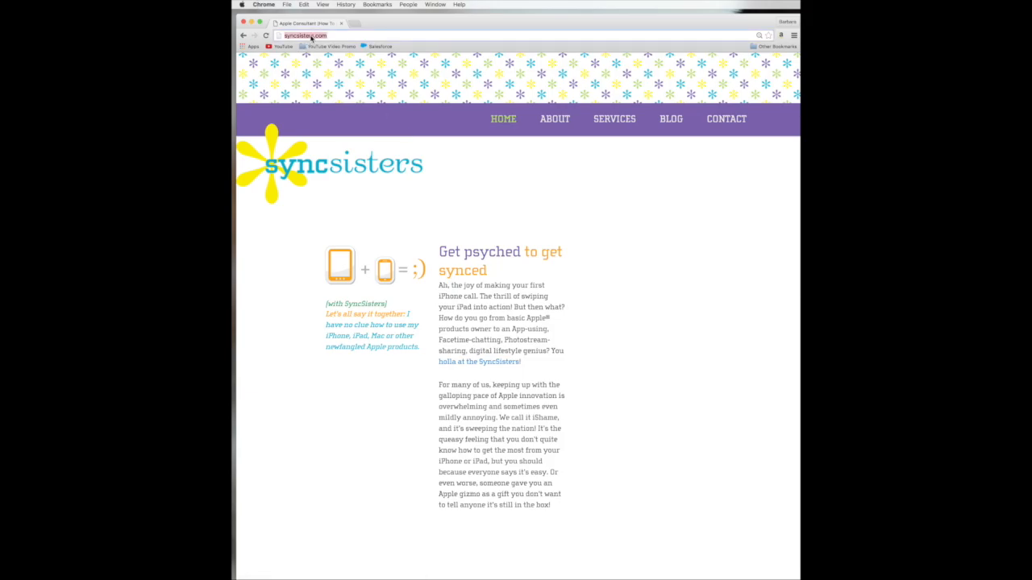
pyautogui.write('drive.google')
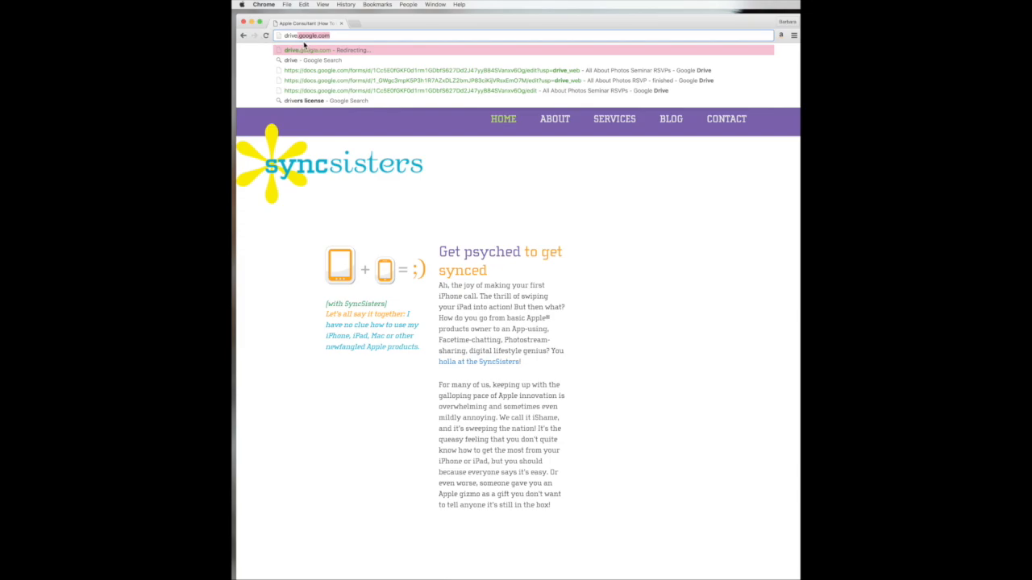
pyautogui.click(338, 36)
# Step: Load Google Drive and create a new blank Google Form through New > More
pyautogui.press('Return')
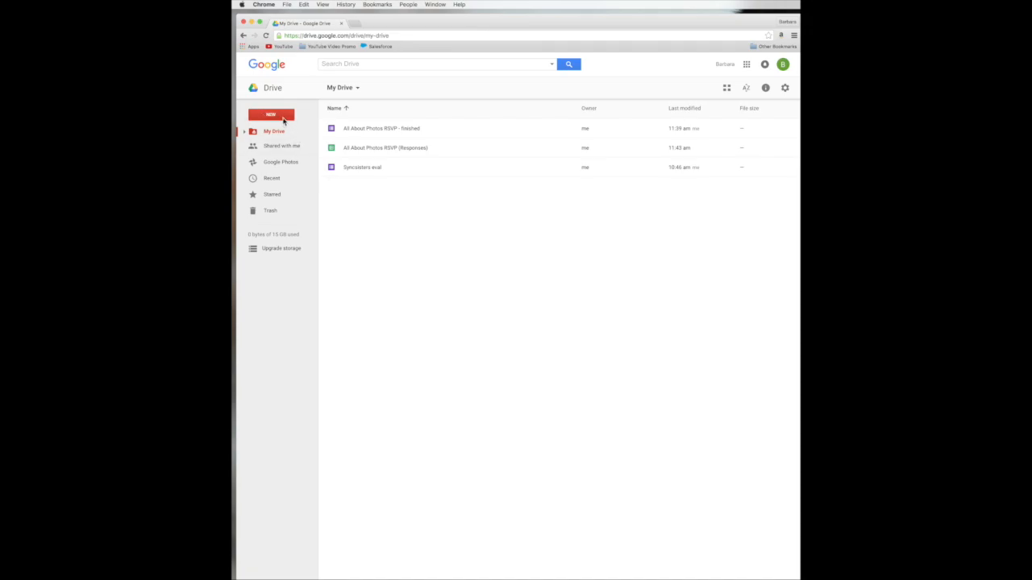
pyautogui.click(283, 120)
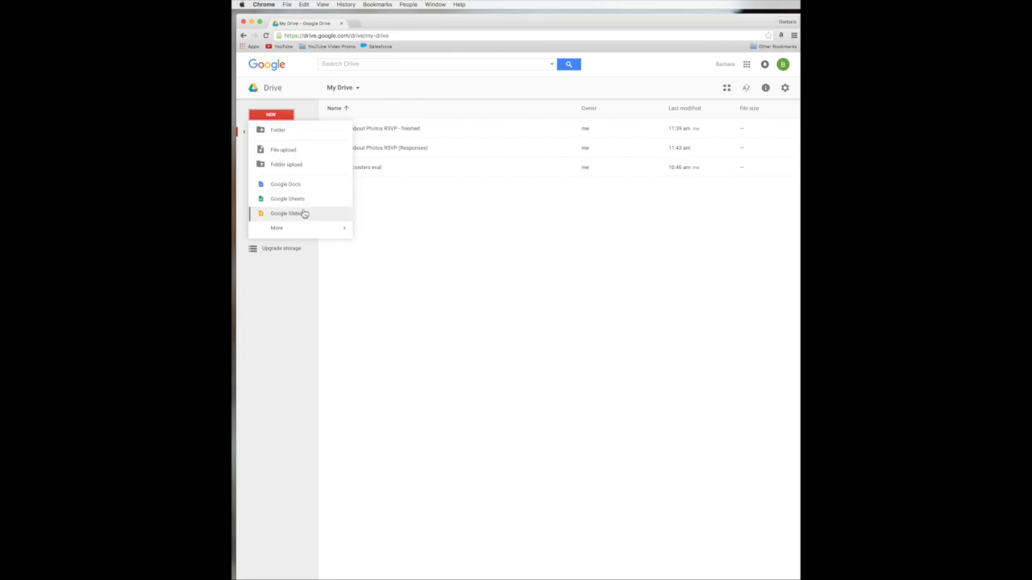
pyautogui.moveTo(299, 229)
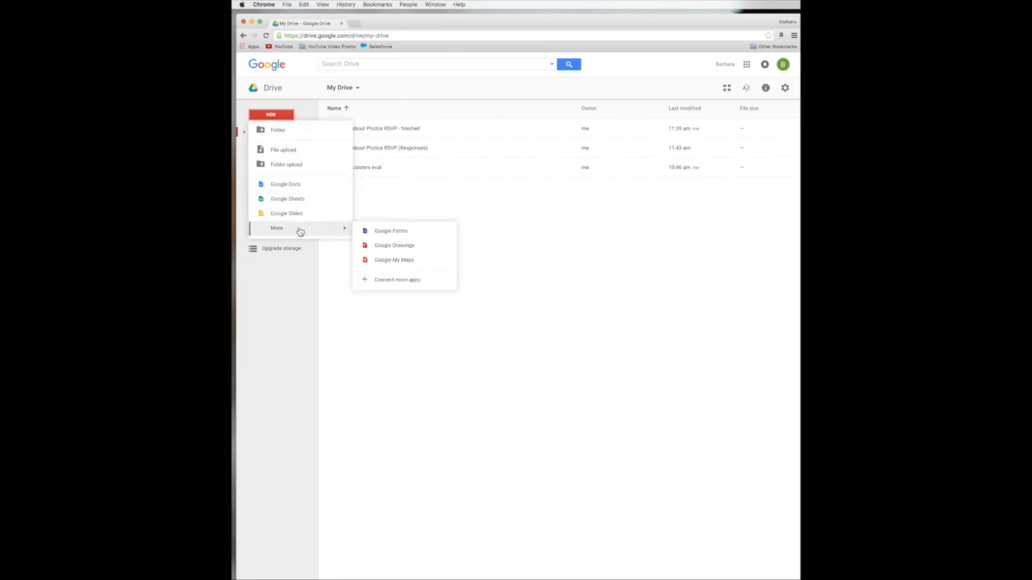
pyautogui.click(367, 240)
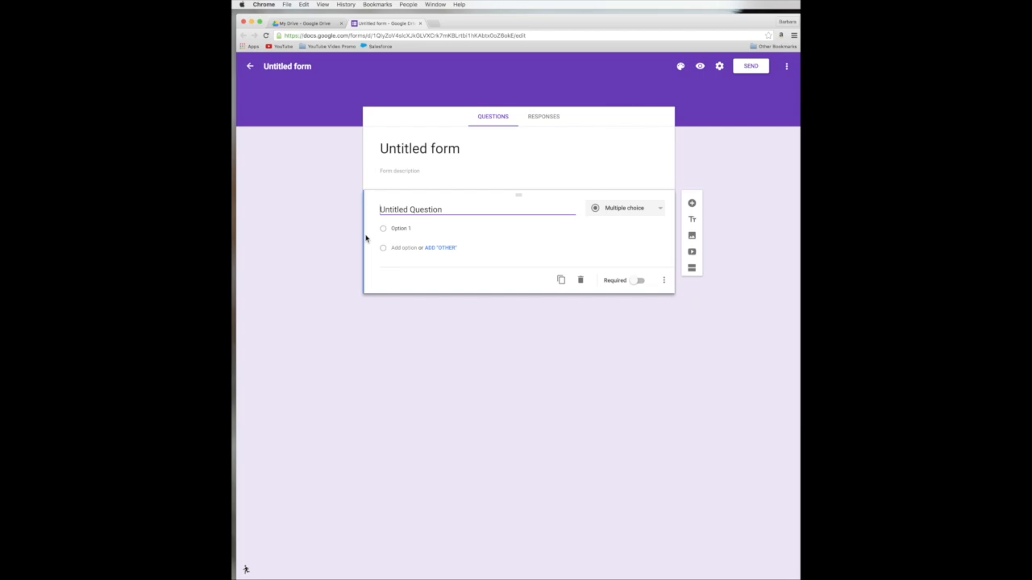
pyautogui.click(379, 418)
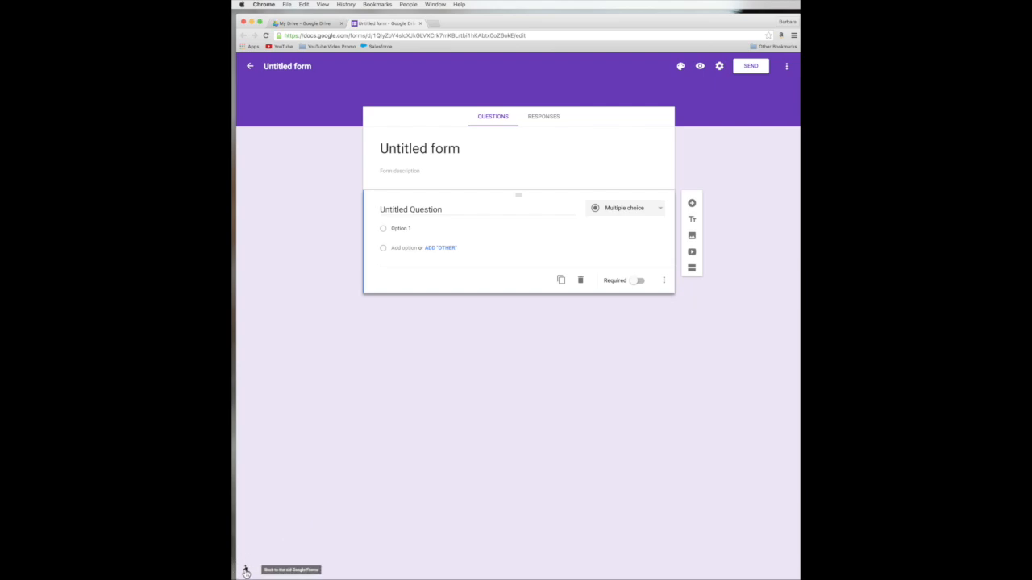
pyautogui.click(246, 572)
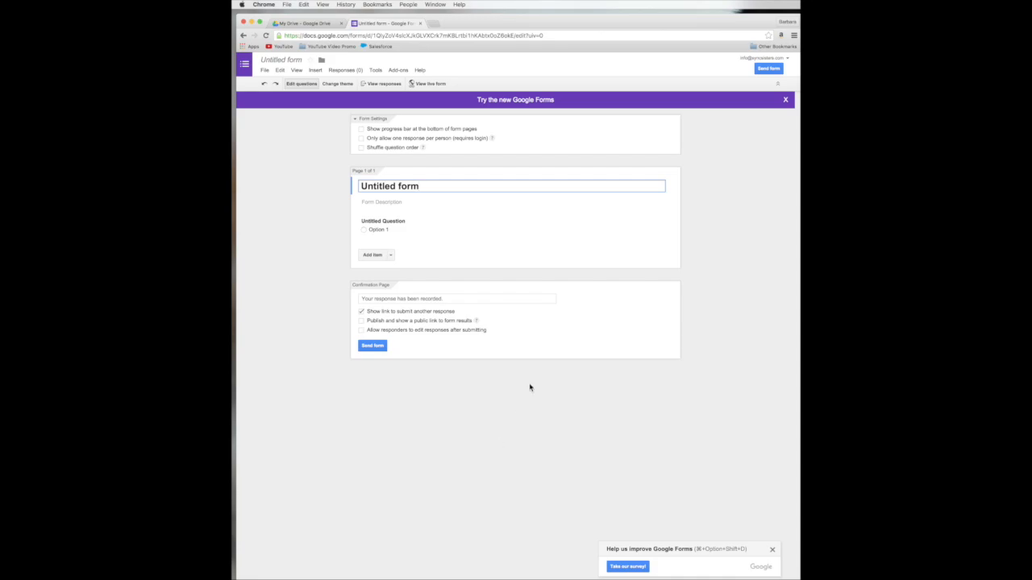
pyautogui.click(510, 103)
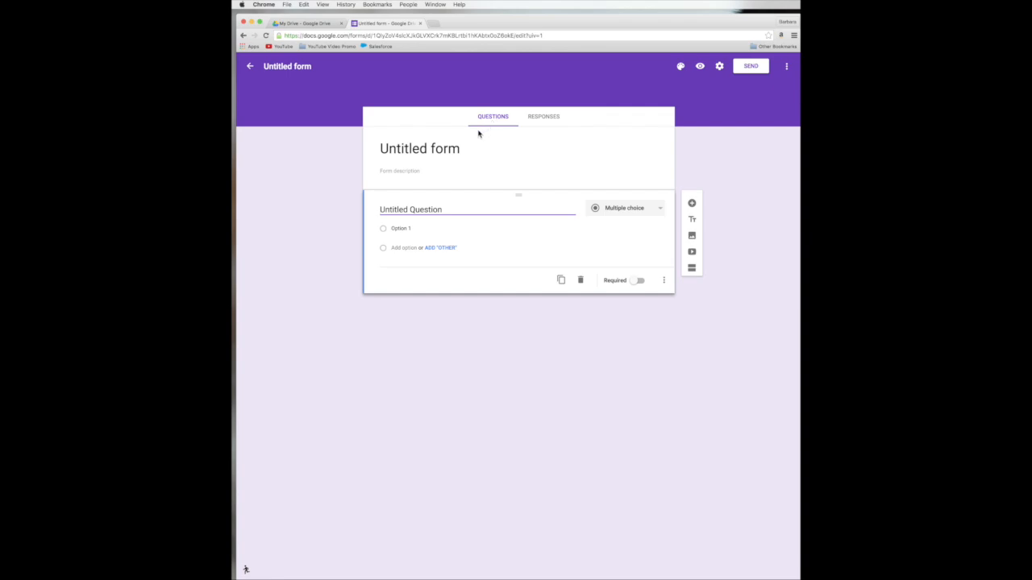
# Step: Change the form title from 'Untitled form' to 'All About Photos Seminar'
pyautogui.click(384, 147)
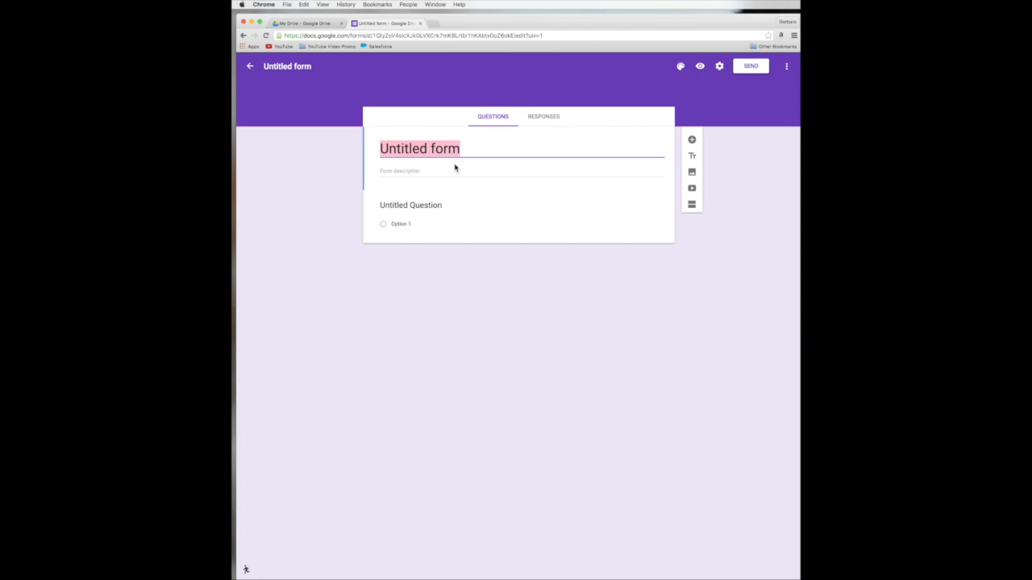
pyautogui.write('All About Photos Semi')
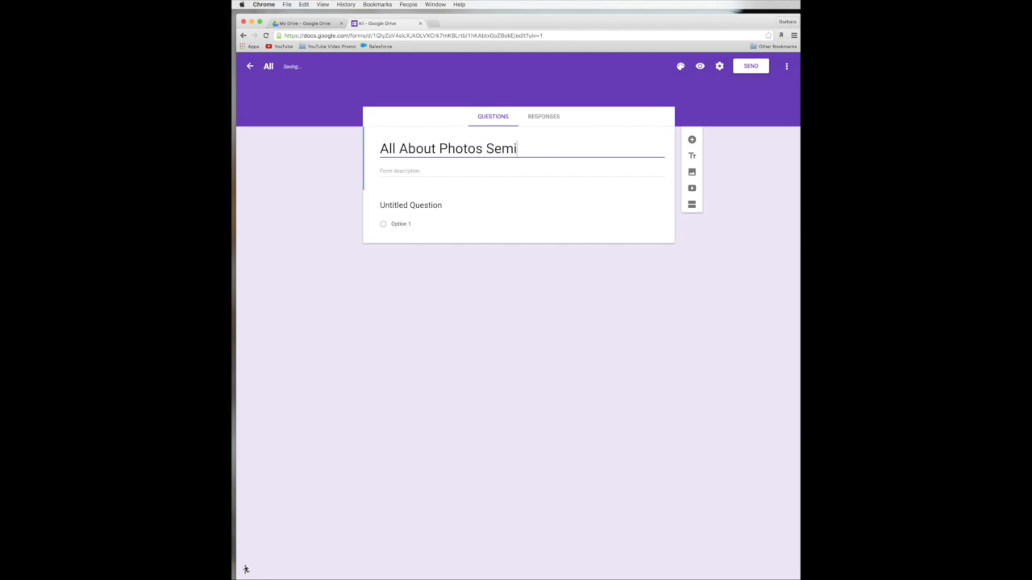
pyautogui.write('nar')
pyautogui.click(475, 153)
# Step: Rename the form file to 'Photos RSVP' in the header
pyautogui.click(269, 67)
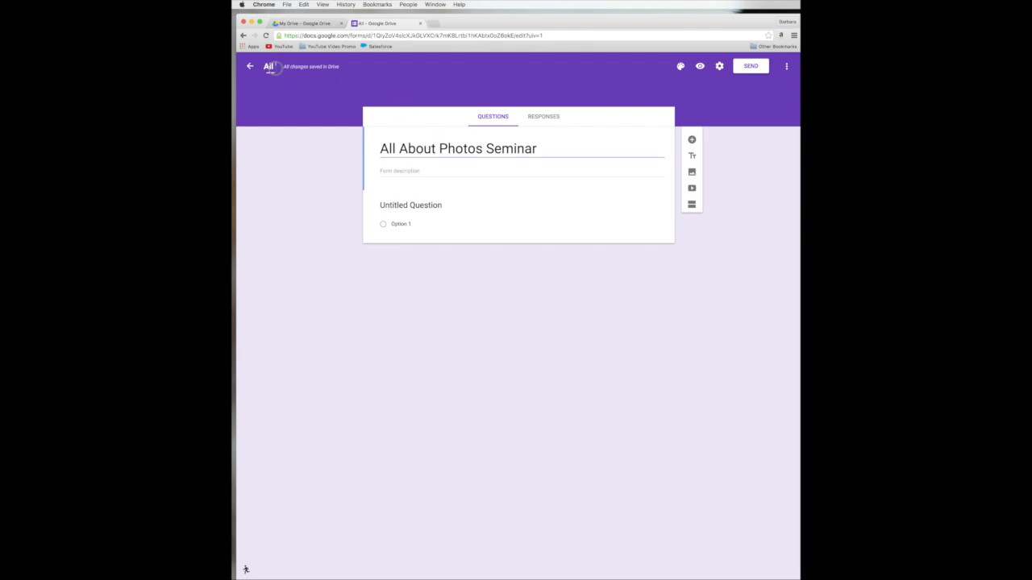
pyautogui.moveTo(276, 67); pyautogui.dragTo(262, 66)
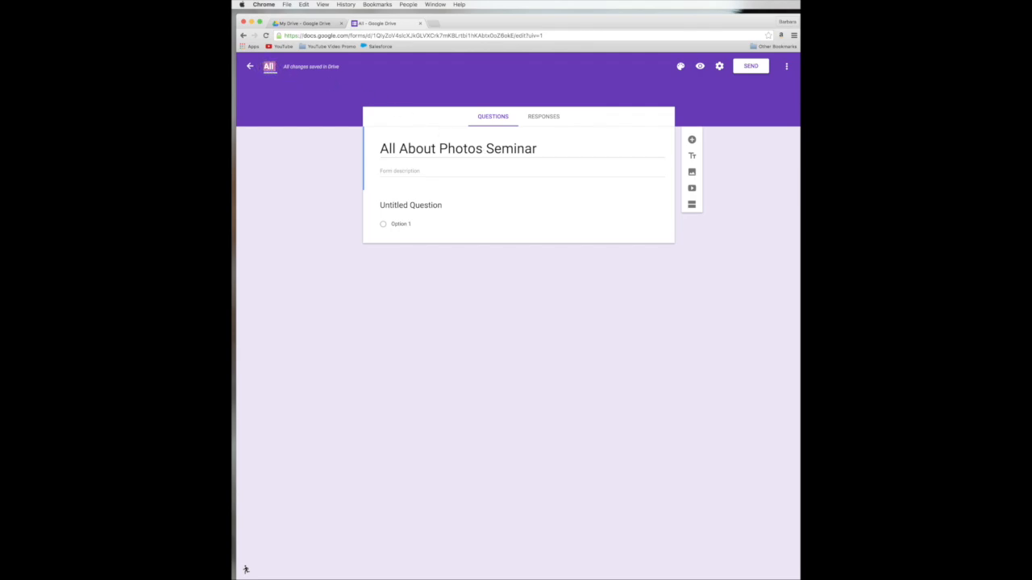
pyautogui.write('Photos RSVP')
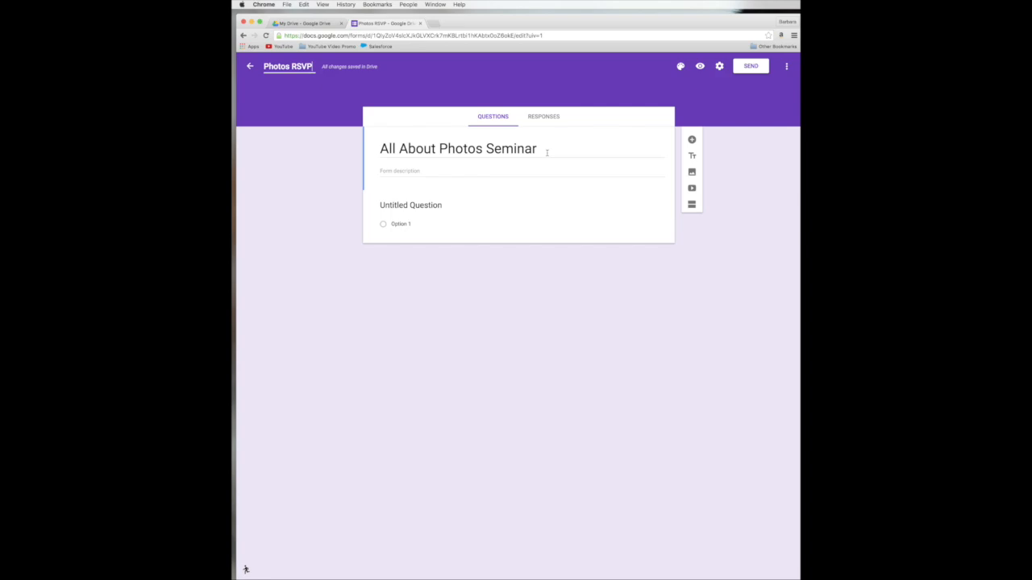
pyautogui.click(542, 149)
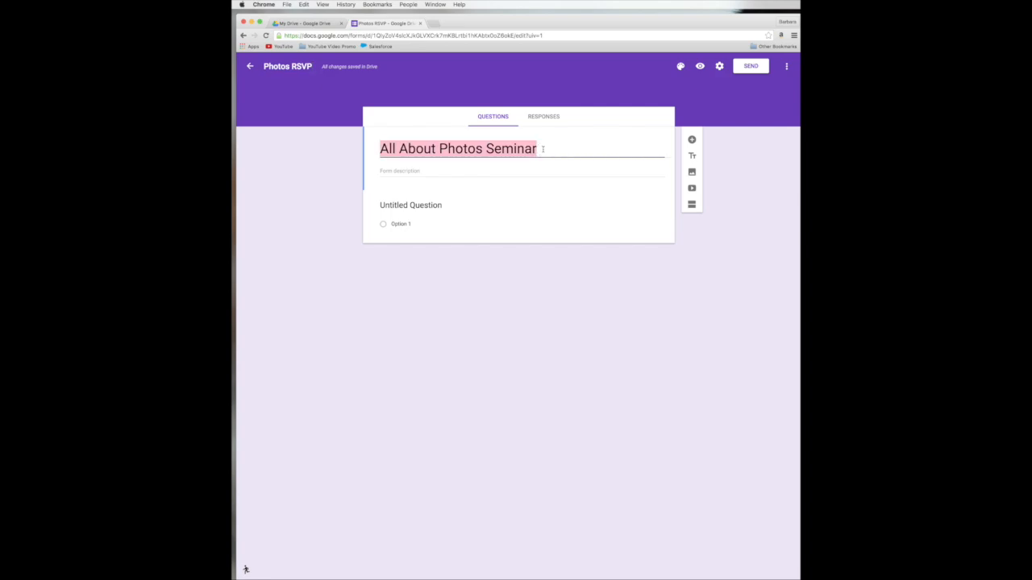
# Step: Write 'Feb 27th, 2016 · Layfayette Club' as the form description, fixing typos
pyautogui.click(415, 171)
pyautogui.write('Feb 27th, 2016')
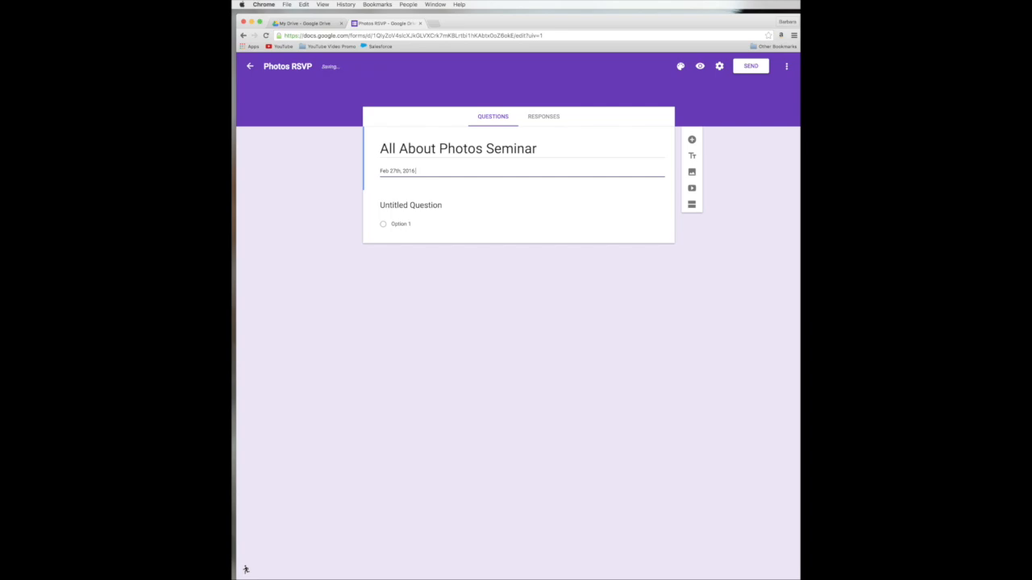
pyautogui.write('fayette C')
pyautogui.press('BackSpace')
pyautogui.press('BackSpace')
# Step: Try blue and teal, settle on a yellow-green form colour, and bring up theme images
pyautogui.click(767, 92)
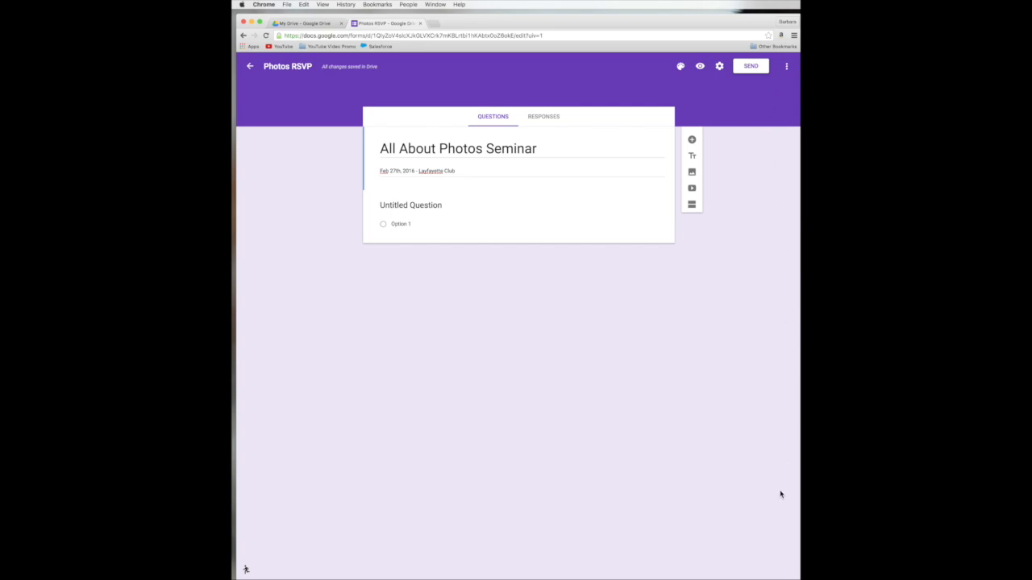
pyautogui.click(681, 70)
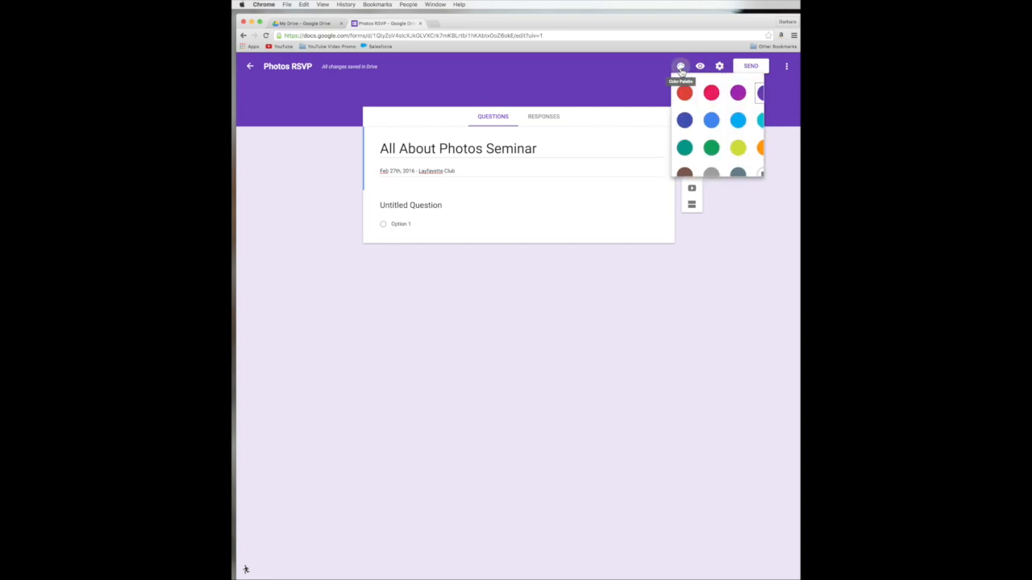
pyautogui.click(710, 125)
pyautogui.click(682, 68)
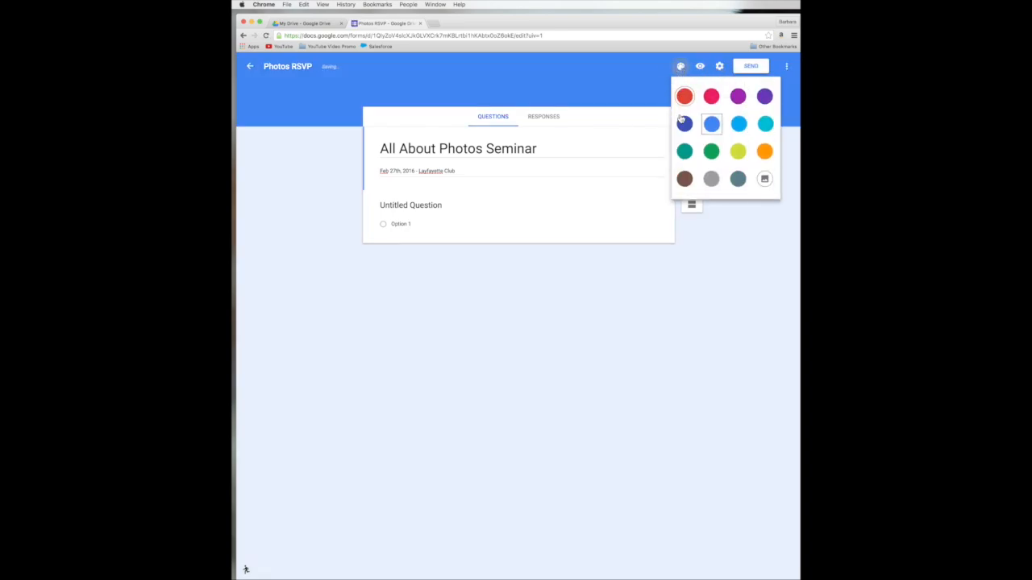
pyautogui.click(684, 150)
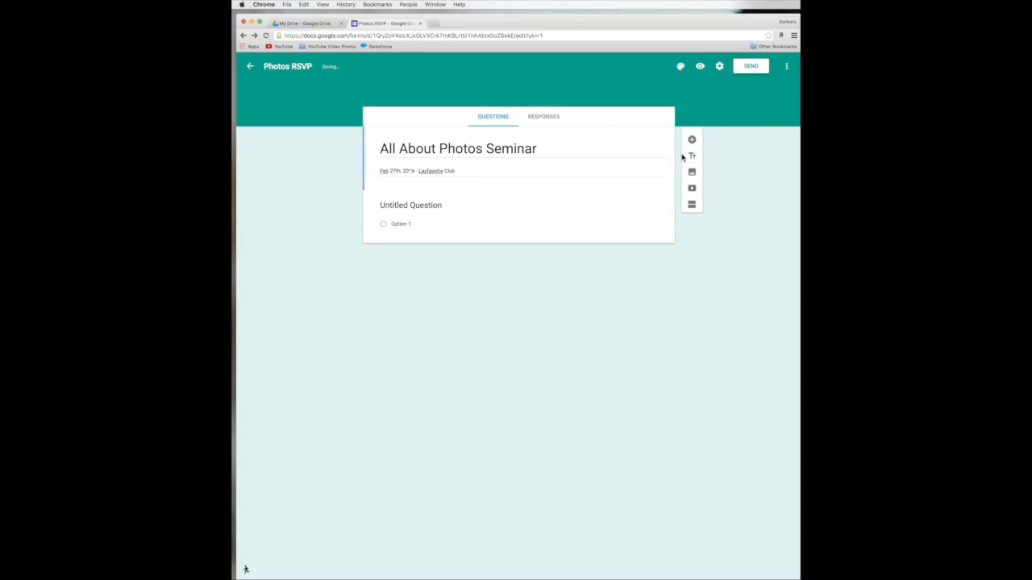
pyautogui.click(682, 71)
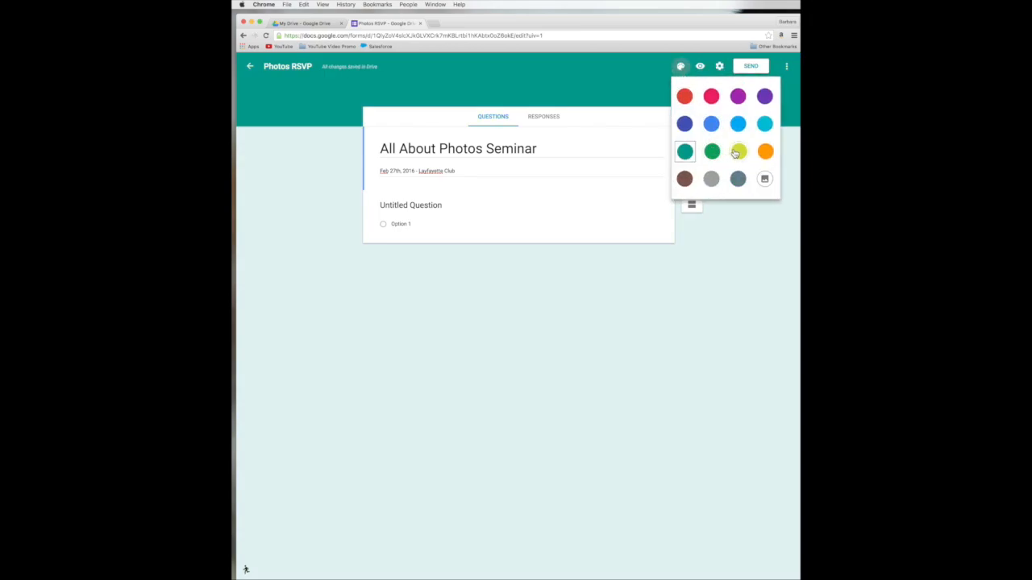
pyautogui.click(737, 153)
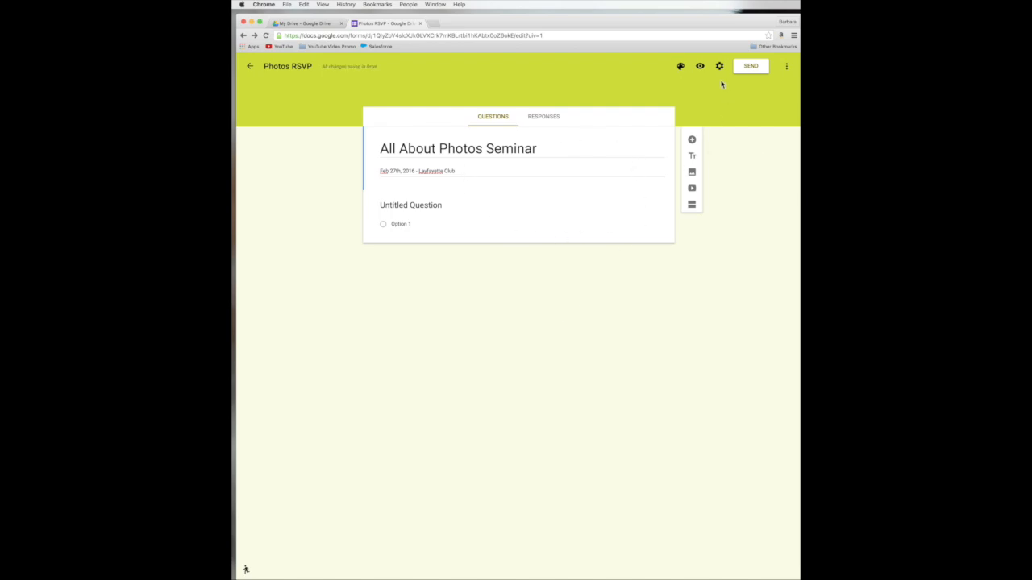
pyautogui.click(682, 67)
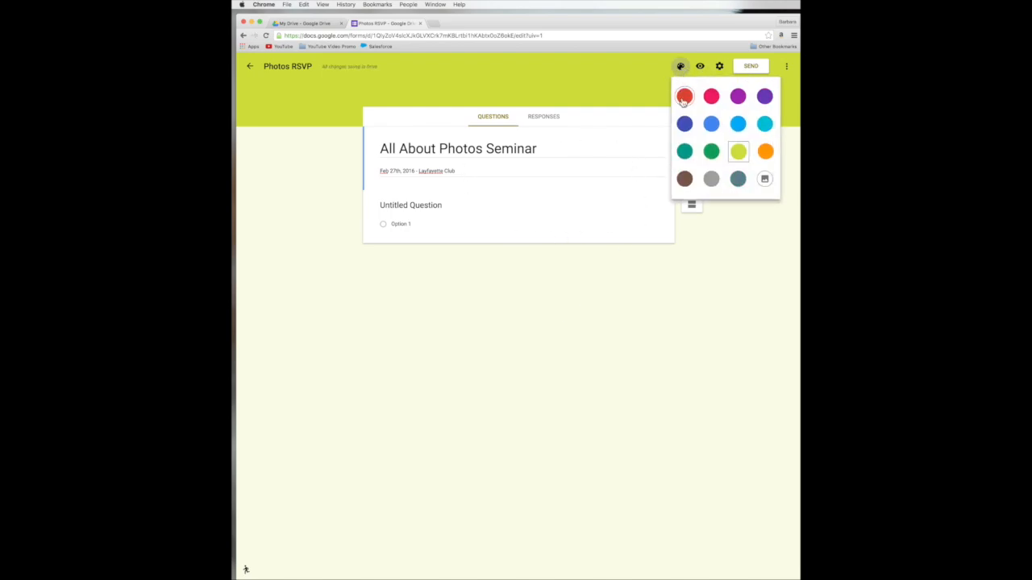
pyautogui.click(761, 178)
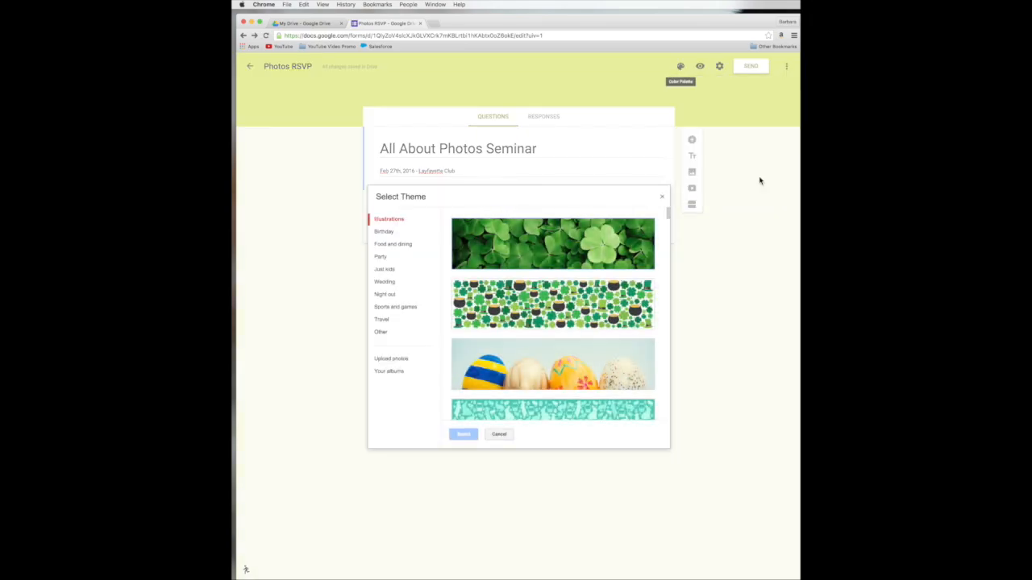
# Step: Apply the Just kids balloon photo as the form's header theme
pyautogui.click(398, 233)
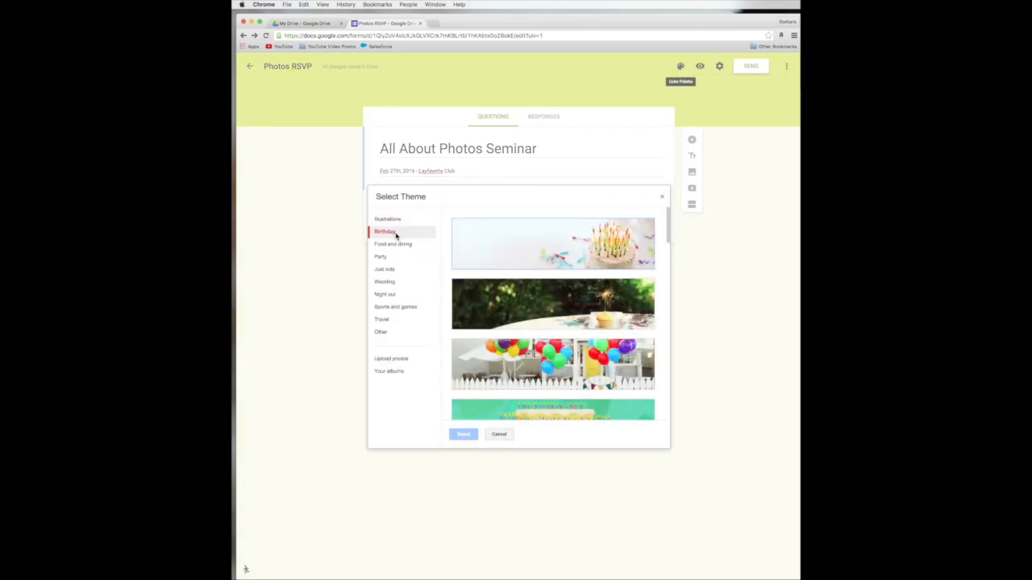
pyautogui.click(392, 246)
pyautogui.click(386, 294)
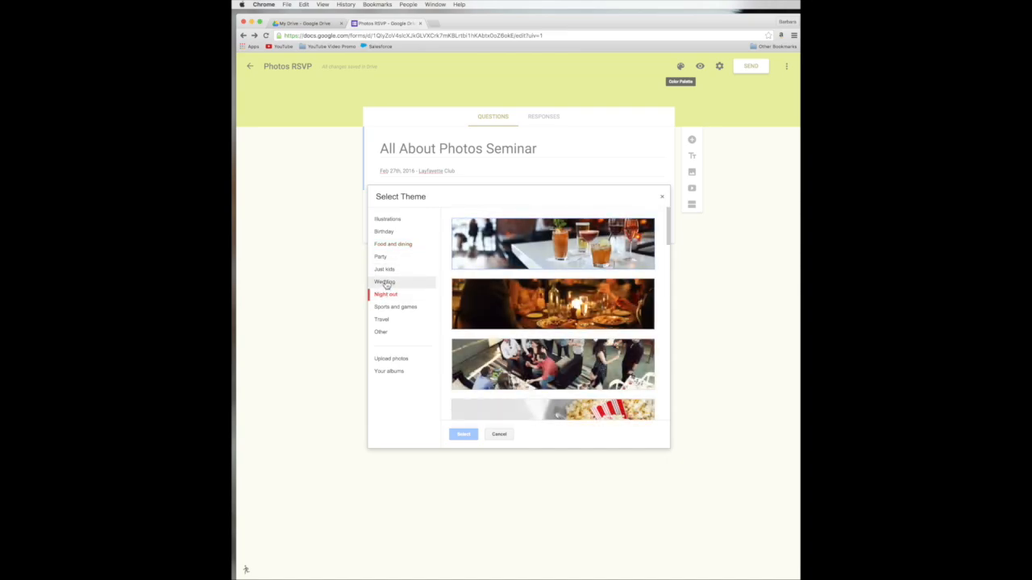
pyautogui.click(386, 270)
pyautogui.click(503, 302)
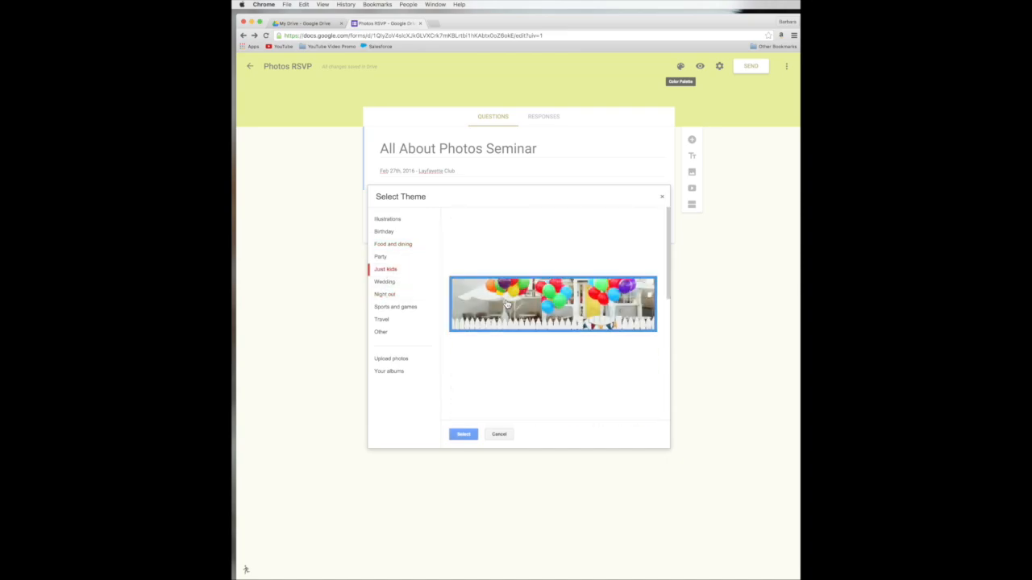
pyautogui.click(464, 435)
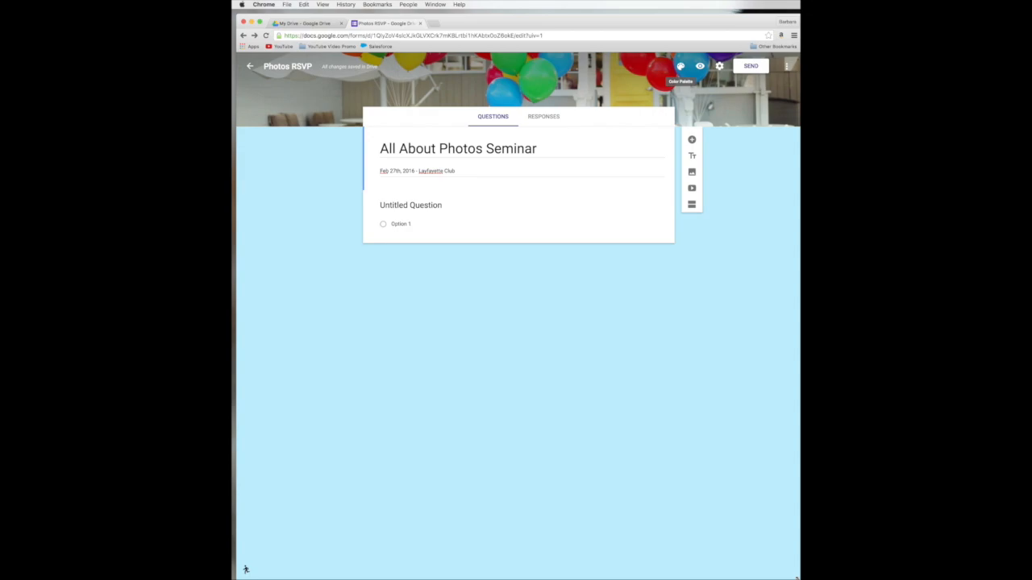
pyautogui.moveTo(797, 577)
pyautogui.mouseDown()
pyautogui.moveTo(758, 549)
pyautogui.moveTo(693, 527)
pyautogui.moveTo(594, 448)
pyautogui.moveTo(720, 555)
pyautogui.moveTo(803, 579)
pyautogui.mouseUp()
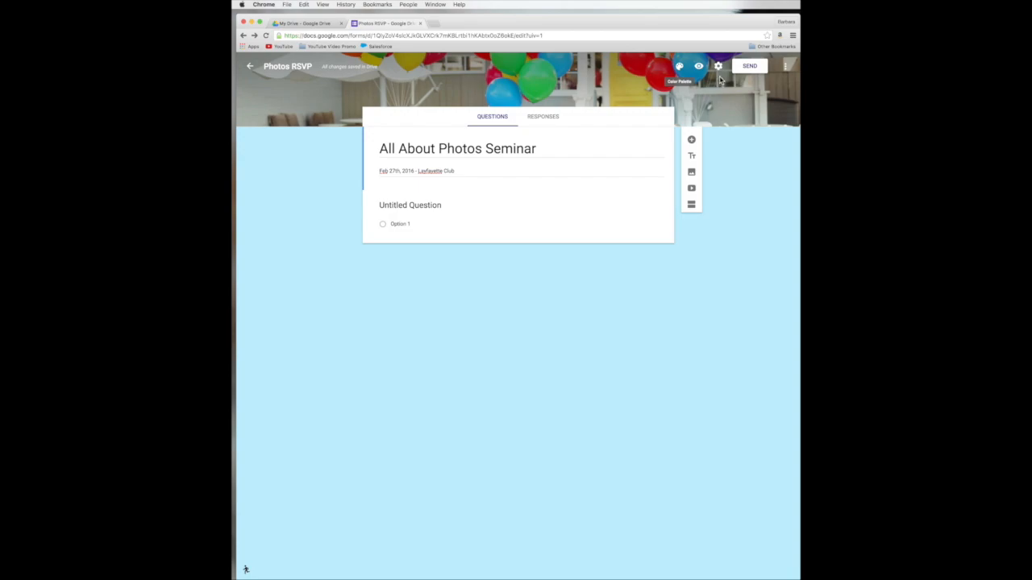
pyautogui.click(679, 66)
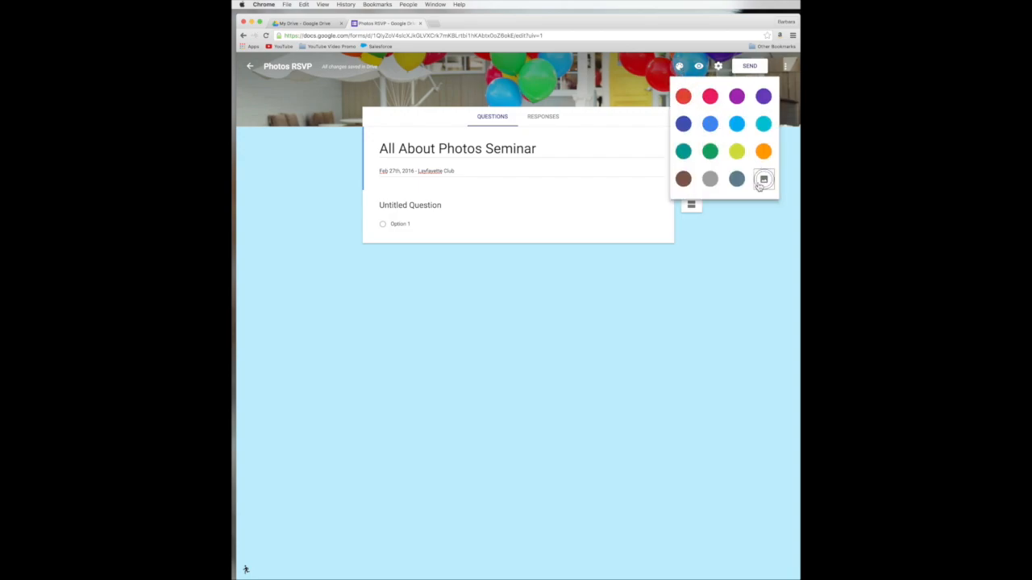
# Step: Open the theme image chooser from the colour palette
pyautogui.click(763, 179)
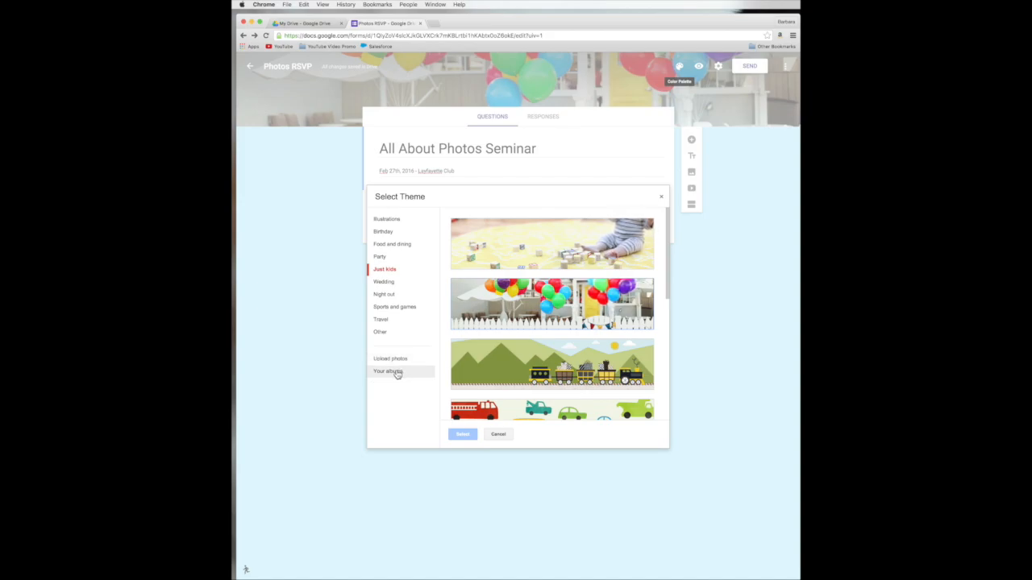
# Step: Use a cropped sync-pattern.gif from the January 19, 2016 album as header, then preview
pyautogui.click(388, 371)
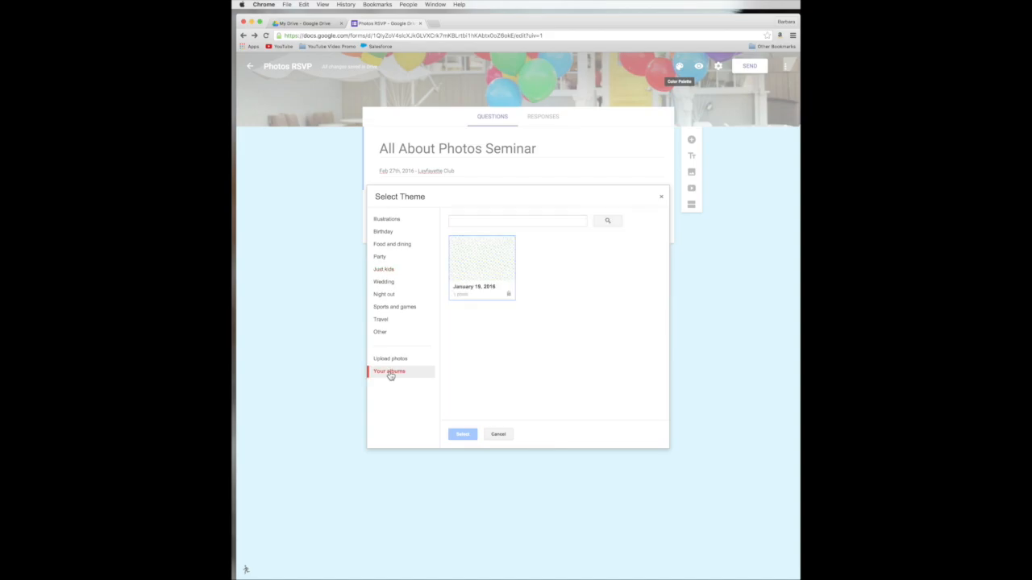
pyautogui.click(479, 273)
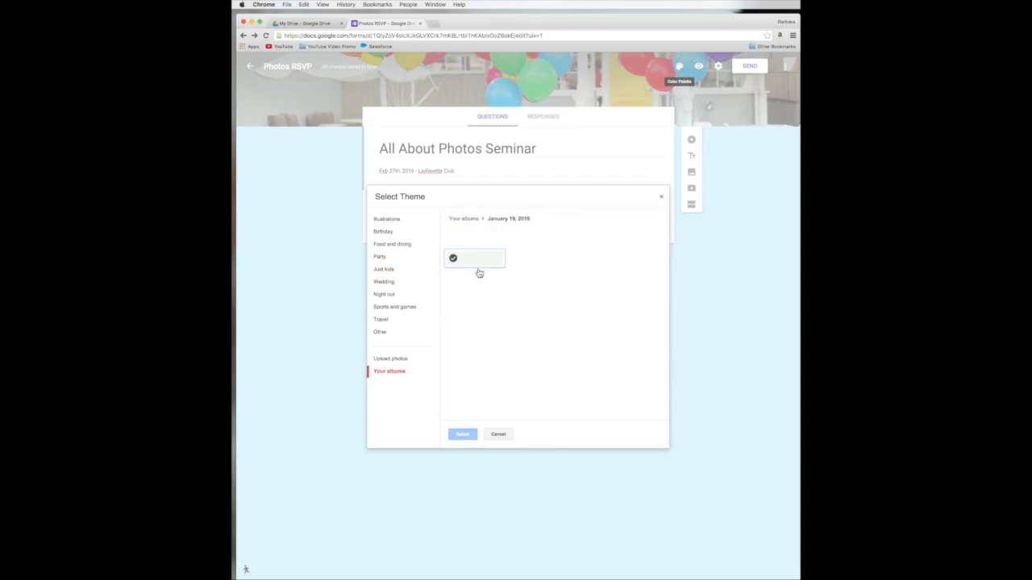
pyautogui.click(479, 260)
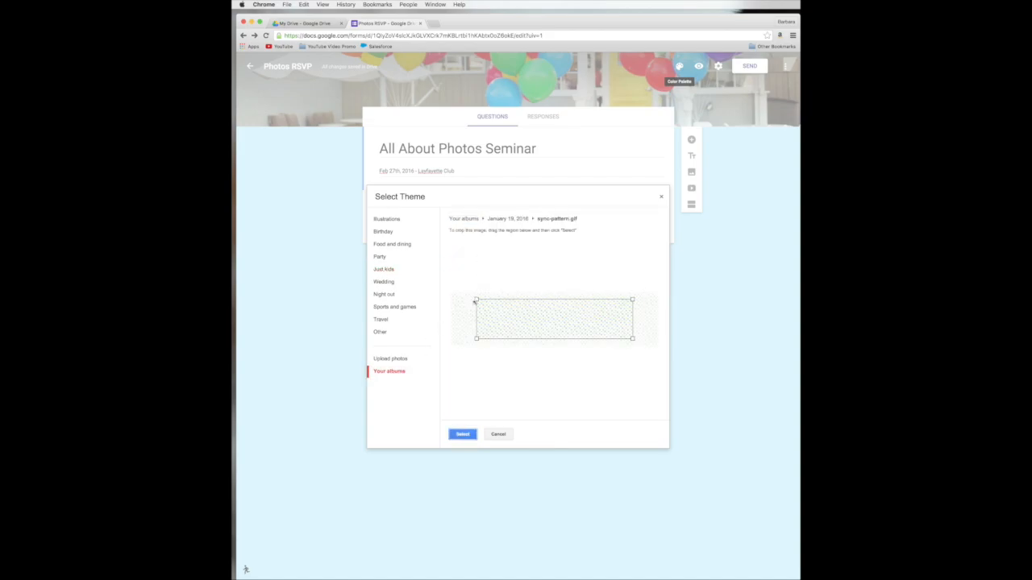
pyautogui.moveTo(476, 300); pyautogui.dragTo(452, 293)
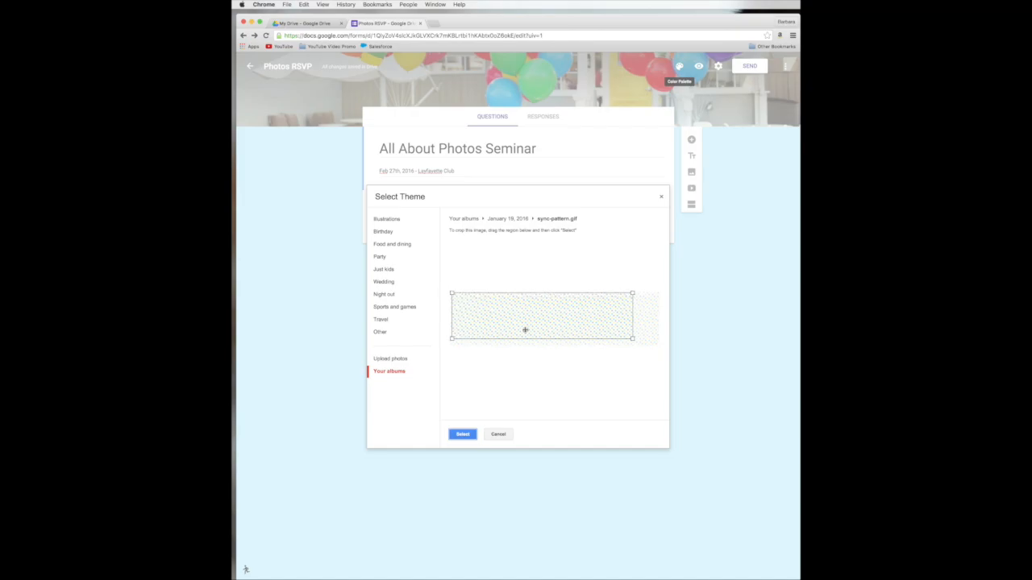
pyautogui.moveTo(632, 338); pyautogui.dragTo(653, 349)
pyautogui.click(458, 435)
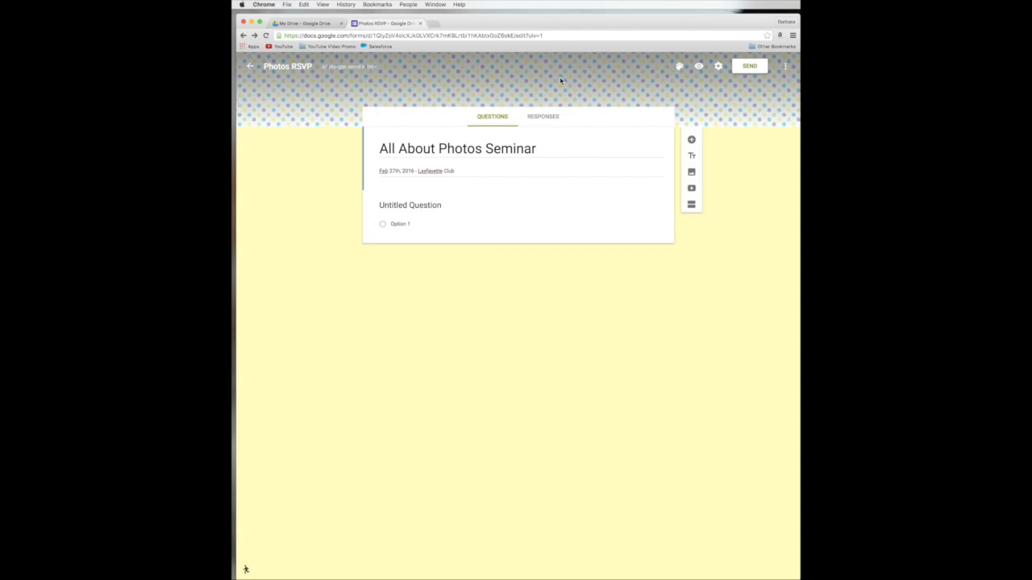
pyautogui.click(699, 71)
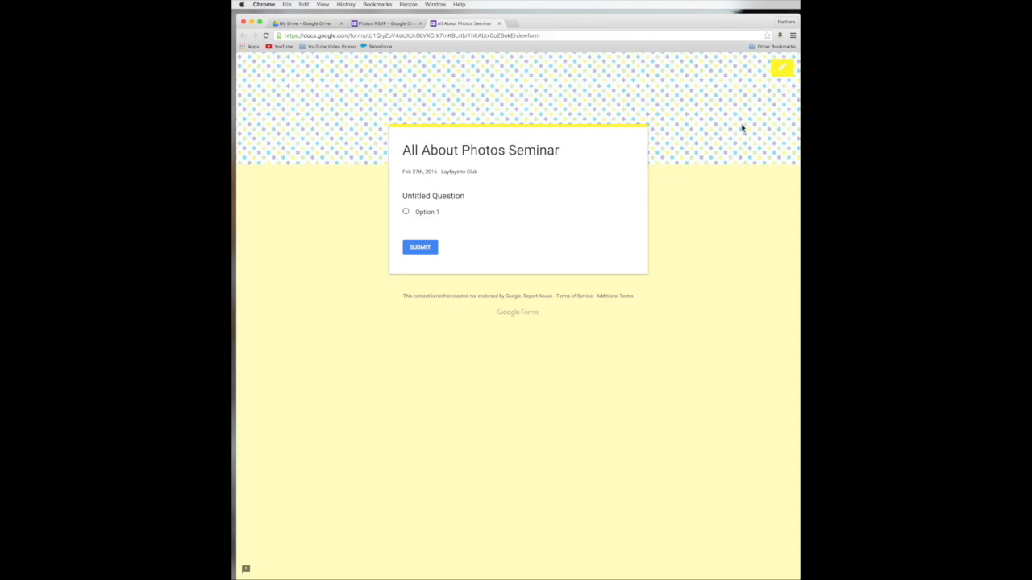
# Step: Return from the respondent preview to the form editor
pyautogui.click(782, 71)
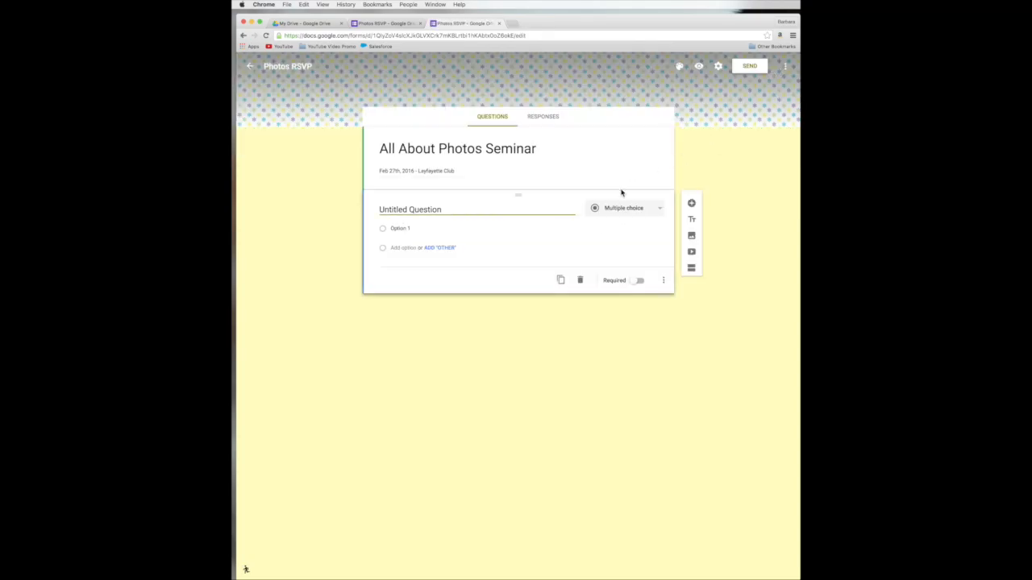
# Step: Title the first question 'First Name', make it Short answer, and mark it required
pyautogui.tripleClick(569, 172)
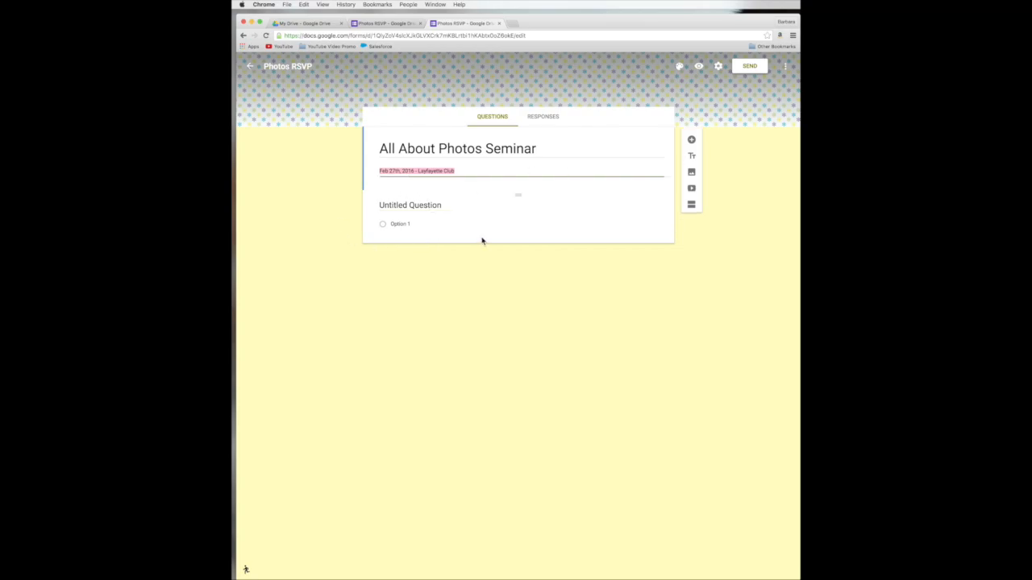
pyautogui.click(455, 223)
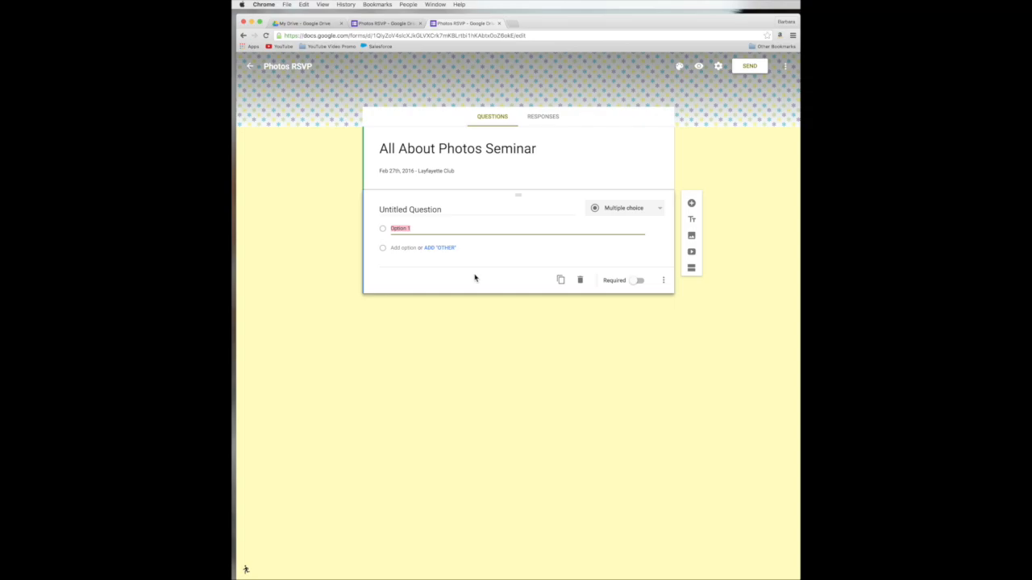
pyautogui.click(443, 209)
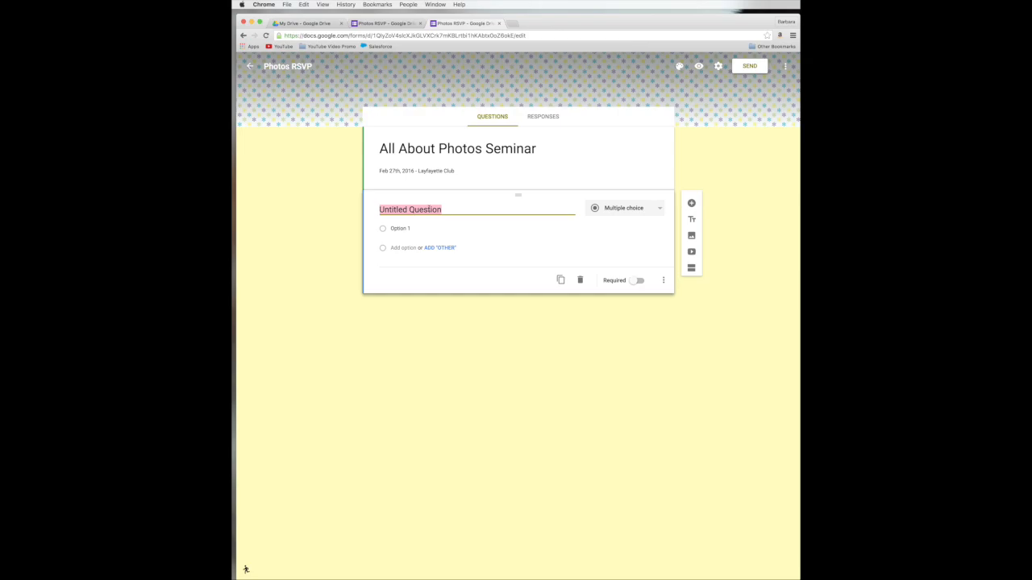
pyautogui.write('First Name')
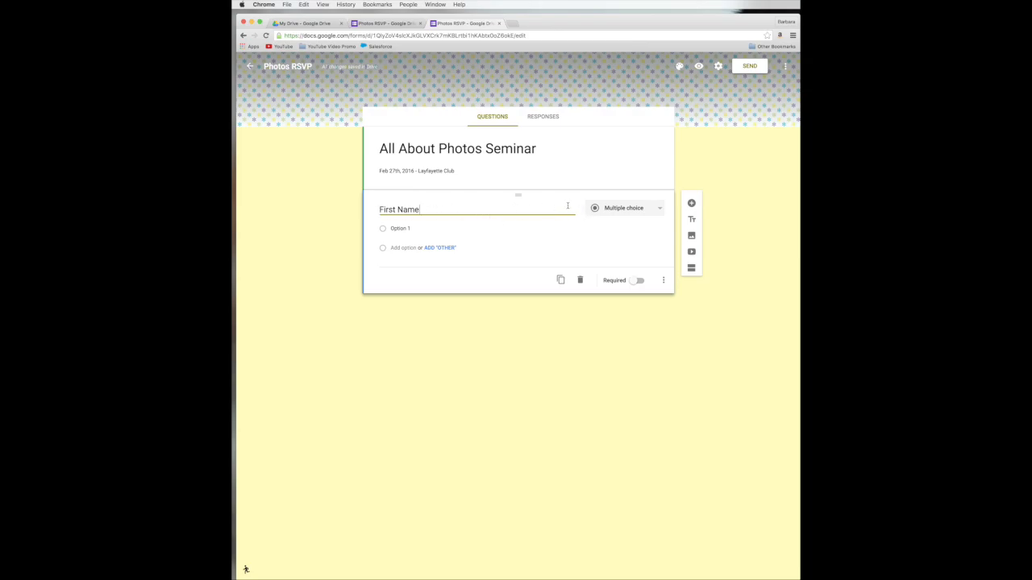
pyautogui.click(661, 213)
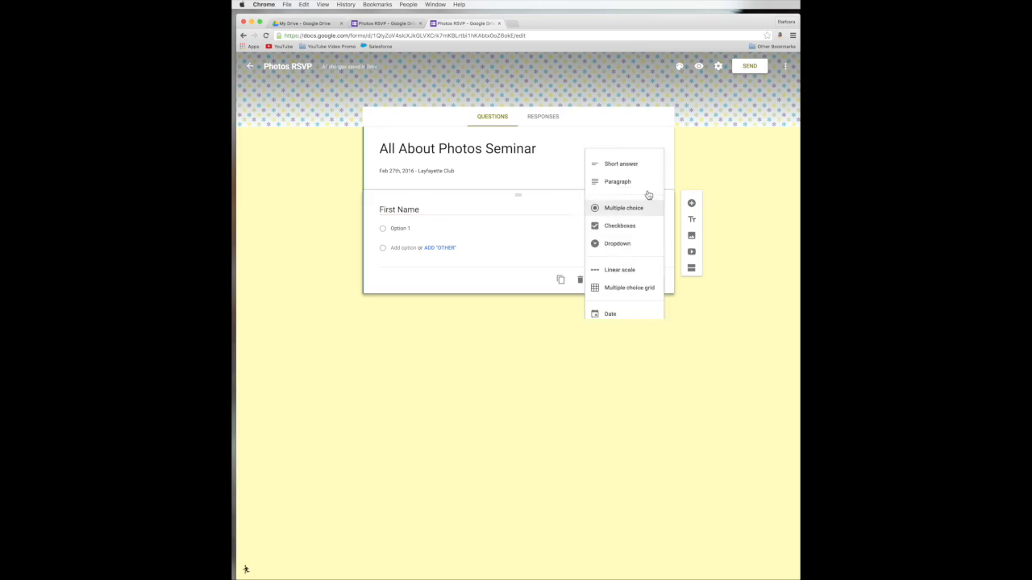
pyautogui.scroll(-1, 629, 222)
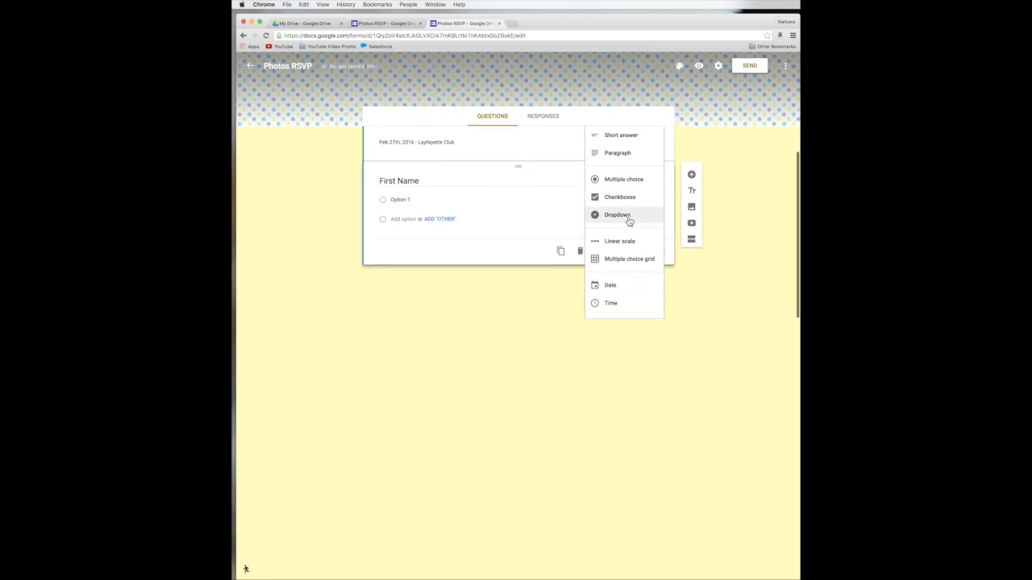
pyautogui.scroll(1, 630, 222)
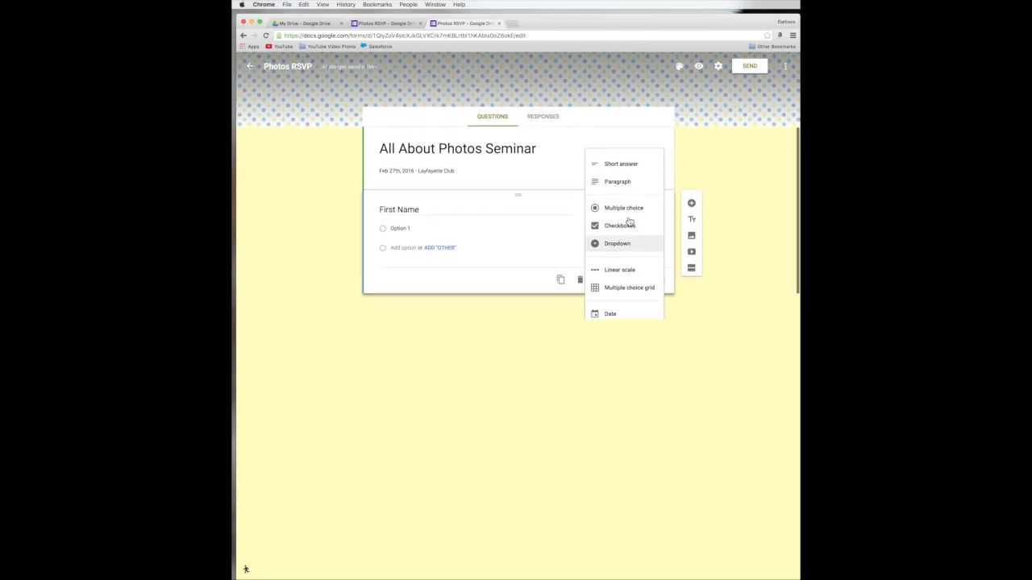
pyautogui.click(614, 167)
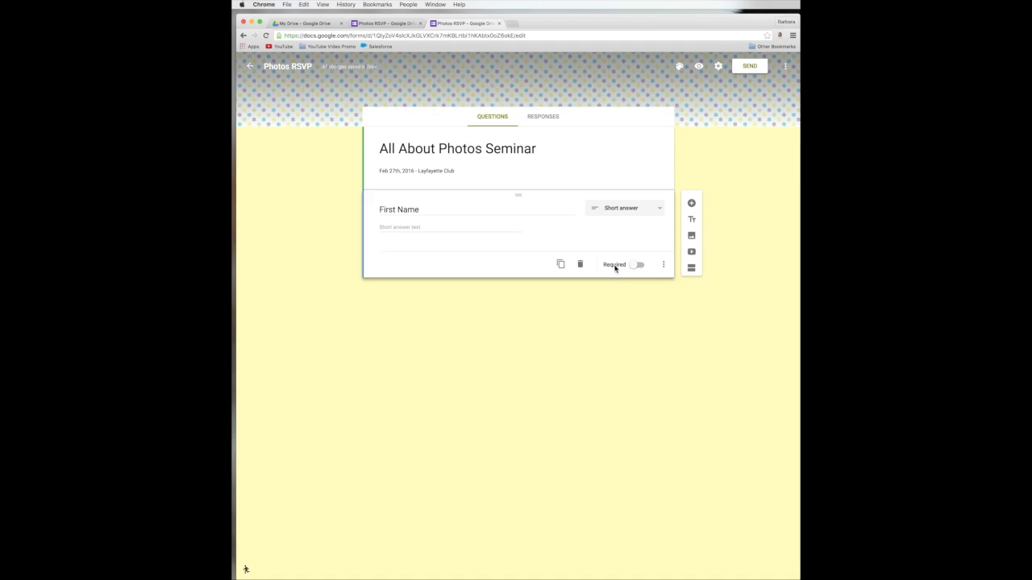
pyautogui.click(638, 269)
# Step: Duplicate the First Name question and retitle the copy 'Last Name'
pyautogui.click(561, 266)
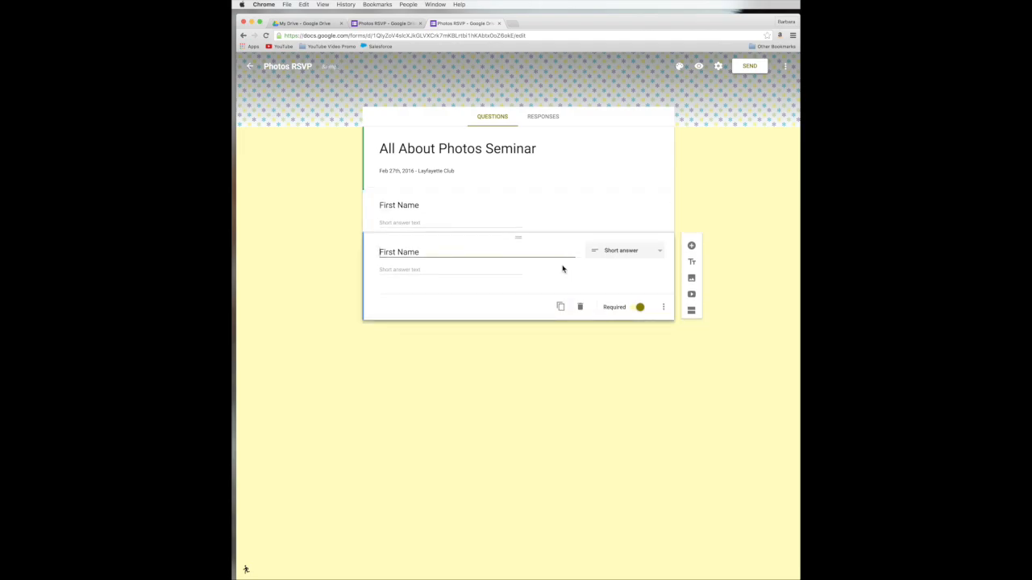
pyautogui.moveTo(396, 252); pyautogui.dragTo(373, 251)
pyautogui.write('Last')
pyautogui.click(558, 328)
pyautogui.tripleClick(650, 171)
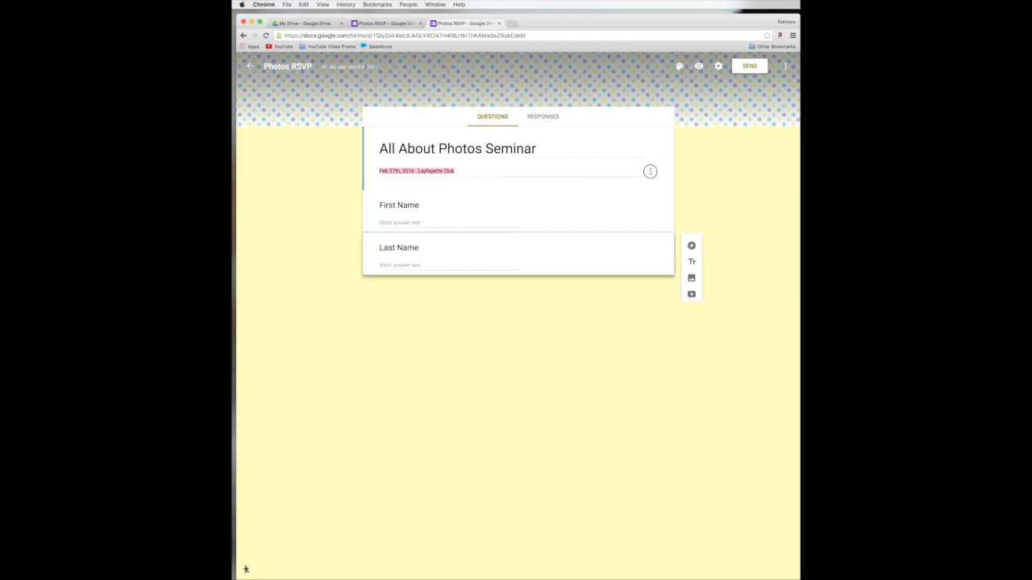
# Step: Preview the form with both name questions, then return to the editor
pyautogui.click(699, 68)
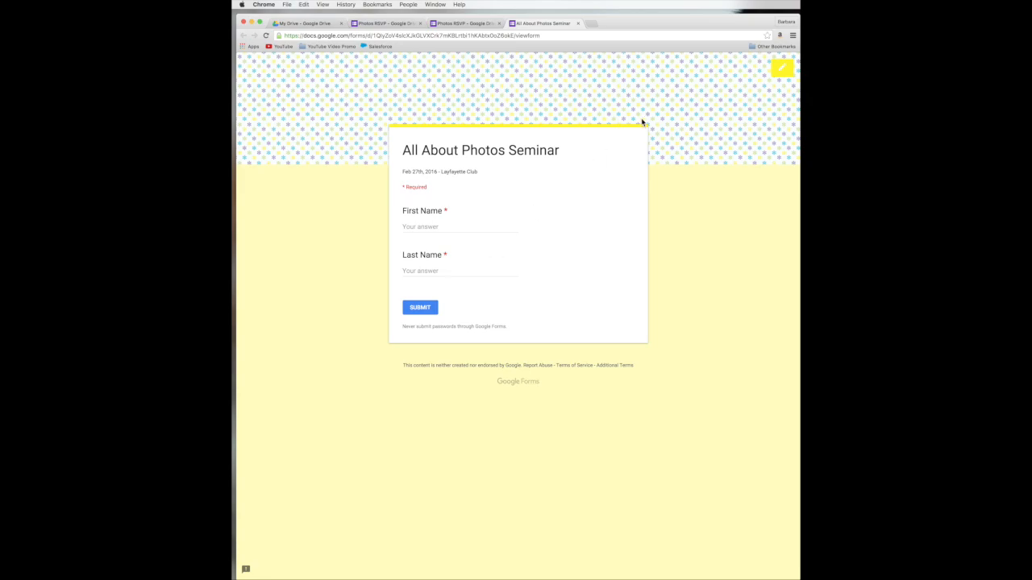
pyautogui.click(782, 67)
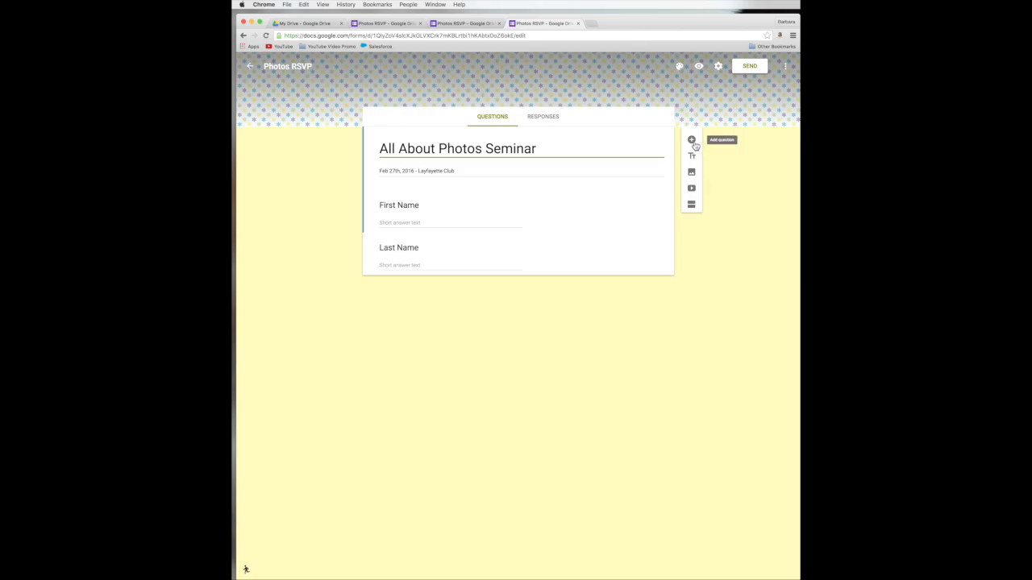
pyautogui.click(556, 223)
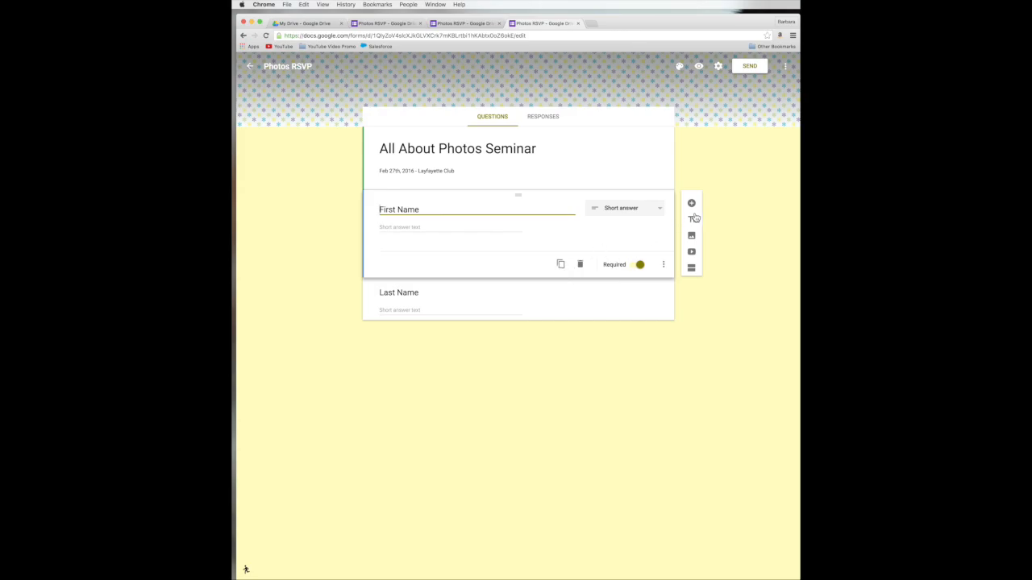
# Step: Move the stray new question below Last Name, then delete that empty card
pyautogui.click(691, 205)
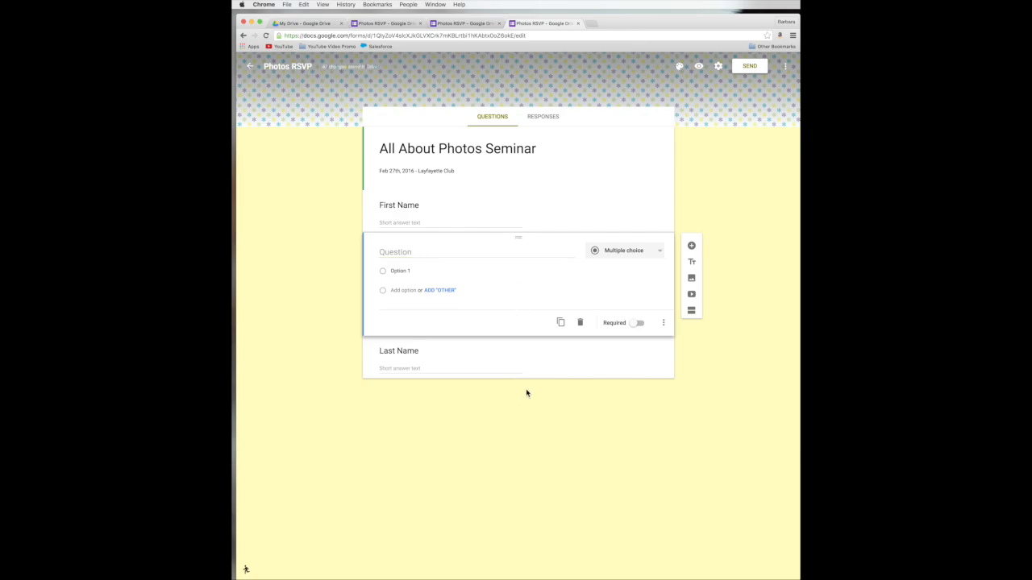
pyautogui.tripleClick(581, 149)
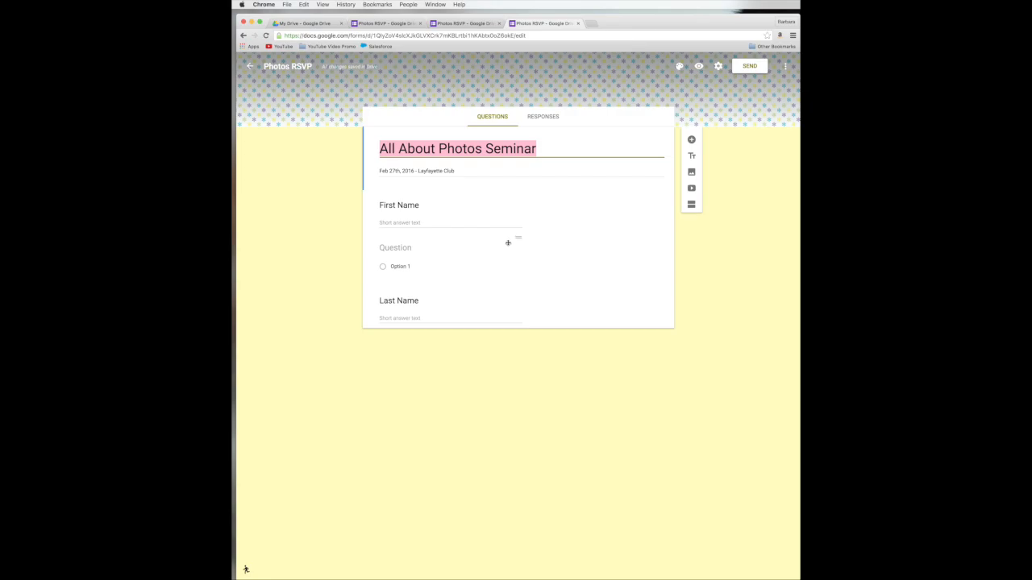
pyautogui.click(513, 248)
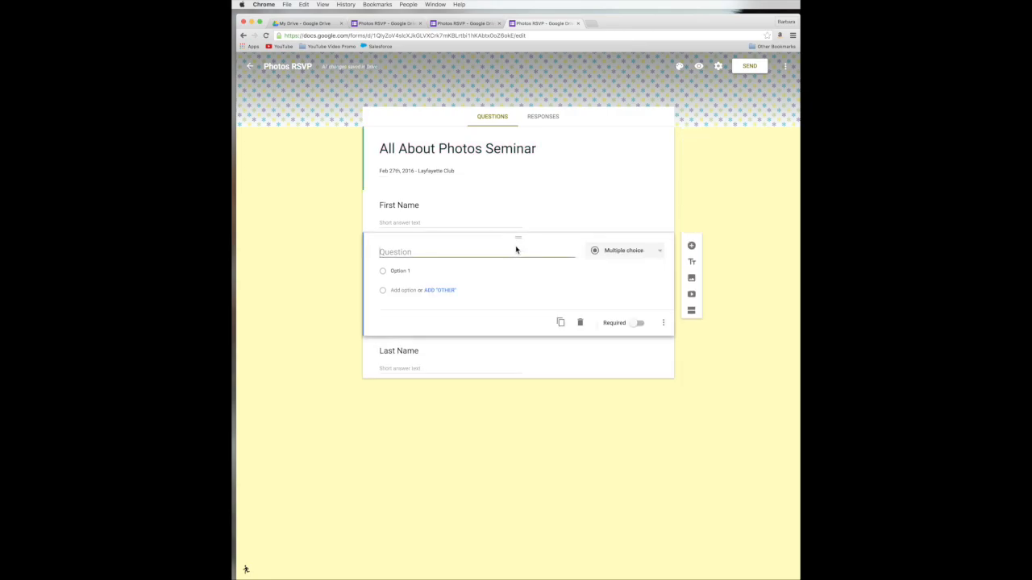
pyautogui.moveTo(519, 238); pyautogui.dragTo(516, 357)
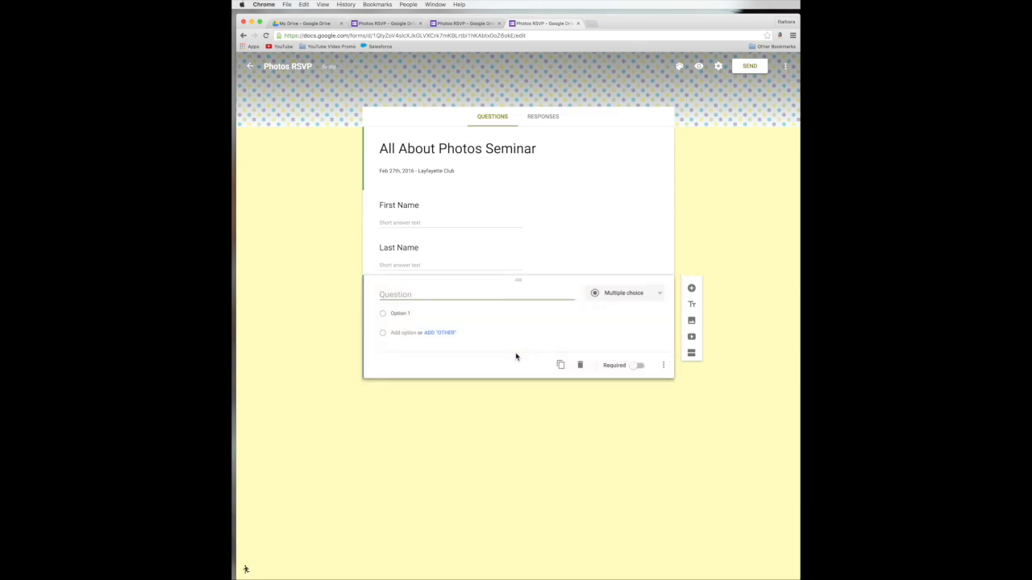
pyautogui.click(597, 179)
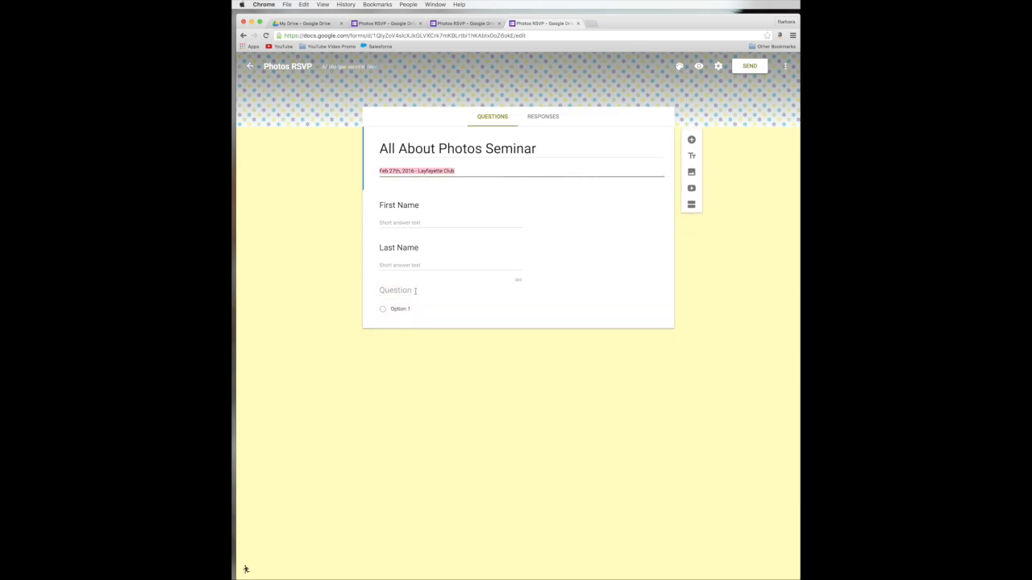
pyautogui.click(415, 291)
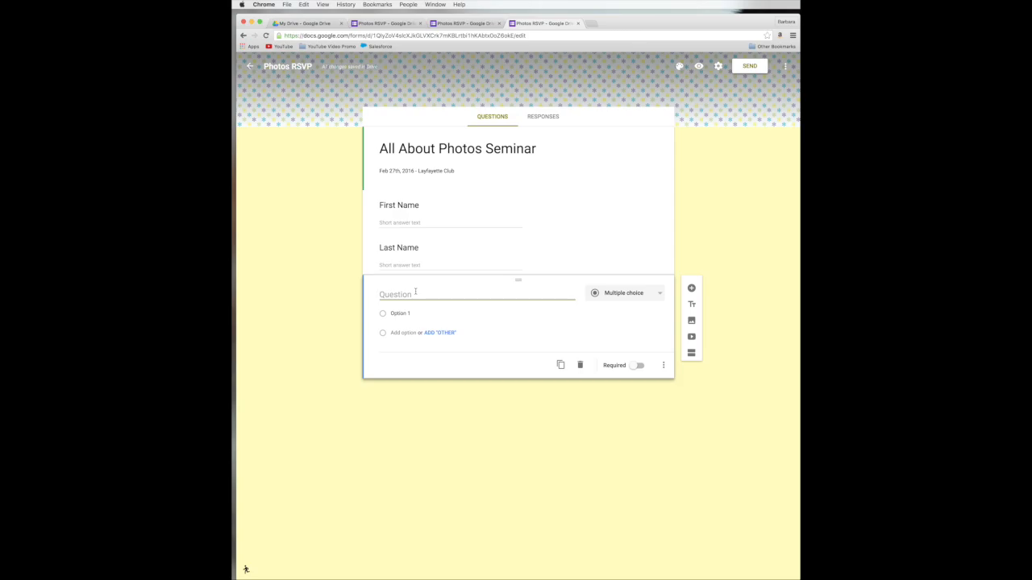
pyautogui.click(581, 366)
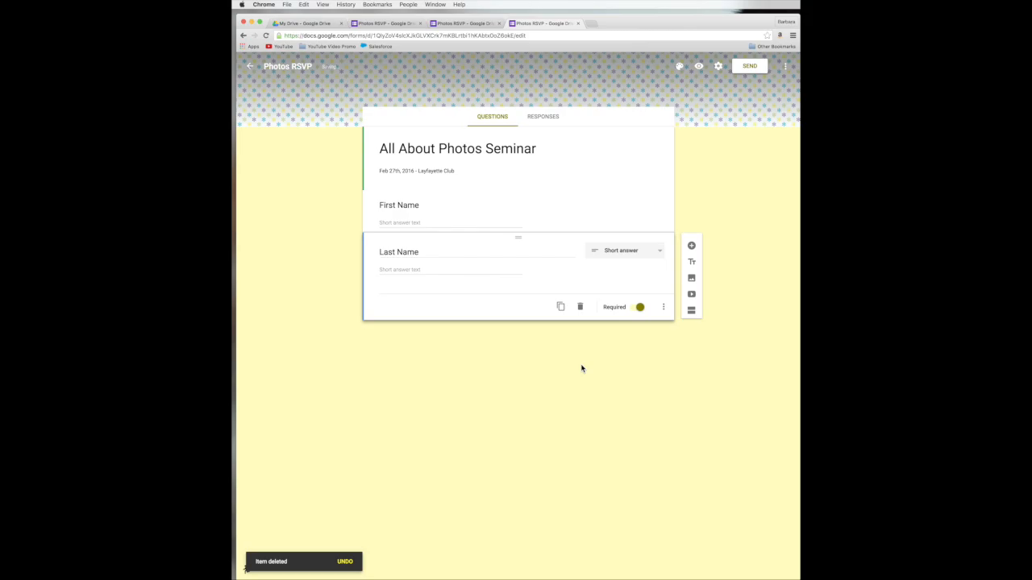
# Step: Add a fresh Multiple choice question below Last Name, ready for its title
pyautogui.click(691, 246)
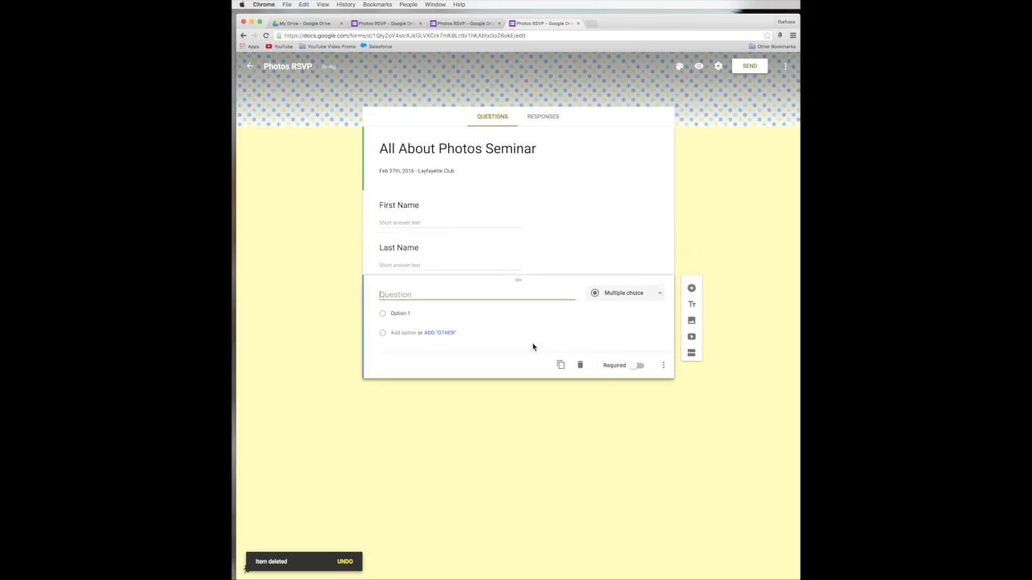
pyautogui.click(620, 294)
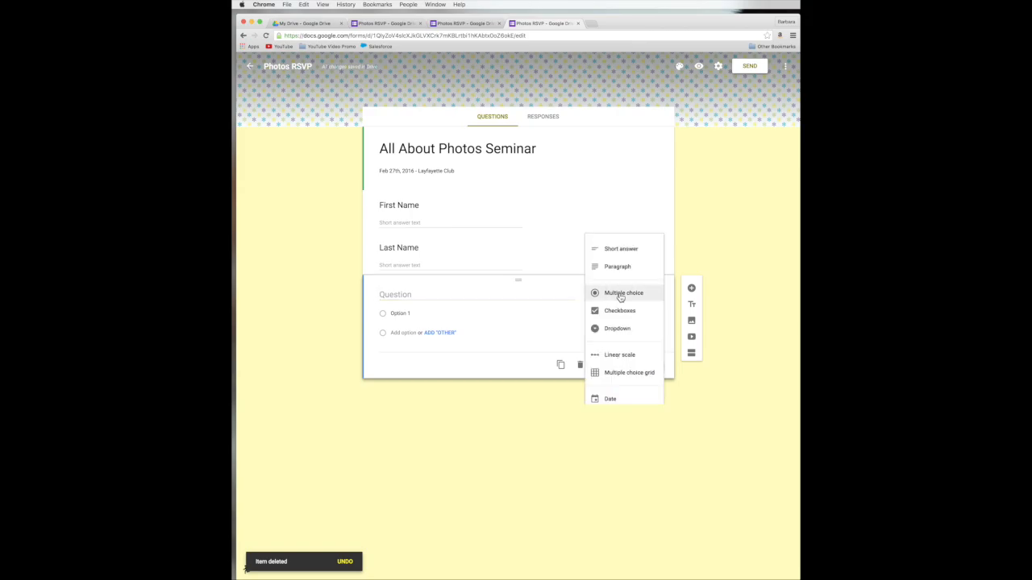
pyautogui.click(620, 294)
pyautogui.click(397, 295)
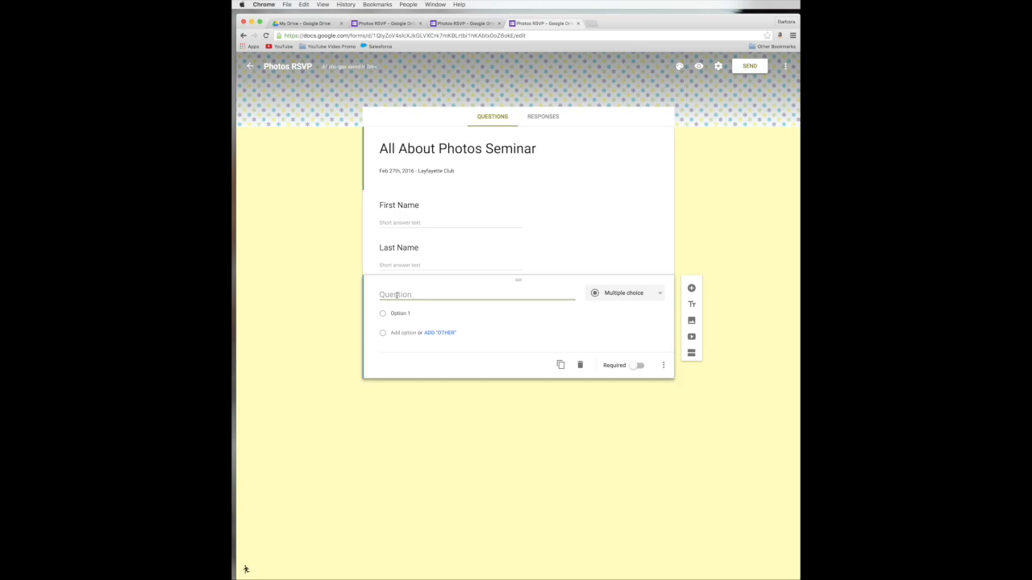
# Step: Title the new question 'Lunch Choice' and make it a Dropdown
pyautogui.write('L')
pyautogui.press('BackSpace')
pyautogui.write('Lunch Choice')
pyautogui.click(628, 295)
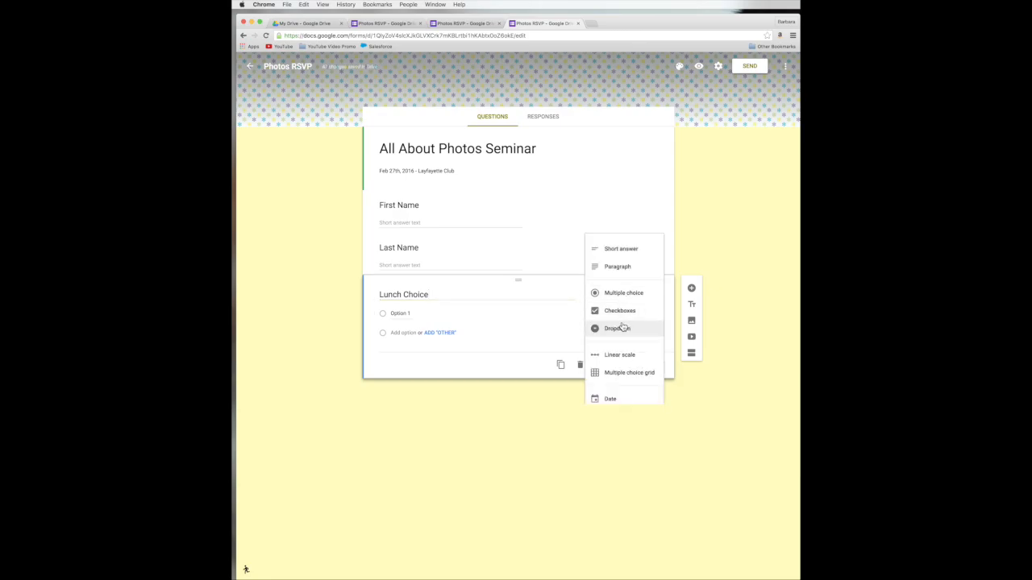
pyautogui.click(622, 328)
# Step: Add the options Chicken, Beef and Vegetarian, and mark Lunch Choice required
pyautogui.click(407, 313)
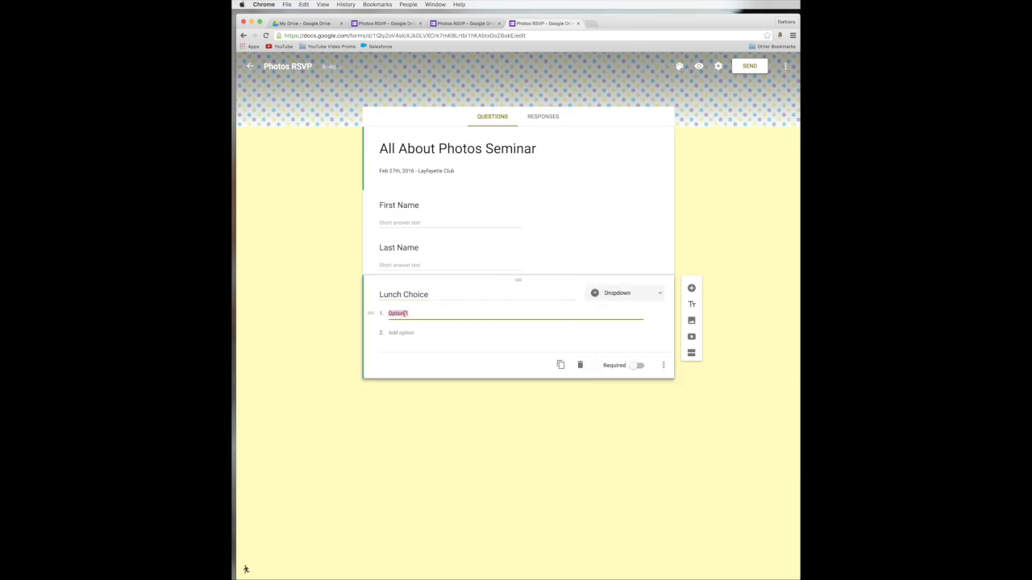
pyautogui.write('Chicken')
pyautogui.press('Return')
pyautogui.write('Beef')
pyautogui.press('Tab')
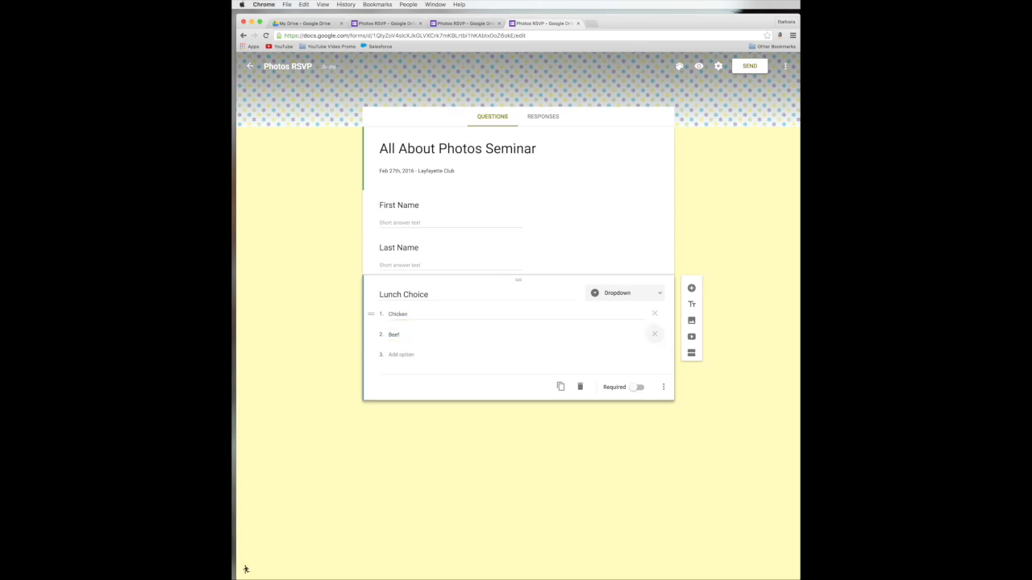
pyautogui.click(398, 354)
pyautogui.write('V')
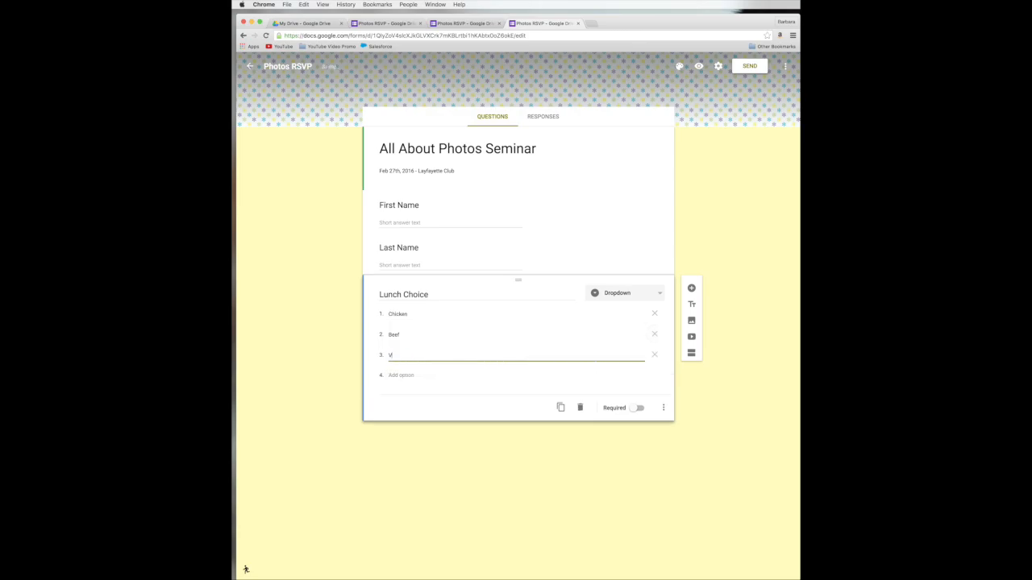
pyautogui.write('egetarian')
pyautogui.click(638, 411)
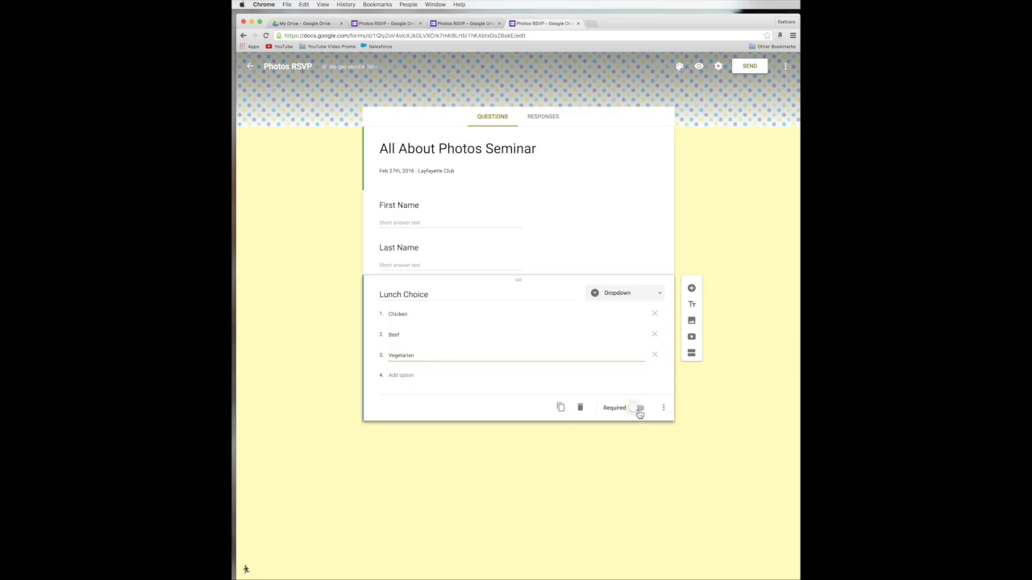
pyautogui.click(693, 379)
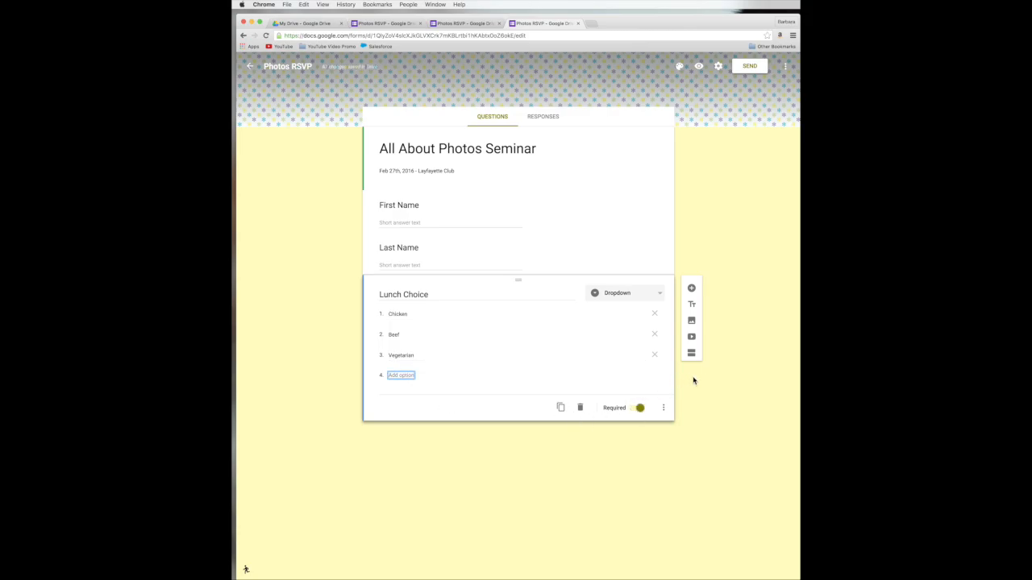
pyautogui.click(698, 67)
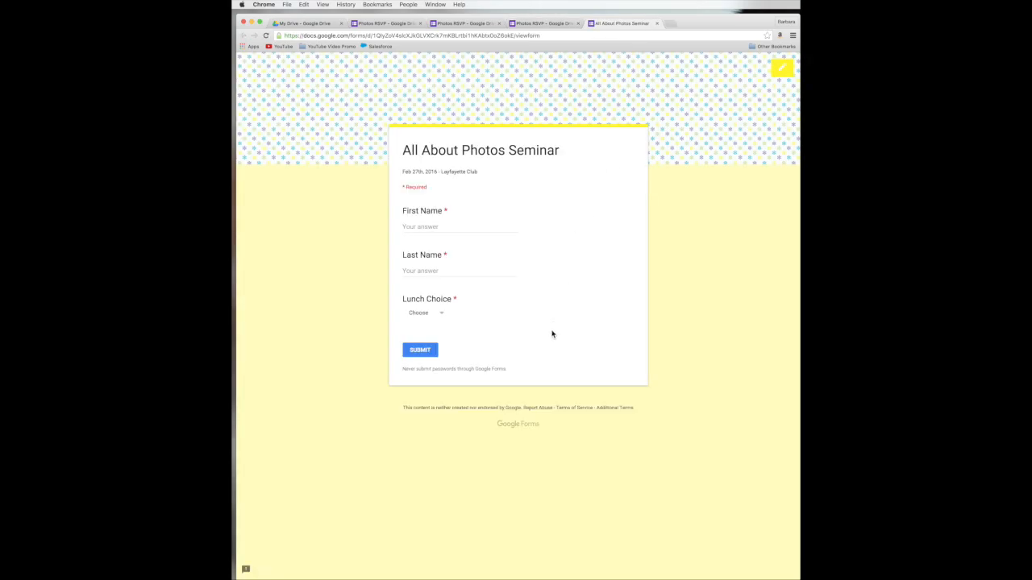
pyautogui.click(444, 316)
pyautogui.click(428, 364)
pyautogui.click(783, 71)
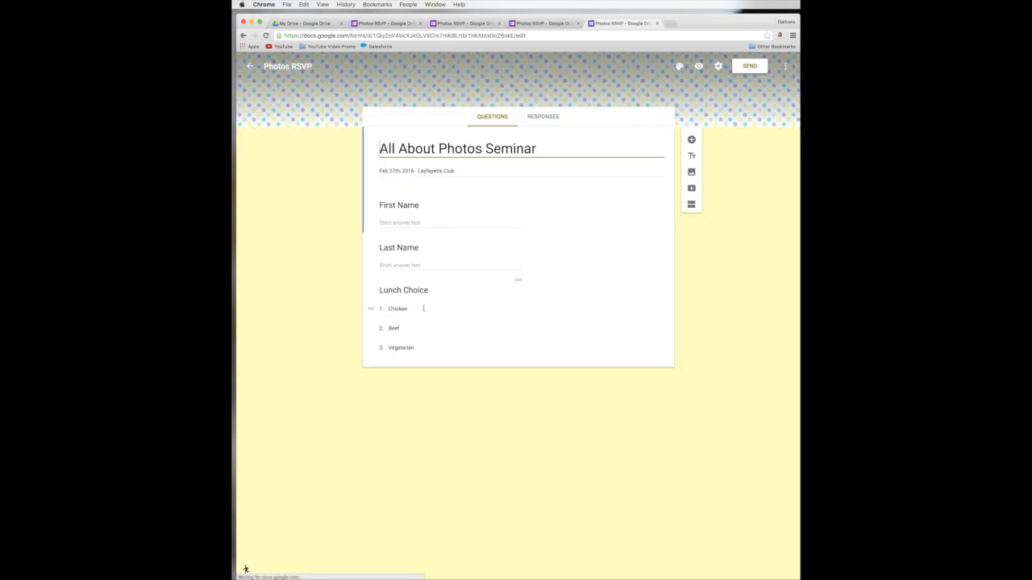
pyautogui.click(458, 293)
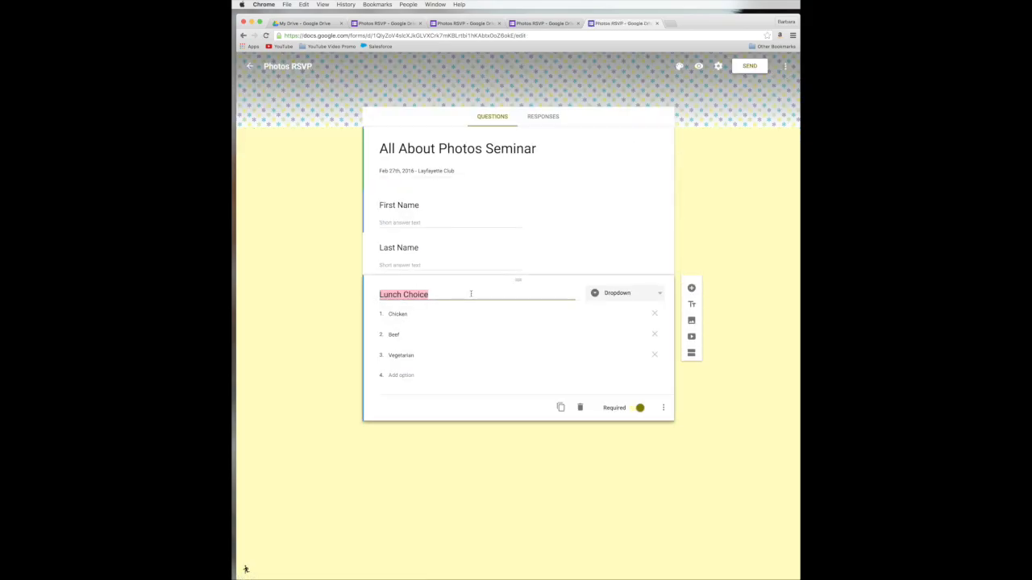
# Step: Try Lunch Choice as Checkboxes, then switch it back to Multiple choice
pyautogui.click(622, 295)
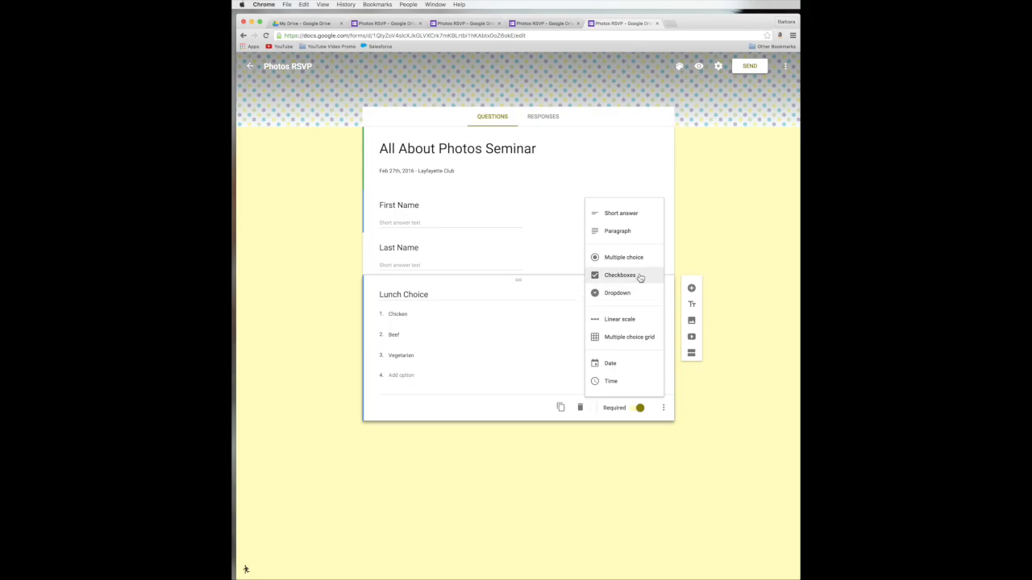
pyautogui.click(639, 277)
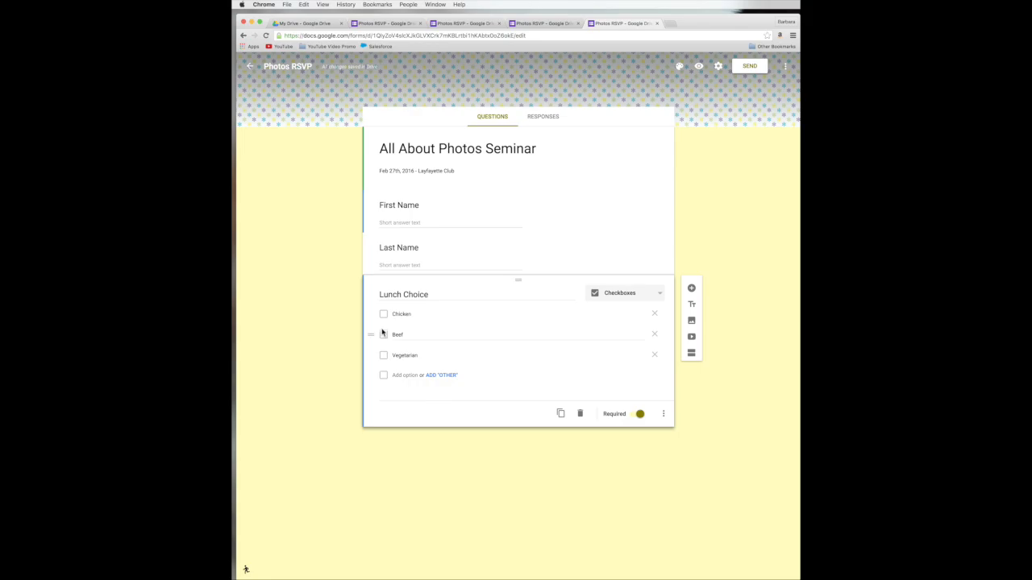
pyautogui.click(634, 293)
pyautogui.click(634, 276)
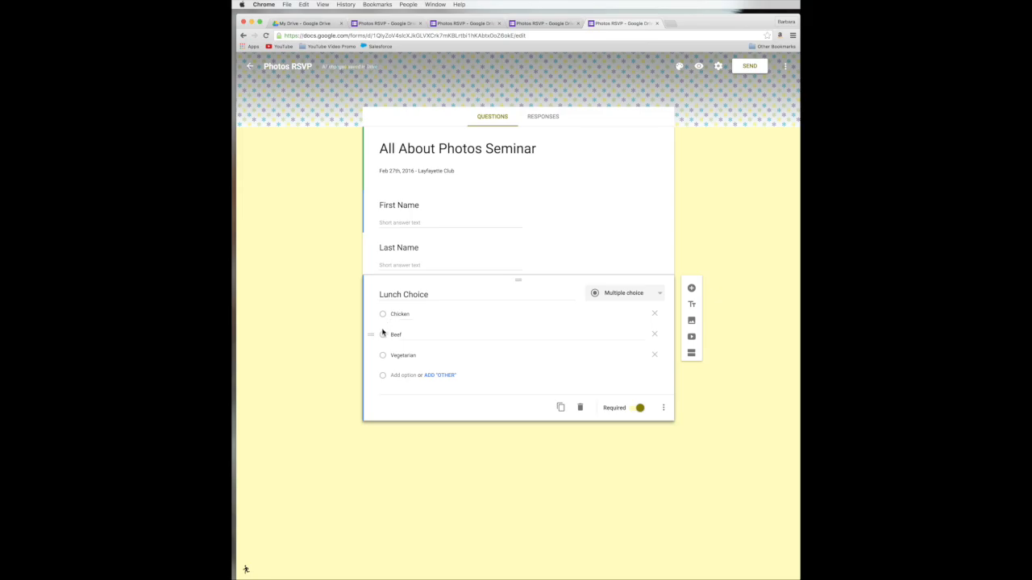
# Step: Preview the form, picking Beef then Vegetarian for Lunch Choice, and return to editing
pyautogui.click(698, 67)
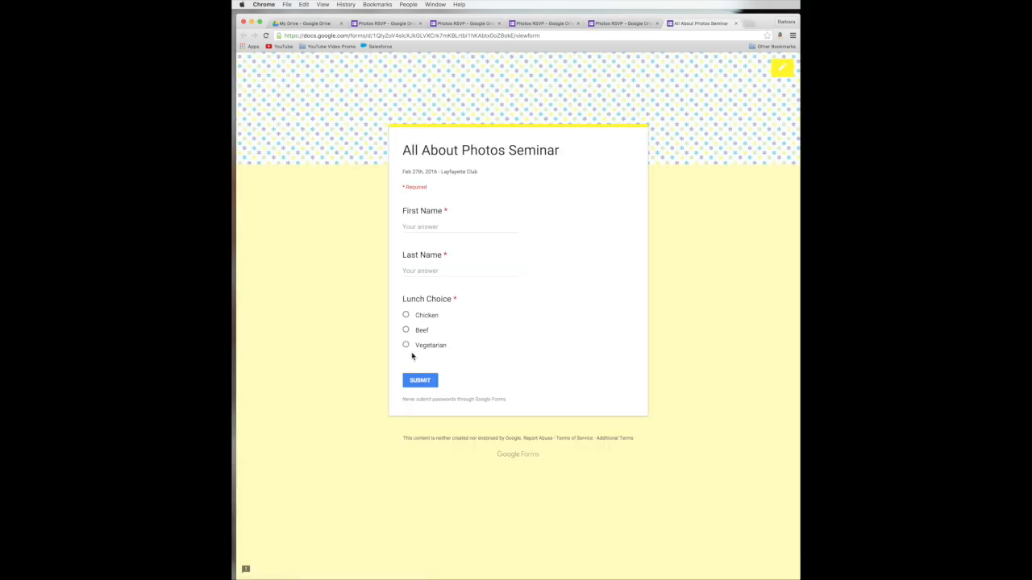
pyautogui.click(407, 332)
pyautogui.click(405, 346)
pyautogui.click(783, 71)
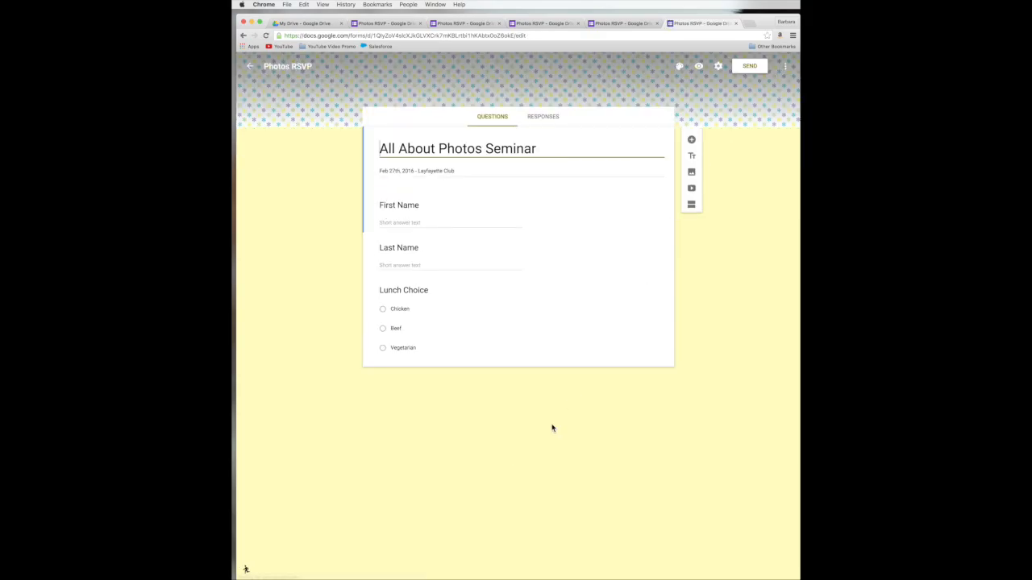
# Step: Keep Lunch Choice as multiple choice and add a new question below it
pyautogui.click(518, 284)
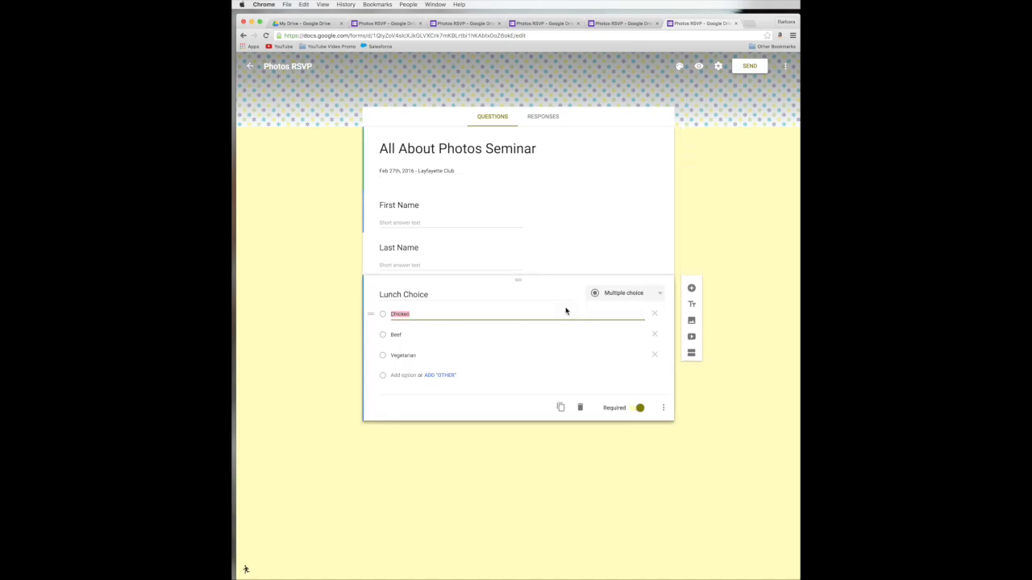
pyautogui.click(626, 298)
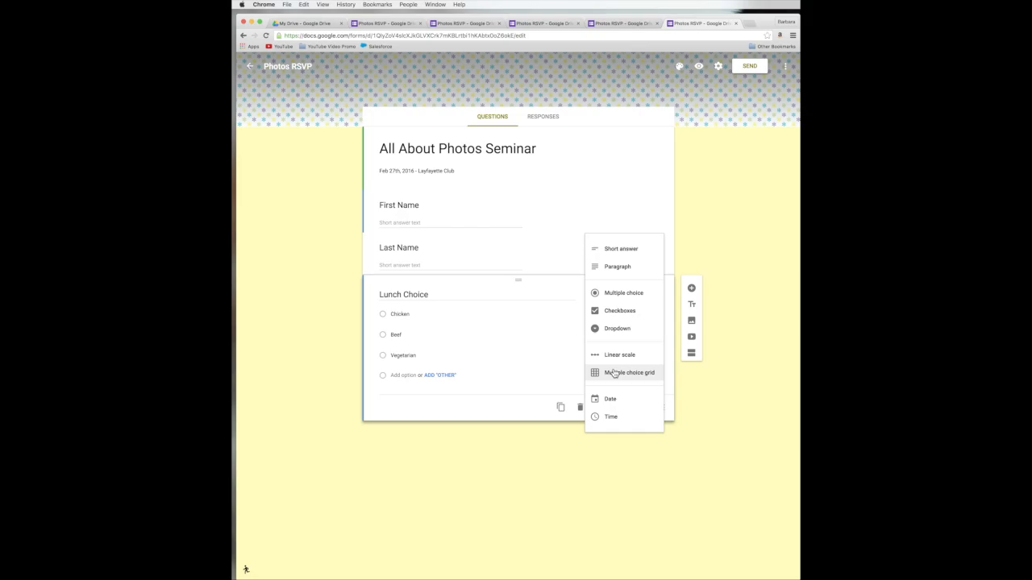
pyautogui.click(708, 403)
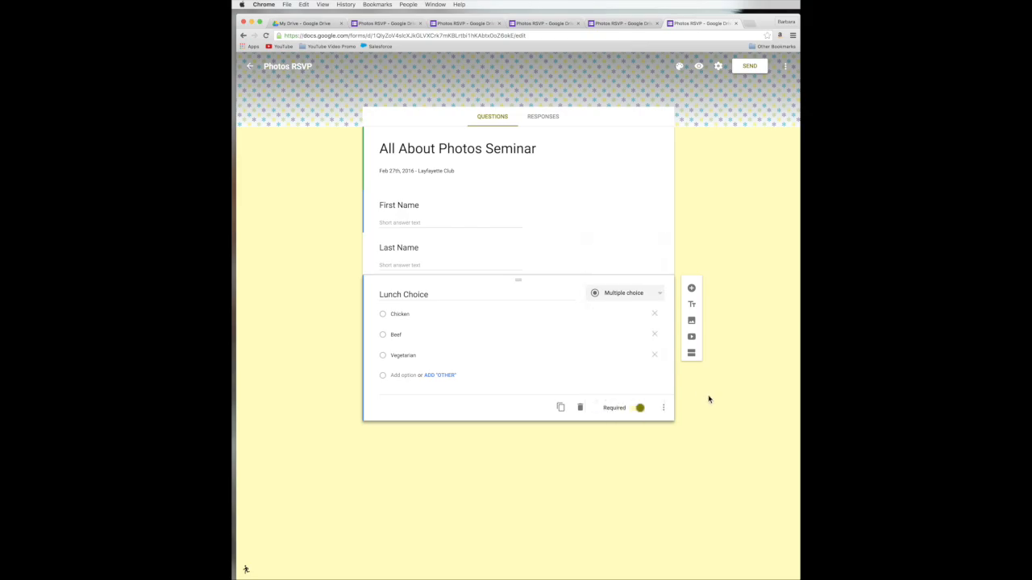
pyautogui.click(691, 289)
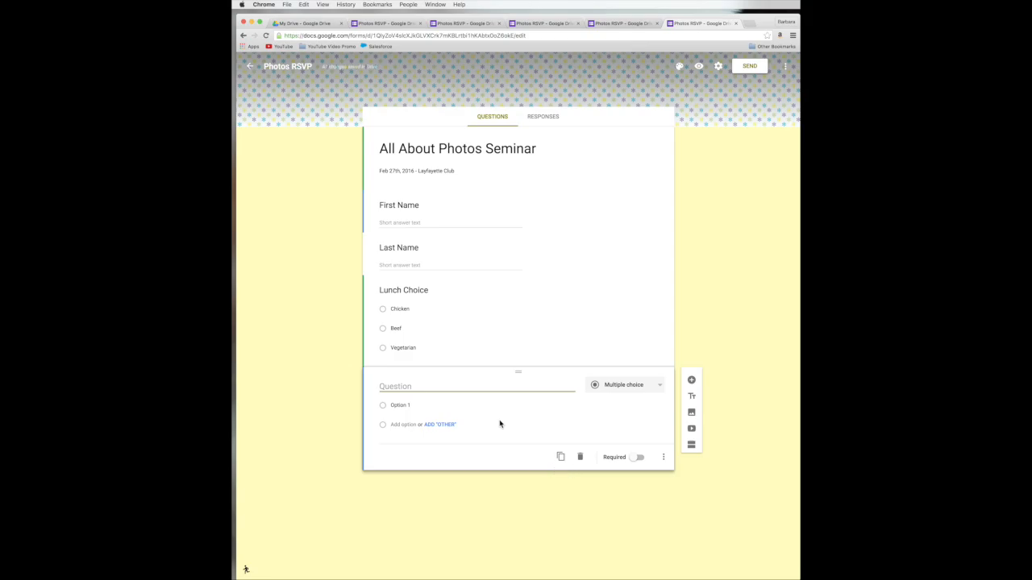
# Step: Make the new question a Linear scale titled 'What is your technology experience'
pyautogui.click(618, 391)
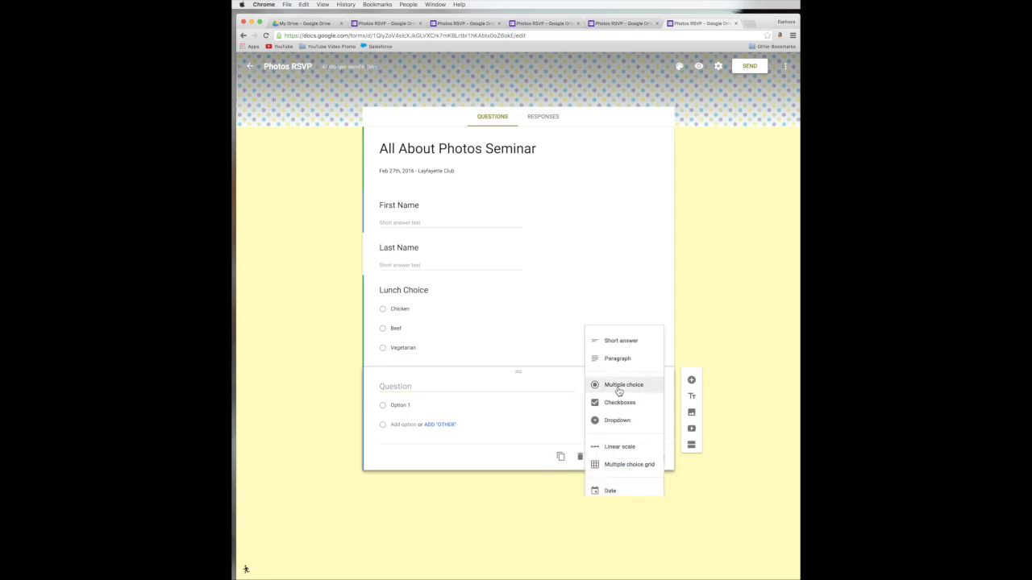
pyautogui.click(618, 448)
pyautogui.click(429, 390)
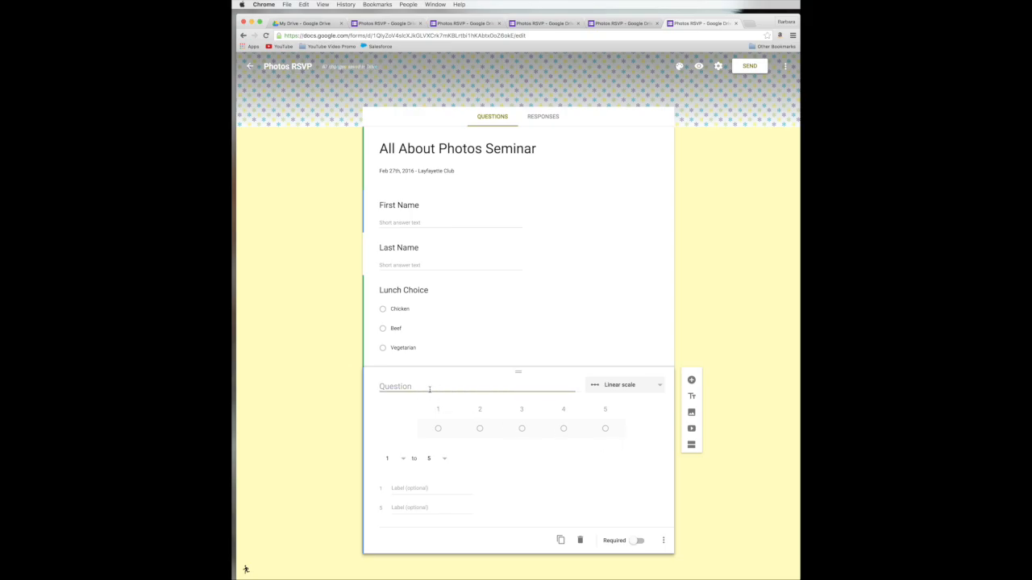
pyautogui.write('What is yoru')
pyautogui.press('BackSpace')
pyautogui.press('BackSpace')
pyautogui.press('BackSpace')
pyautogui.write('ur technology expe')
pyautogui.write('re')
pyautogui.write('ience')
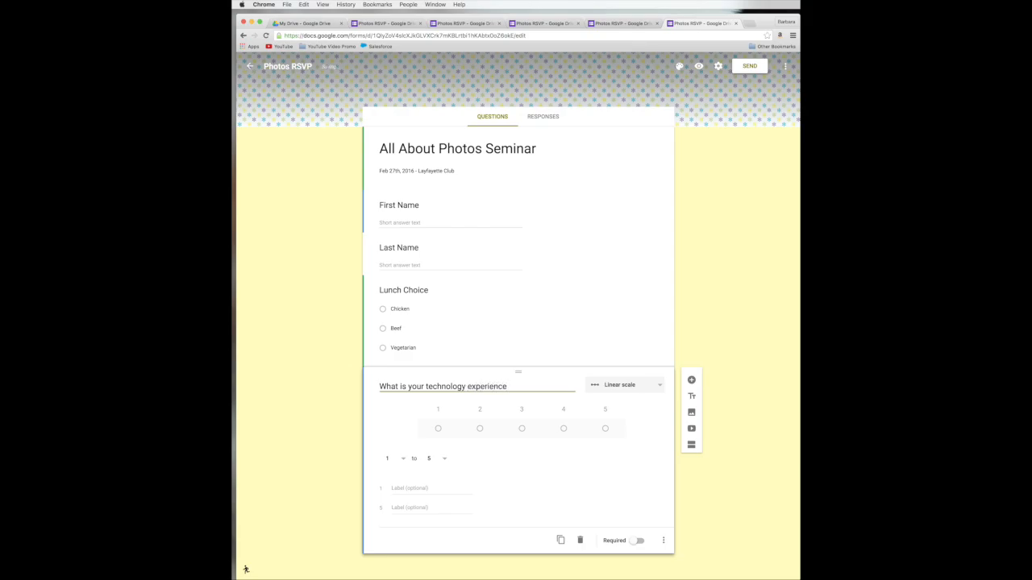
pyautogui.click(426, 437)
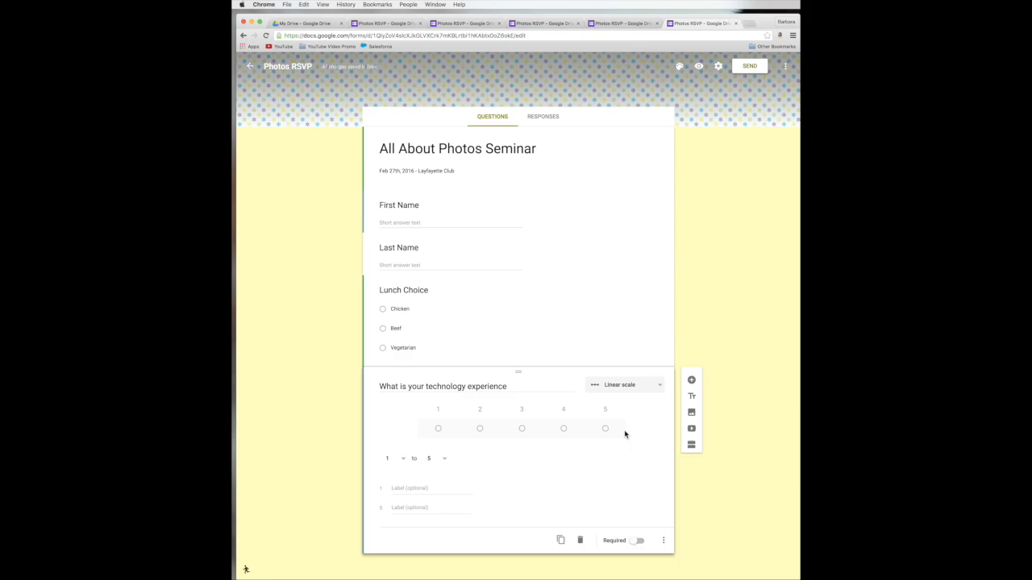
# Step: Set the scale 1 to 5 labelled Beginner and Advanced, make it required, and preview
pyautogui.click(405, 459)
pyautogui.click(387, 462)
pyautogui.click(444, 461)
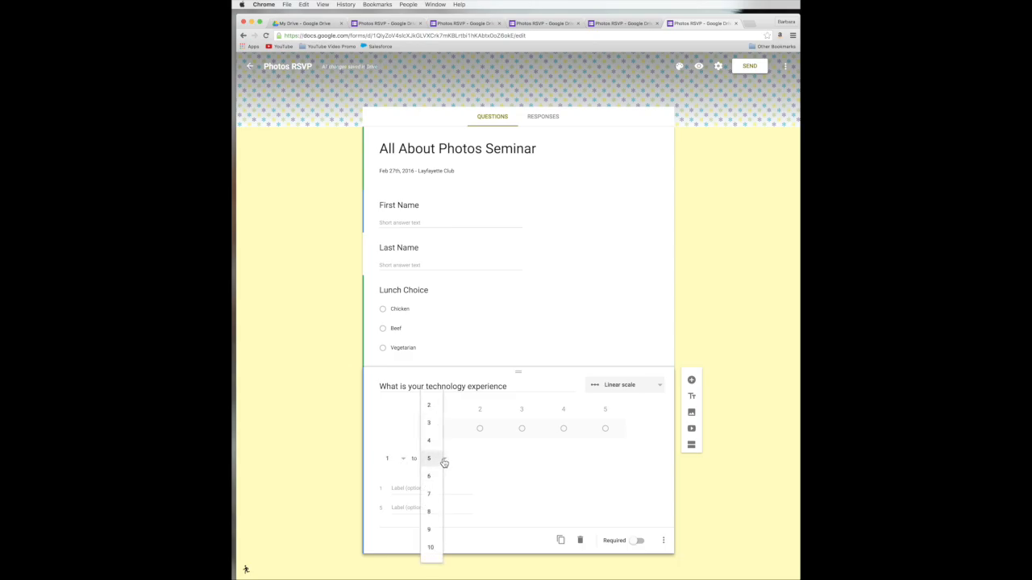
pyautogui.click(444, 461)
pyautogui.click(421, 488)
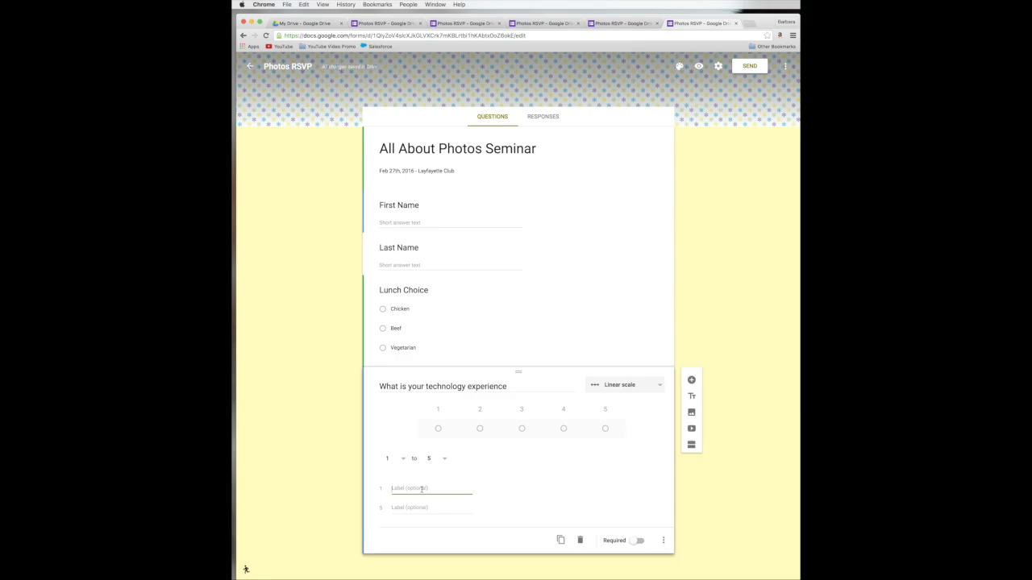
pyautogui.write('beg')
pyautogui.press('BackSpace')
pyautogui.press('BackSpace')
pyautogui.press('BackSpace')
pyautogui.write('Beginner')
pyautogui.press('Tab')
pyautogui.write('Advanced')
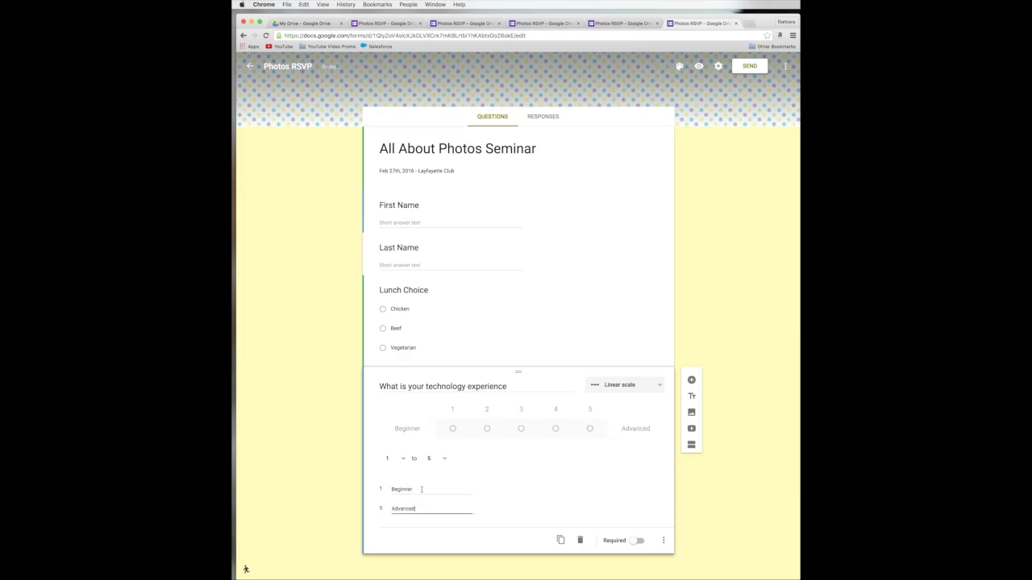
pyautogui.click(542, 508)
pyautogui.click(638, 541)
pyautogui.click(699, 67)
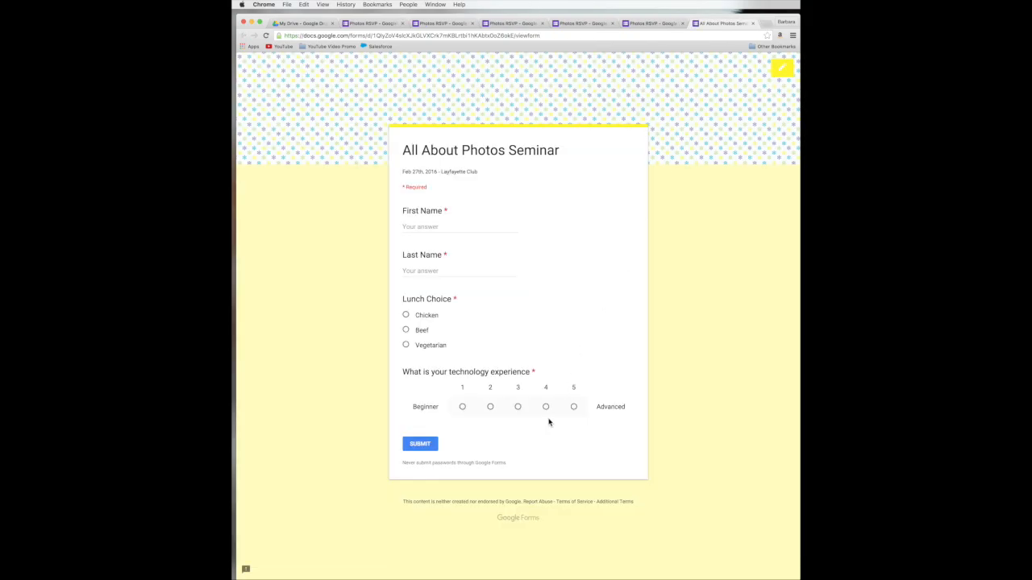
# Step: Test-answer the technology scale in preview, then return to edit that question
pyautogui.click(492, 408)
pyautogui.click(782, 69)
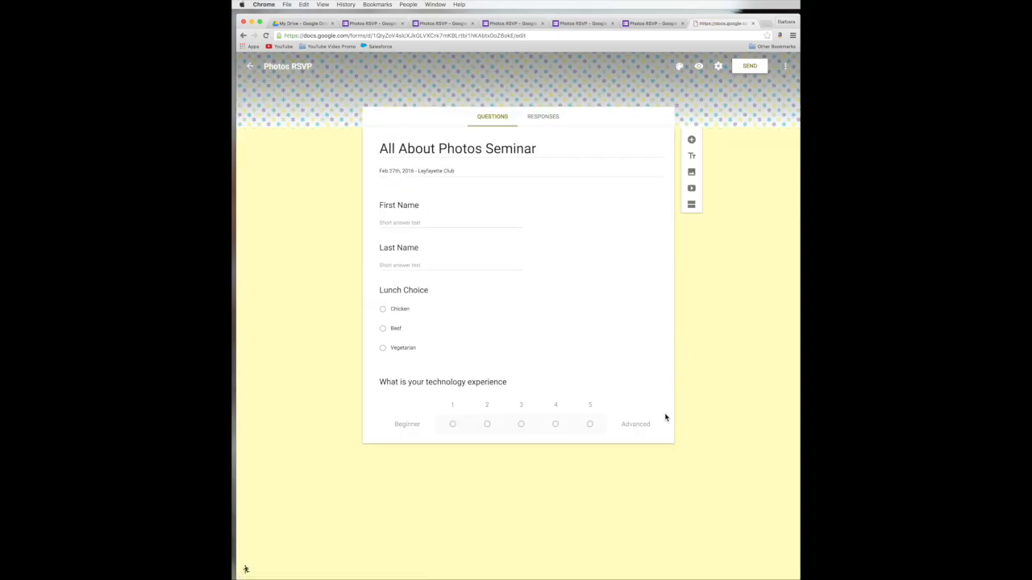
pyautogui.click(639, 411)
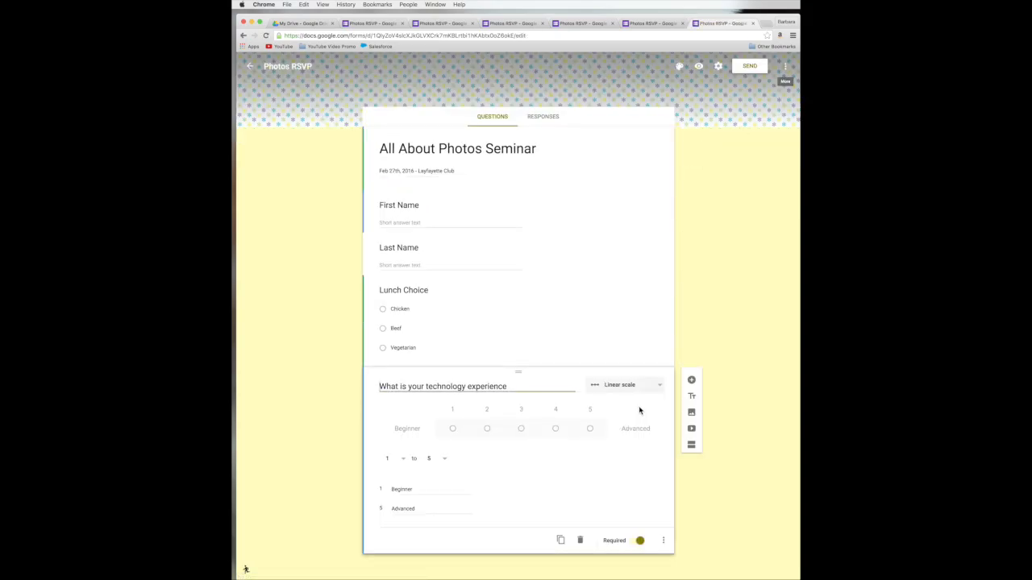
# Step: Add a new question below the technology scale and make it a Multiple choice grid
pyautogui.click(692, 381)
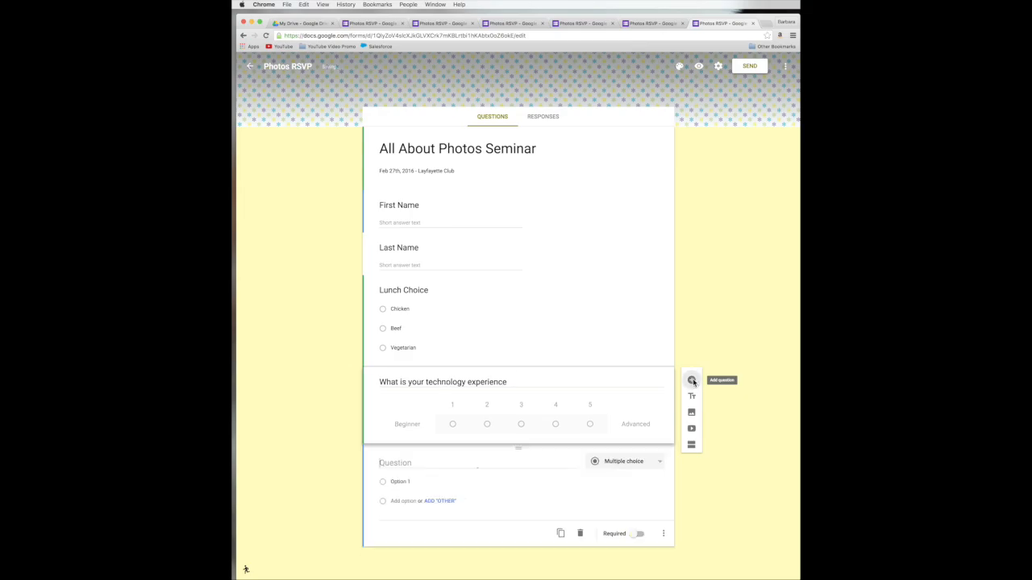
pyautogui.click(642, 464)
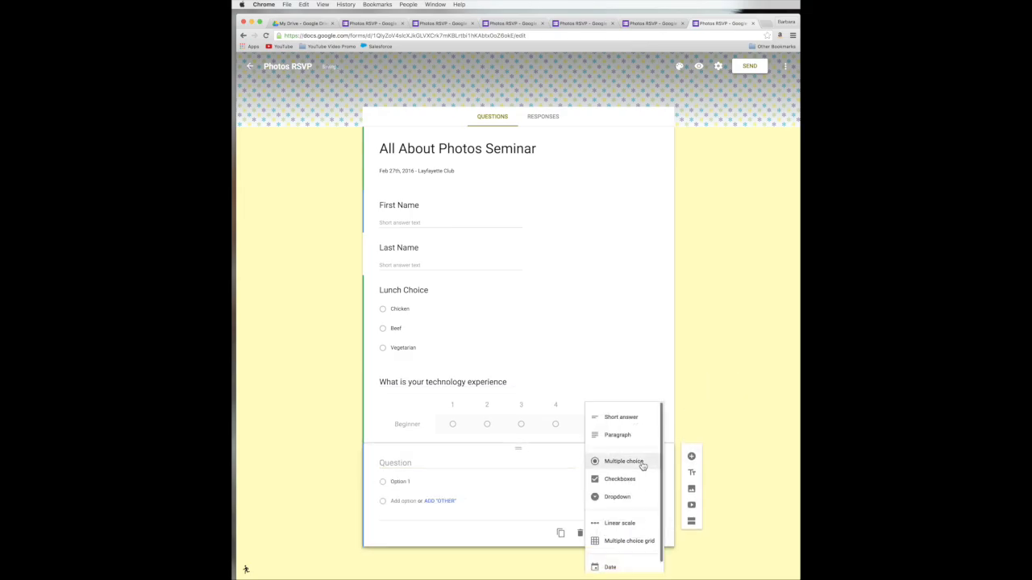
pyautogui.scroll(-1, 643, 466)
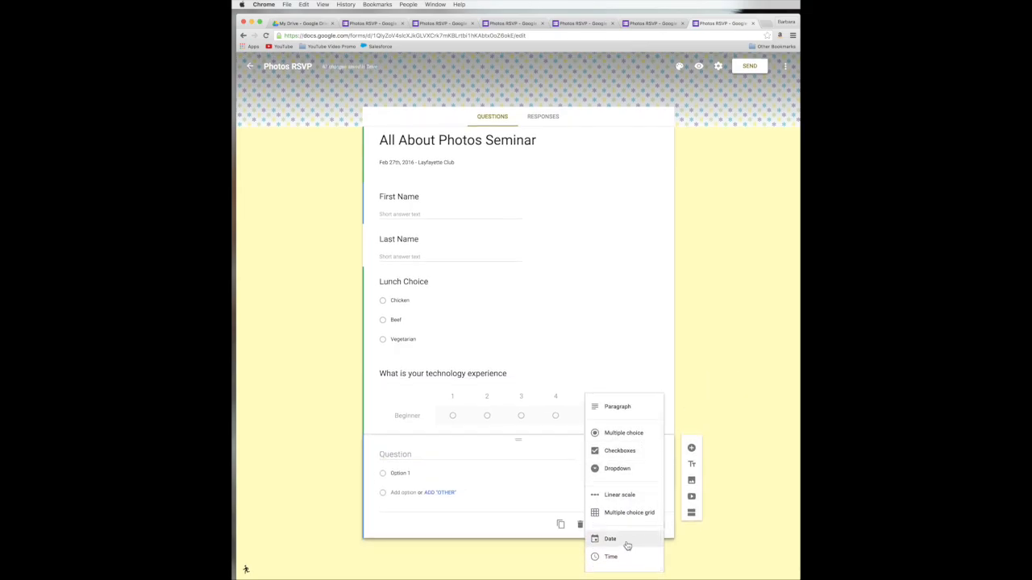
pyautogui.click(628, 514)
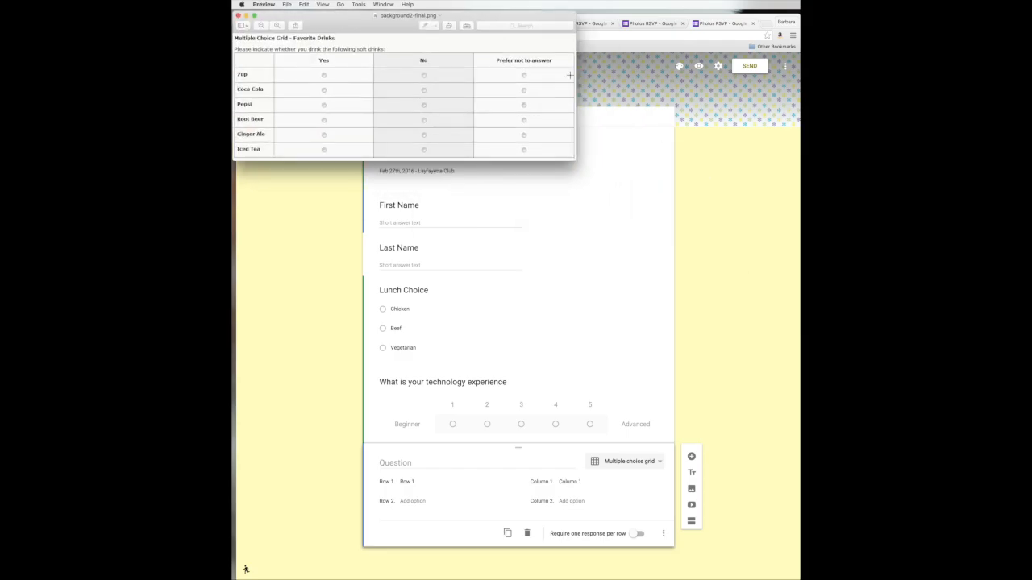
# Step: Move the Favorite Drinks example image aside, close it, and go back to the form editor
pyautogui.moveTo(338, 19); pyautogui.dragTo(481, 186)
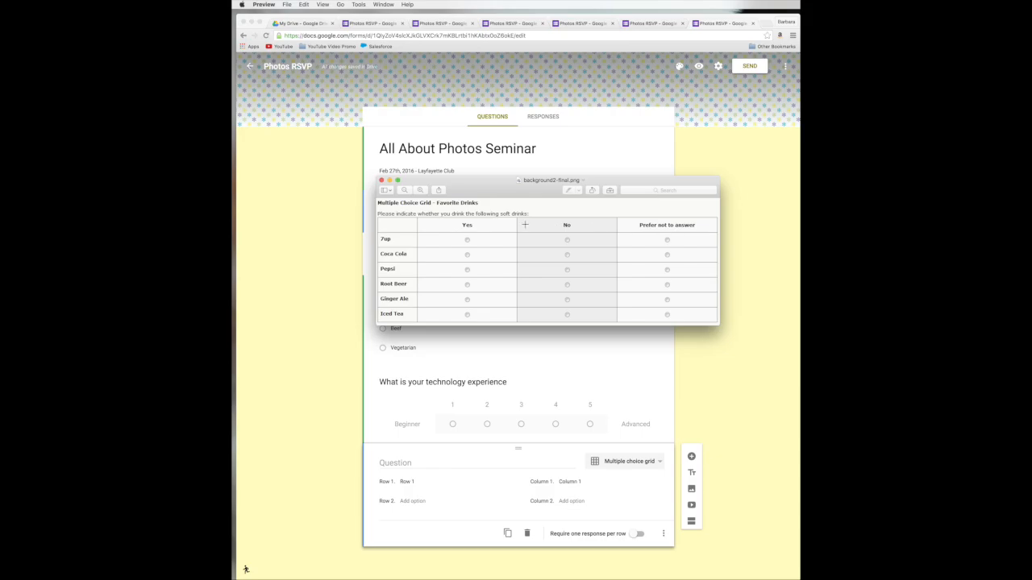
pyautogui.click(382, 180)
pyautogui.click(622, 464)
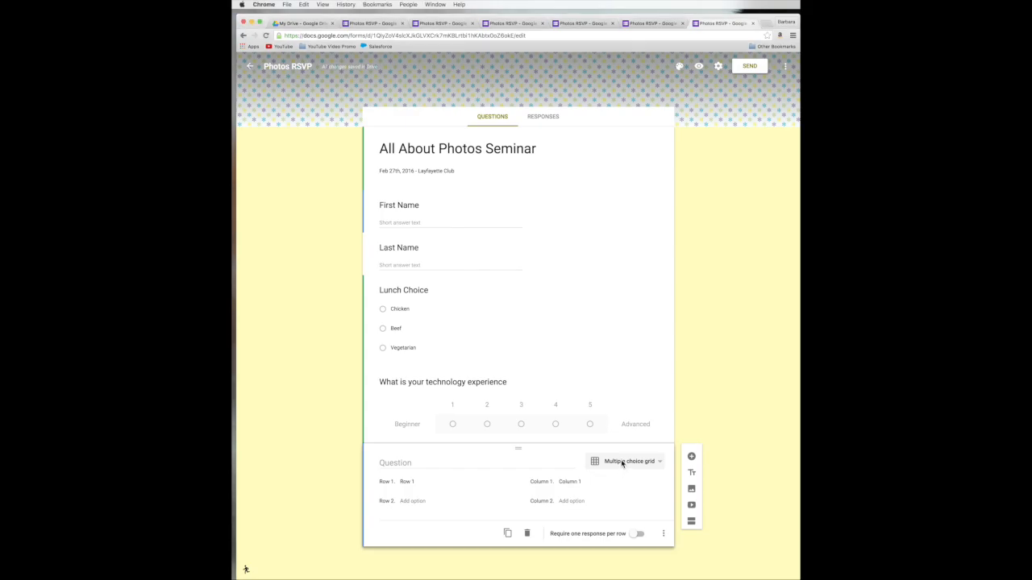
# Step: Change the new untitled question below the technology question from Date to a Time question
pyautogui.click(656, 466)
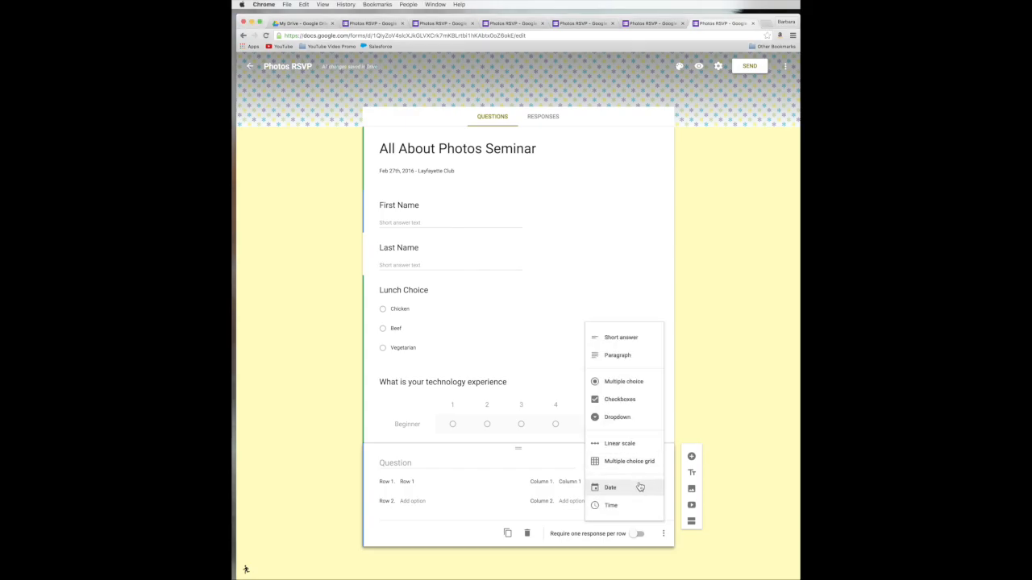
pyautogui.click(638, 488)
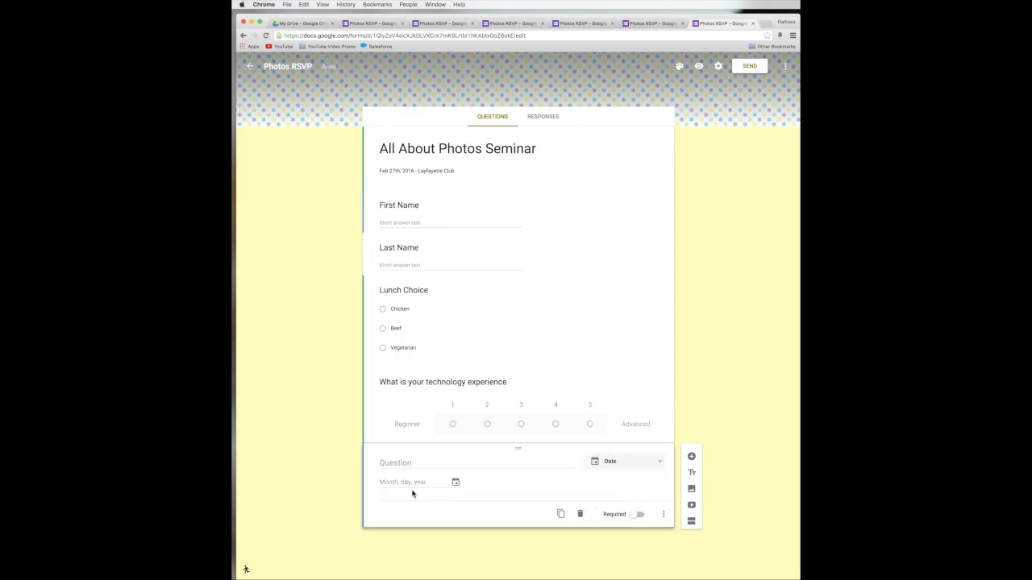
pyautogui.click(642, 463)
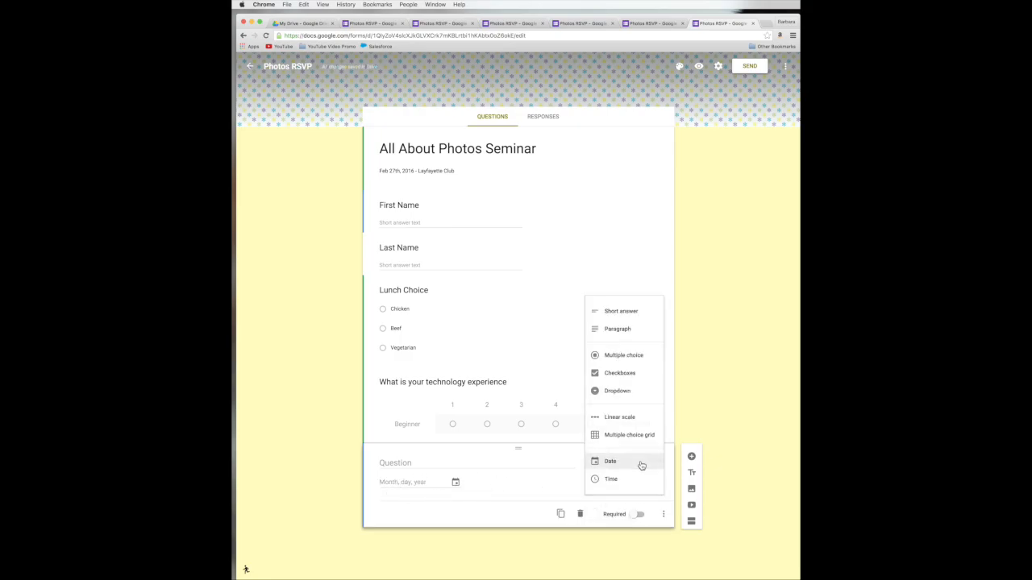
pyautogui.click(635, 479)
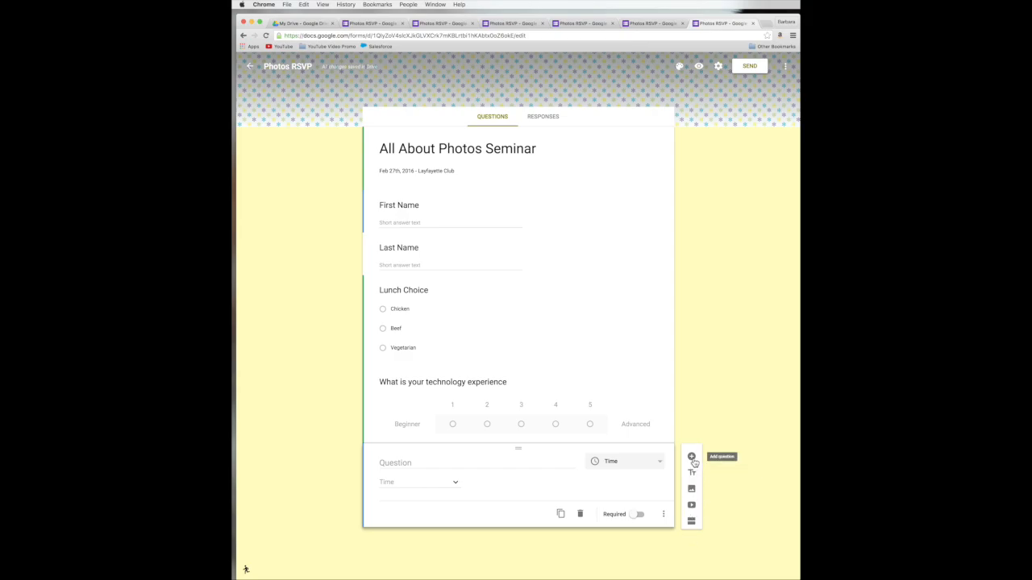
pyautogui.click(649, 400)
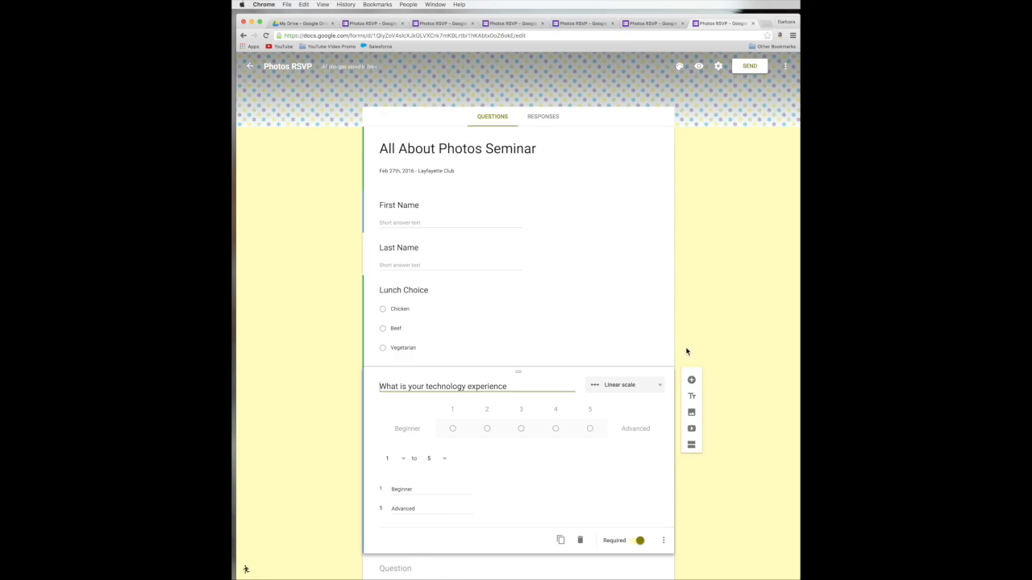
# Step: Add a title block titled 'Lunch Options' after the Lunch Choice question
pyautogui.click(657, 326)
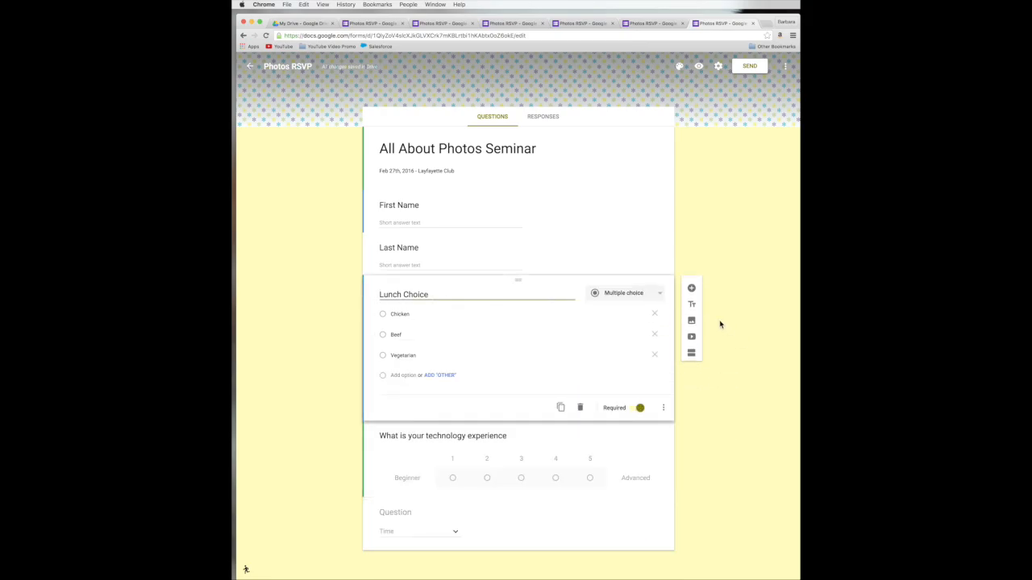
pyautogui.click(693, 259)
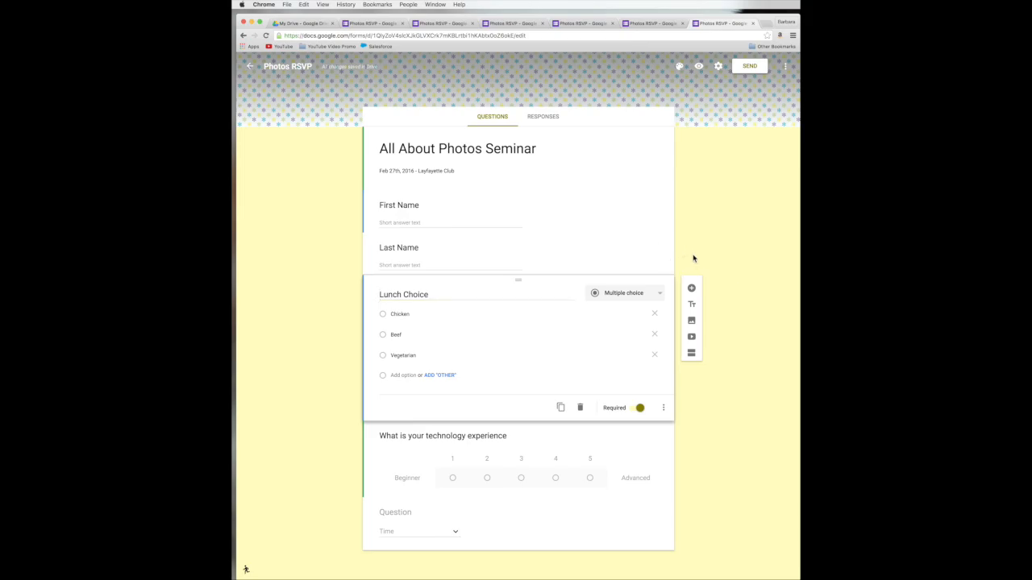
pyautogui.click(693, 306)
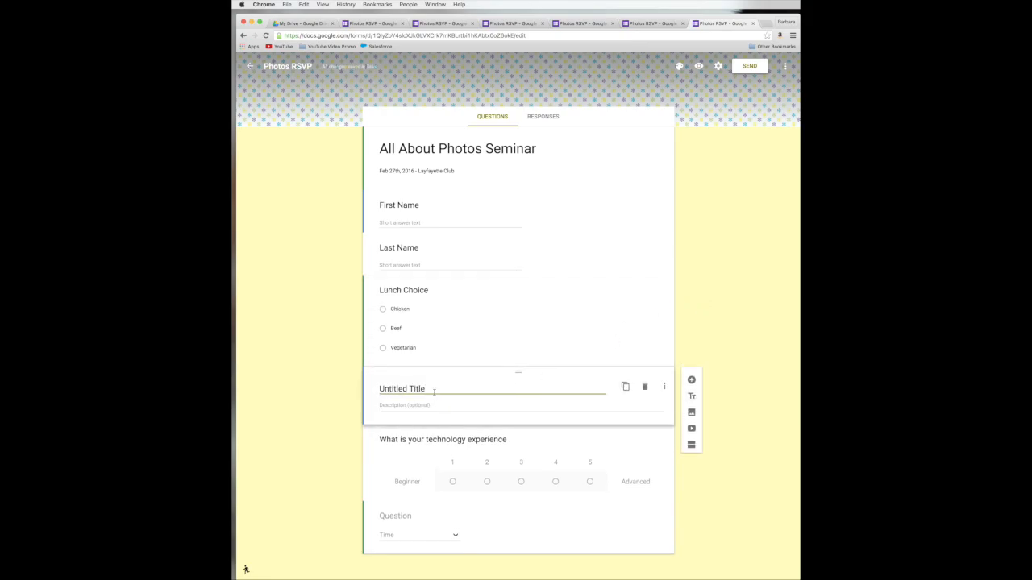
pyautogui.write('L')
pyautogui.moveTo(436, 389); pyautogui.dragTo(374, 389)
pyautogui.write('Lunch Options')
# Step: Leave the Lunch Options description empty and move the block above Lunch Choice
pyautogui.click(392, 406)
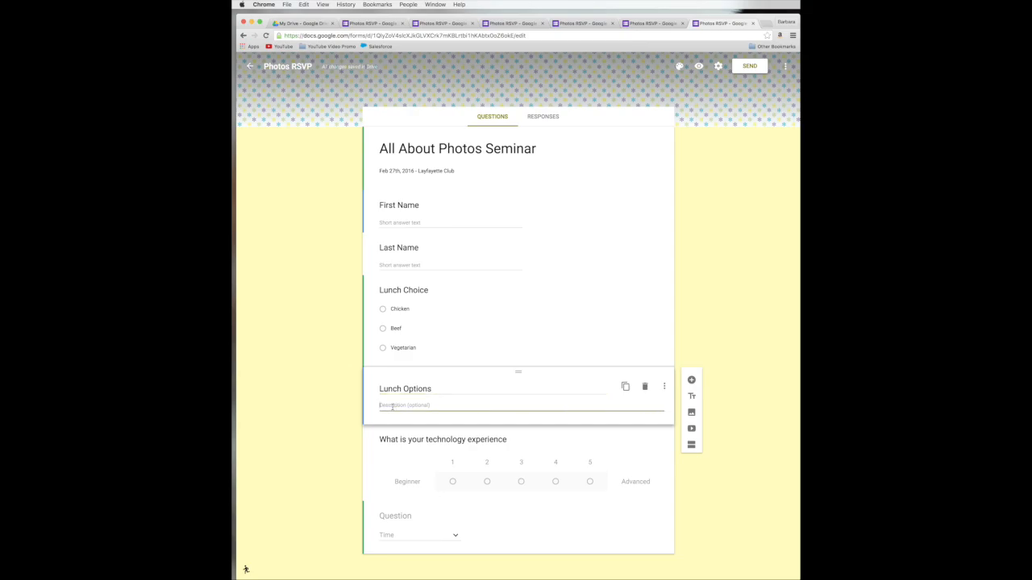
pyautogui.click(724, 409)
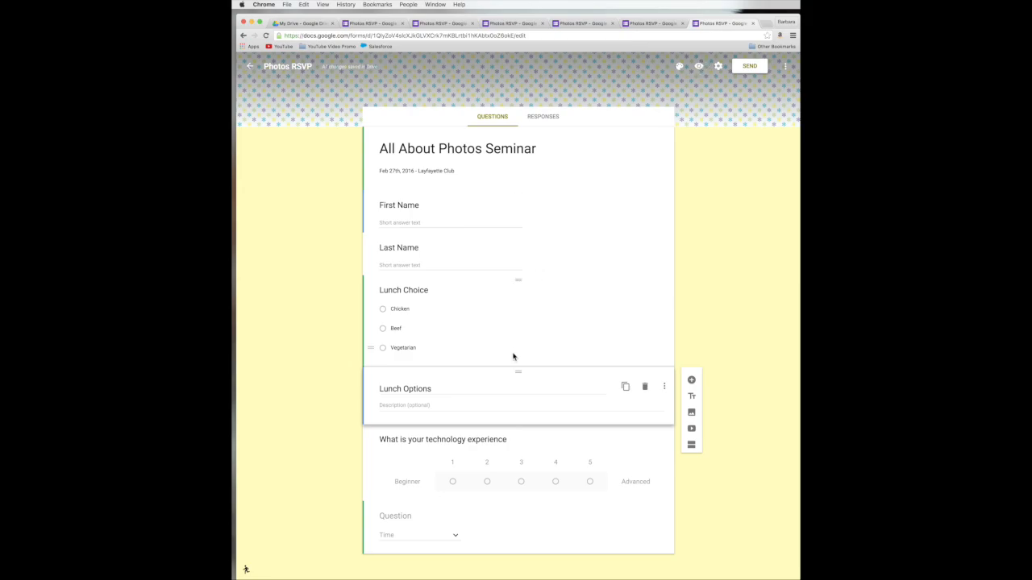
pyautogui.moveTo(517, 373); pyautogui.dragTo(508, 283)
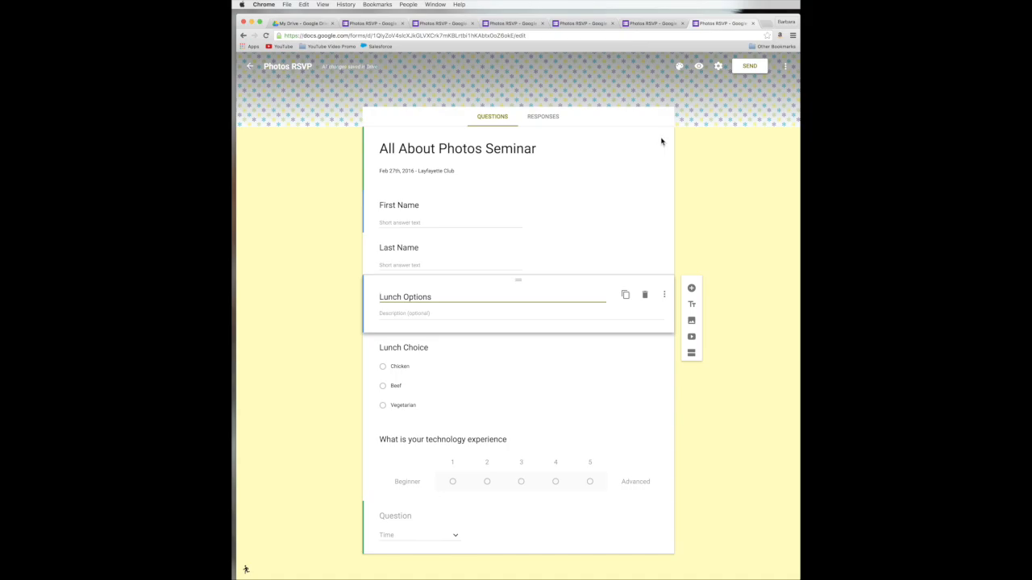
pyautogui.click(699, 66)
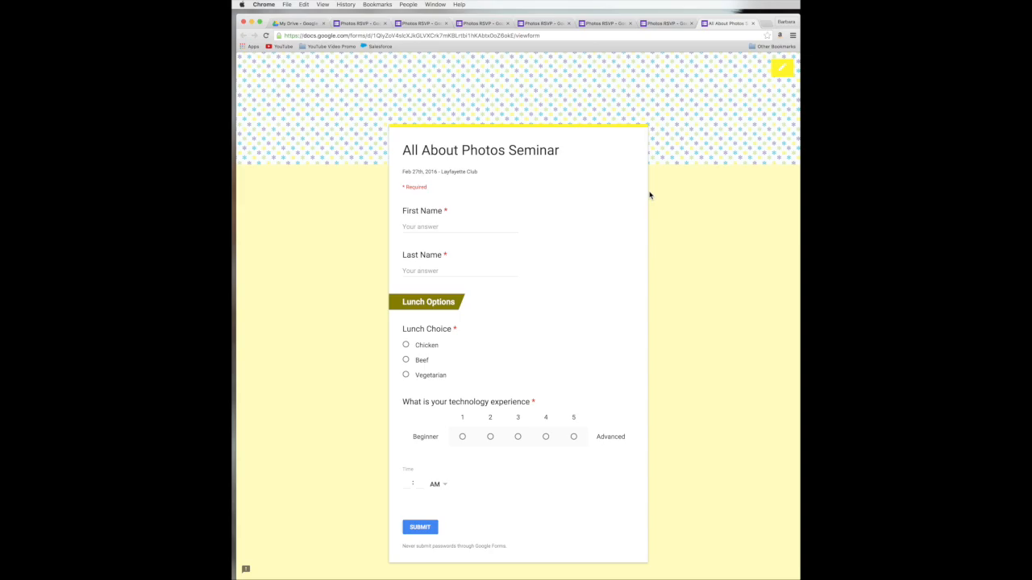
pyautogui.click(782, 71)
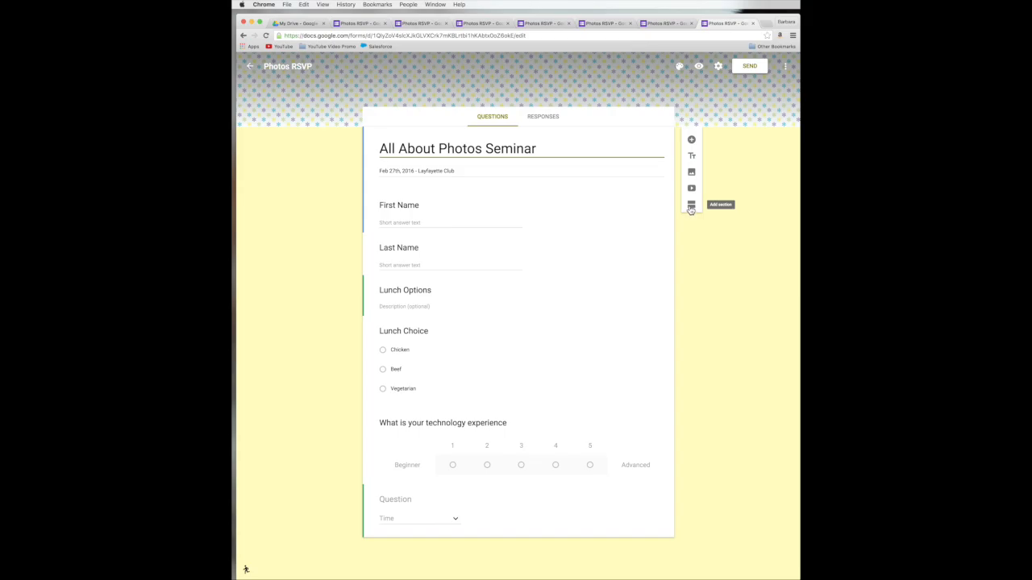
# Step: Split off a second section, then merge section 2 back into section 1 with Merge with above
pyautogui.click(690, 208)
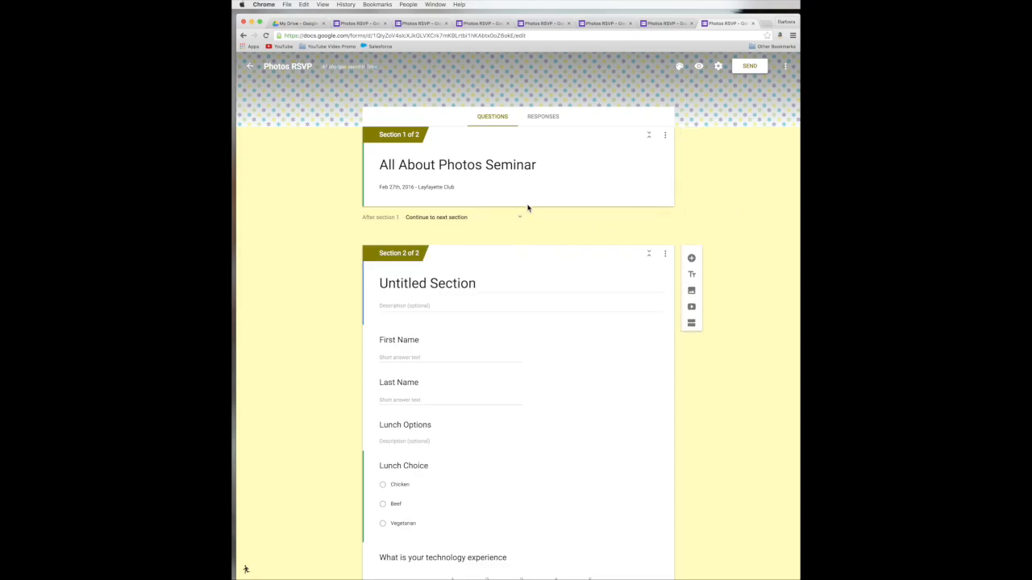
pyautogui.tripleClick(576, 190)
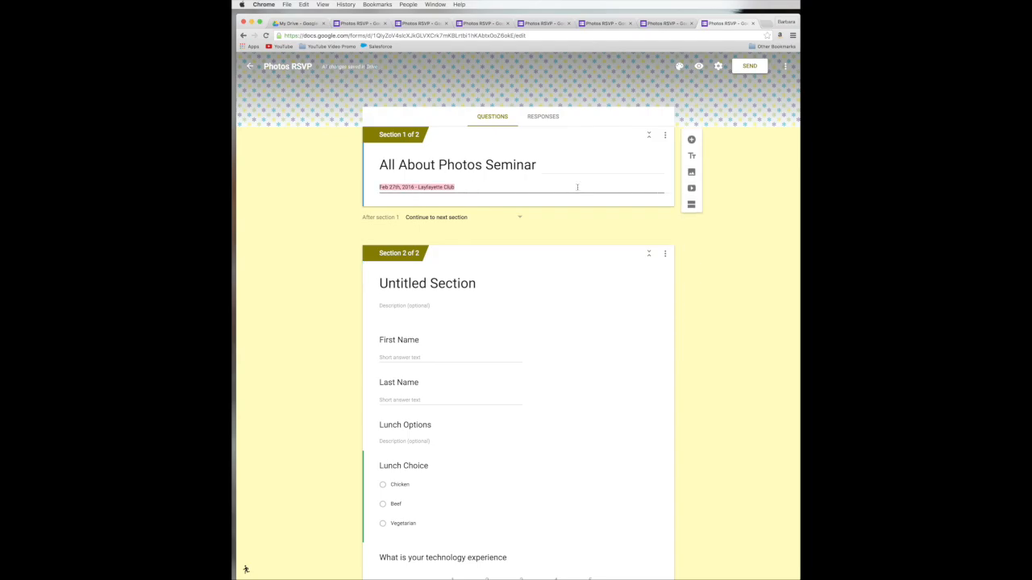
pyautogui.moveTo(581, 122); pyautogui.dragTo(579, 150)
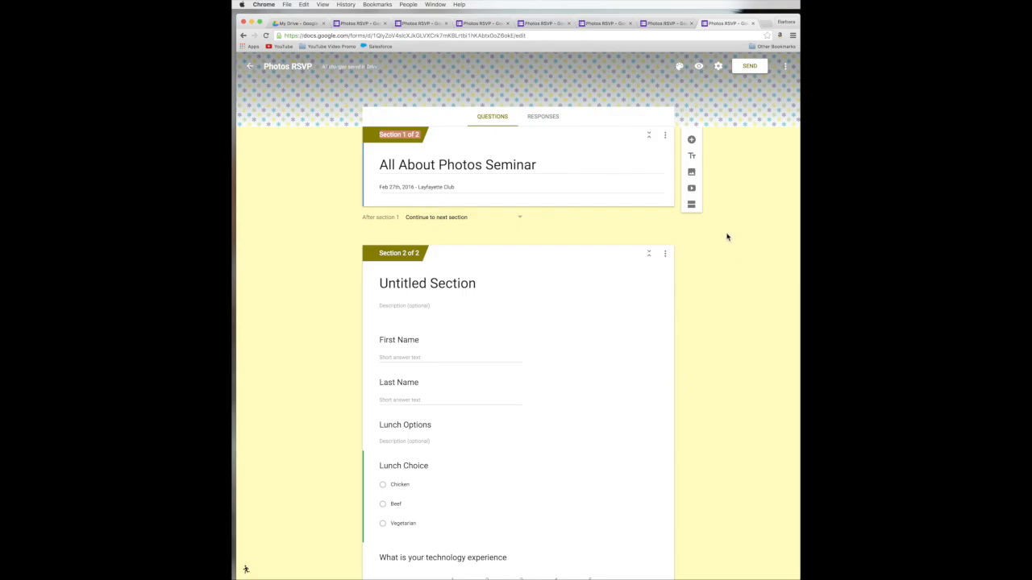
pyautogui.click(665, 137)
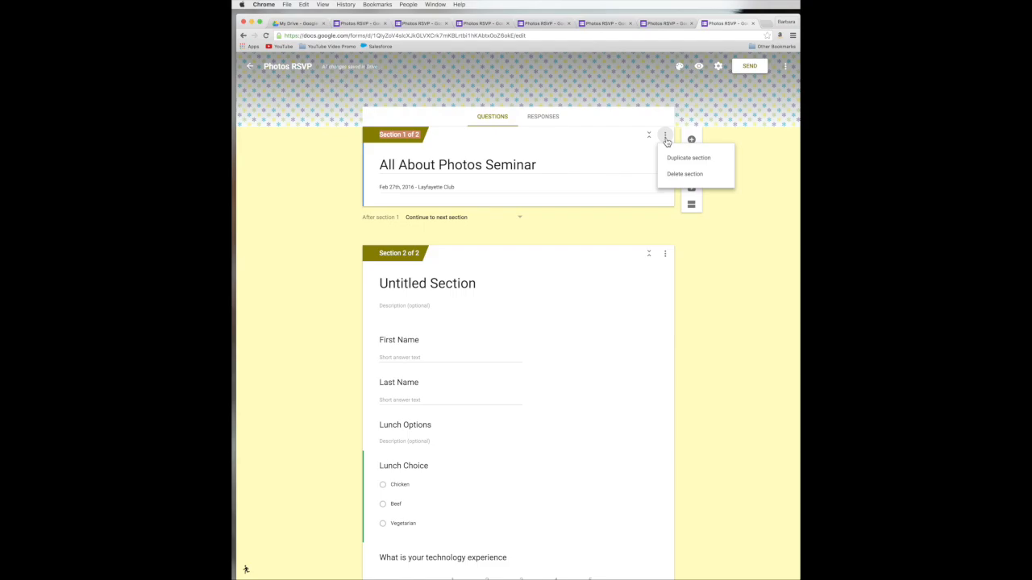
pyautogui.click(666, 256)
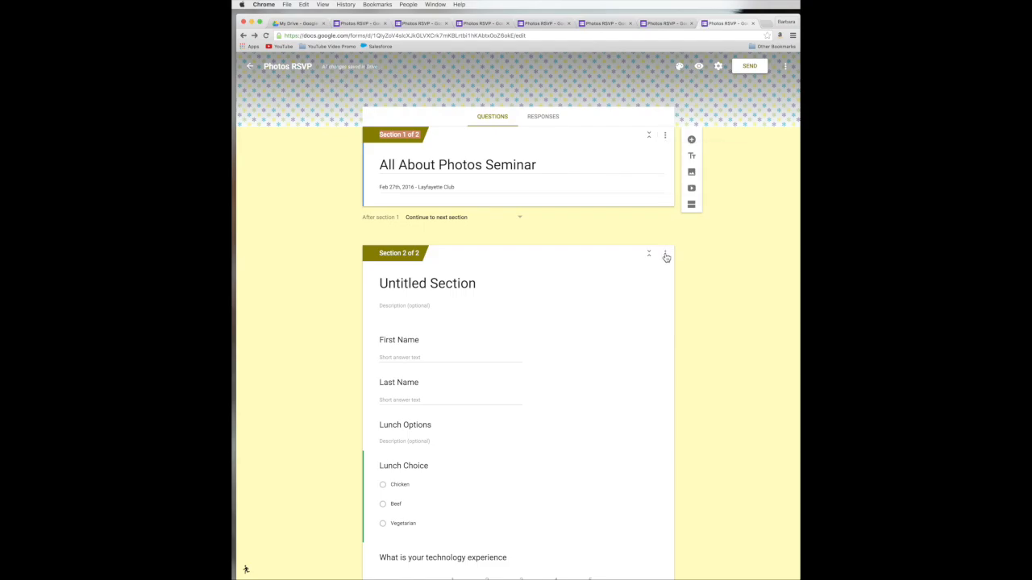
pyautogui.click(666, 257)
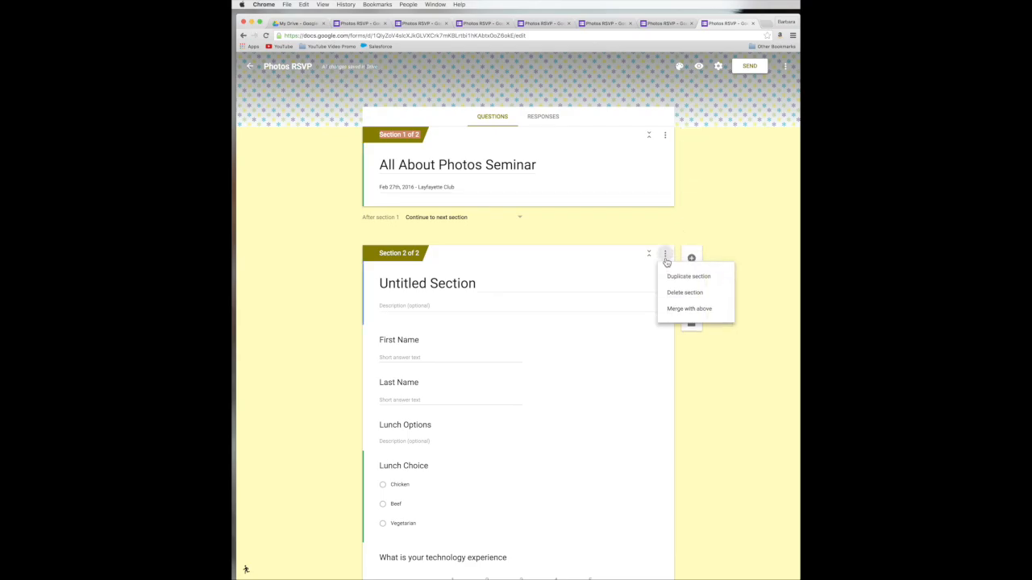
pyautogui.click(669, 310)
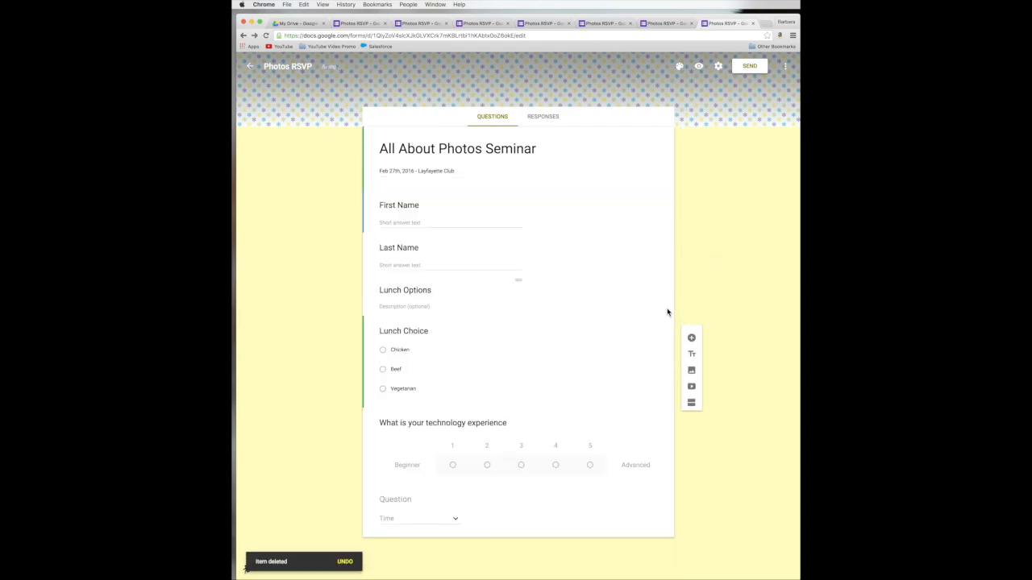
# Step: Add a new section after the unfinished Time question at the bottom
pyautogui.click(604, 536)
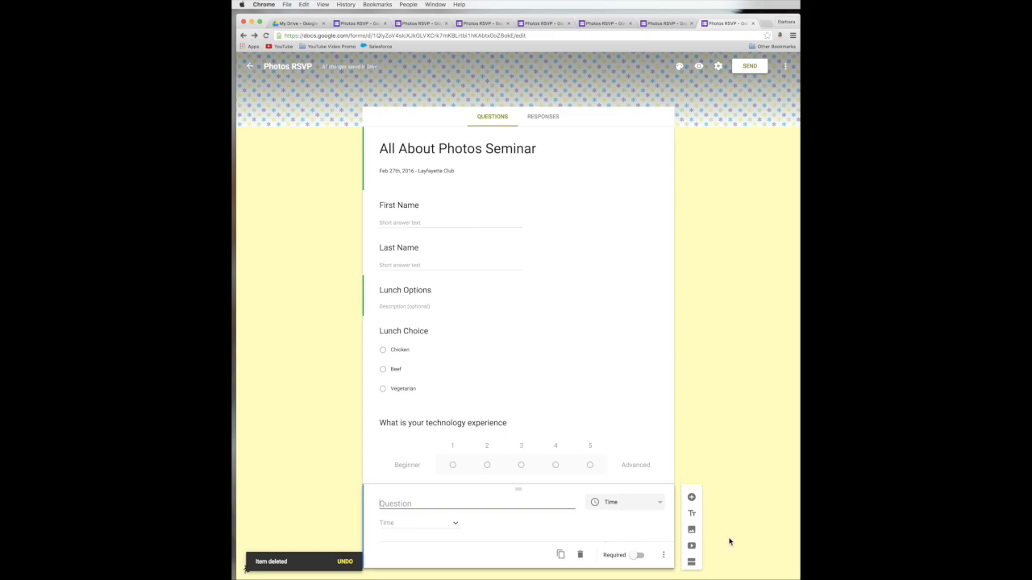
pyautogui.scroll(-1, 730, 542)
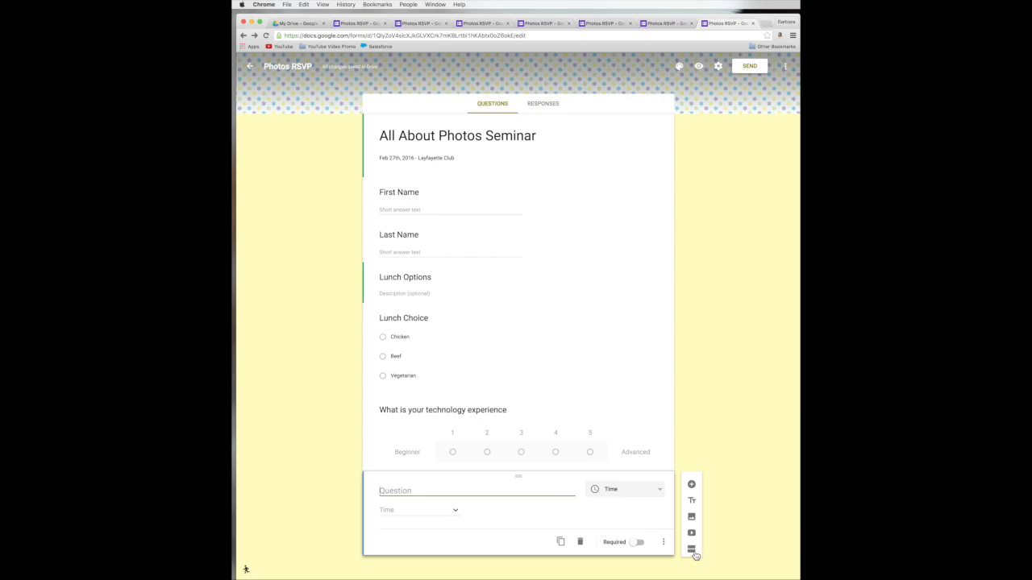
pyautogui.click(691, 550)
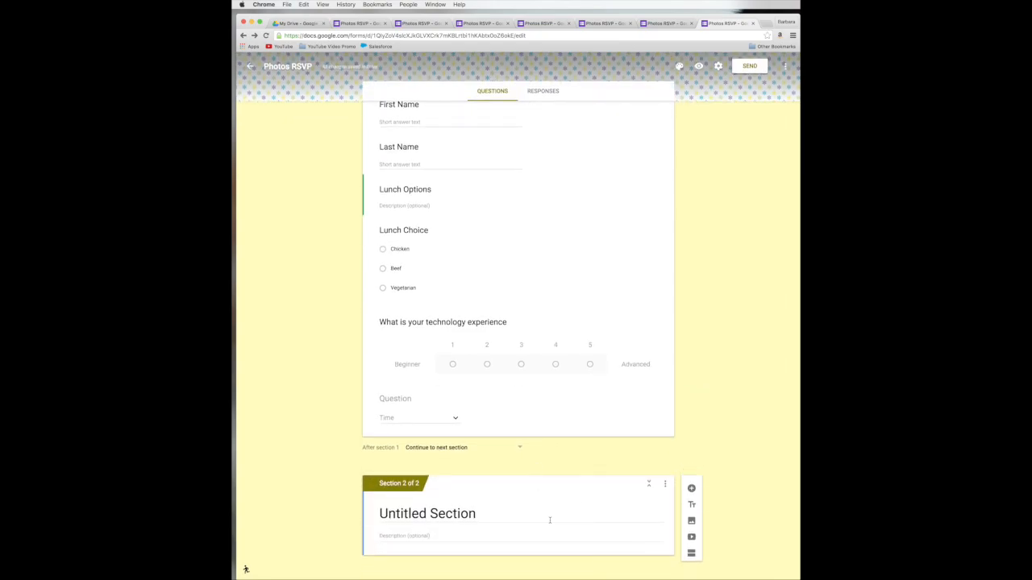
pyautogui.scroll(3, 553, 334)
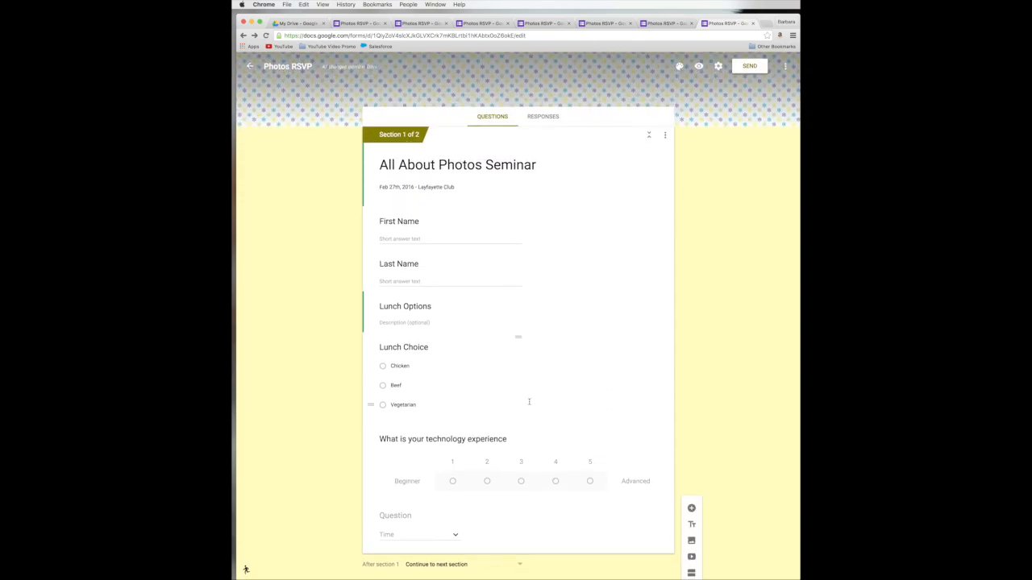
pyautogui.scroll(-3, 520, 338)
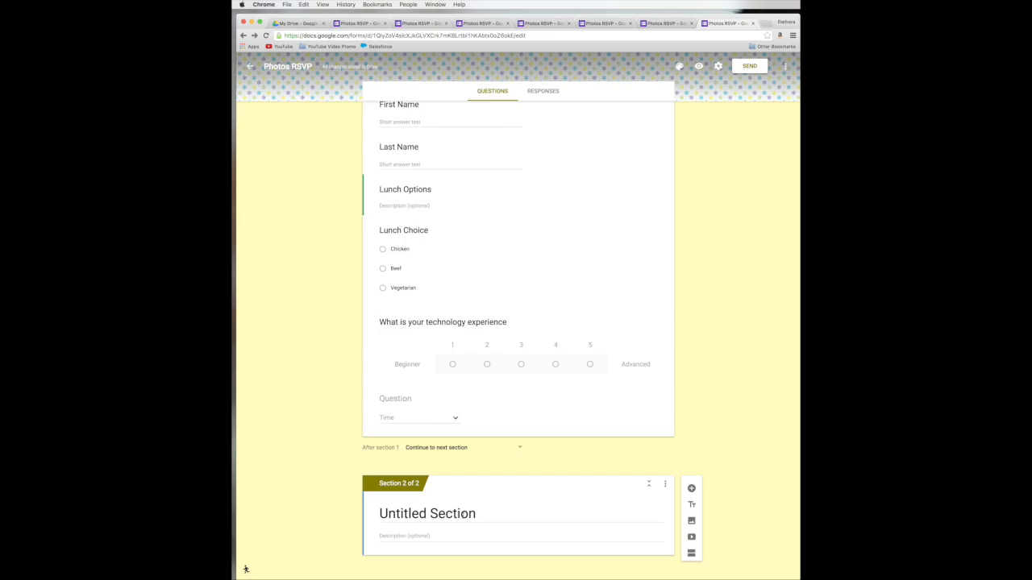
# Step: Rename the new Untitled Section to 'Thank You!'
pyautogui.click(382, 514)
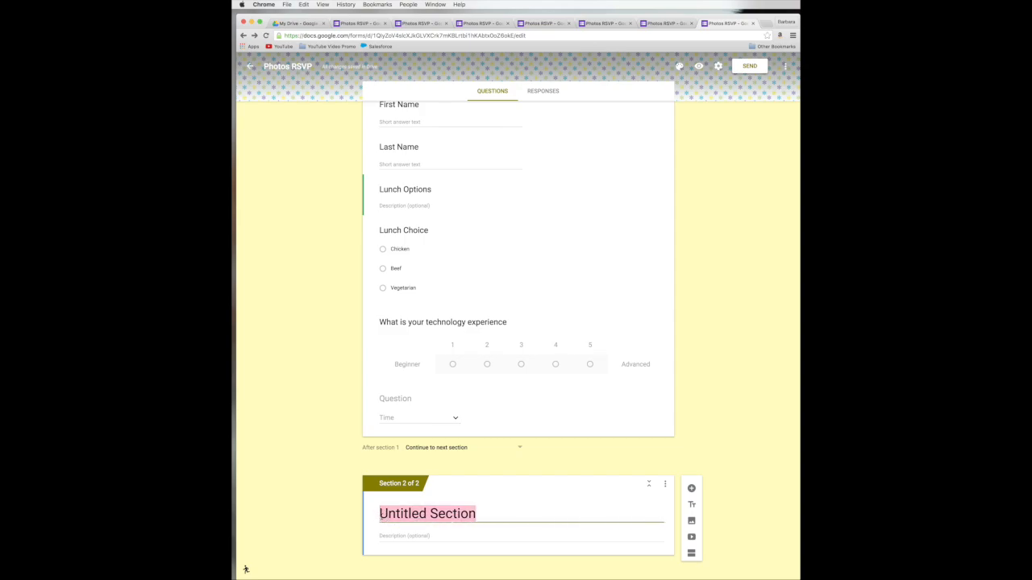
pyautogui.write('Thanks')
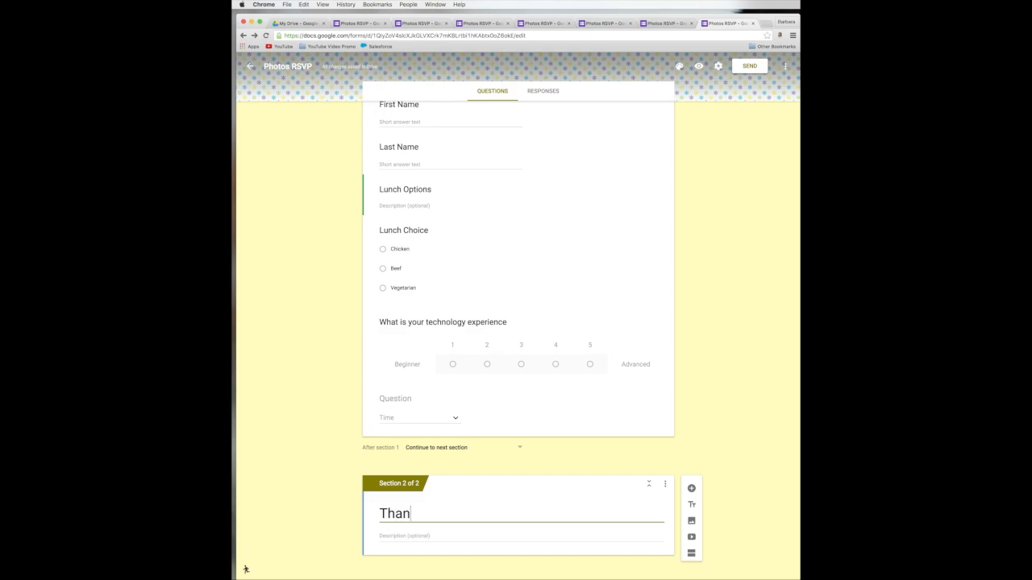
pyautogui.press('BackSpace')
pyautogui.write('You!')
pyautogui.click(345, 532)
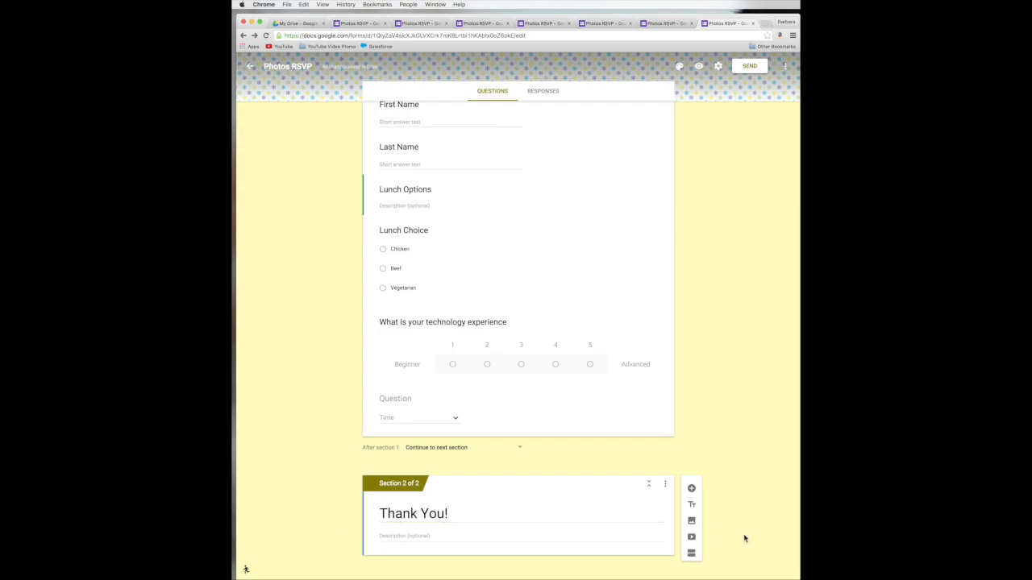
pyautogui.click(699, 69)
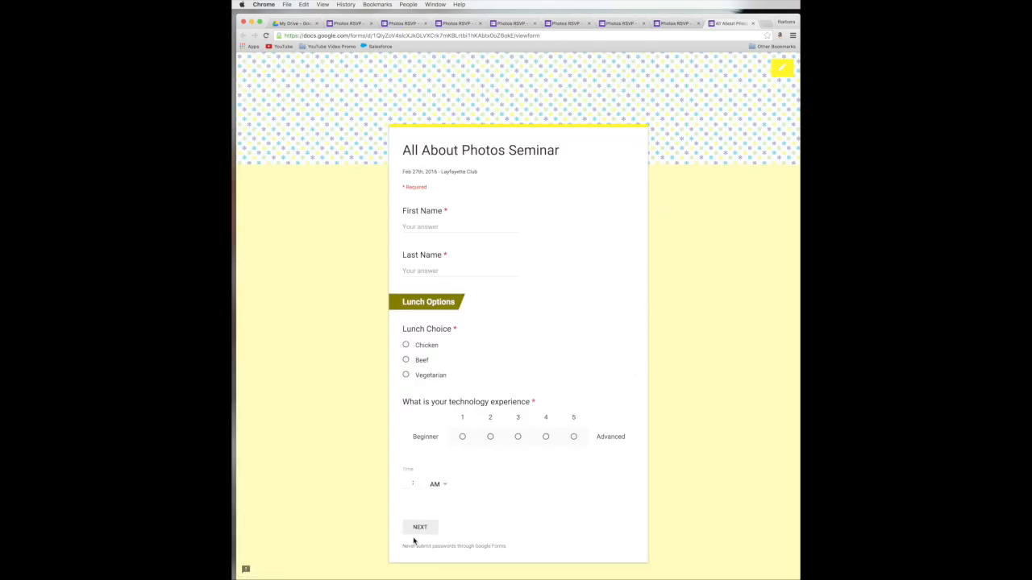
pyautogui.scroll(-1, 521, 562)
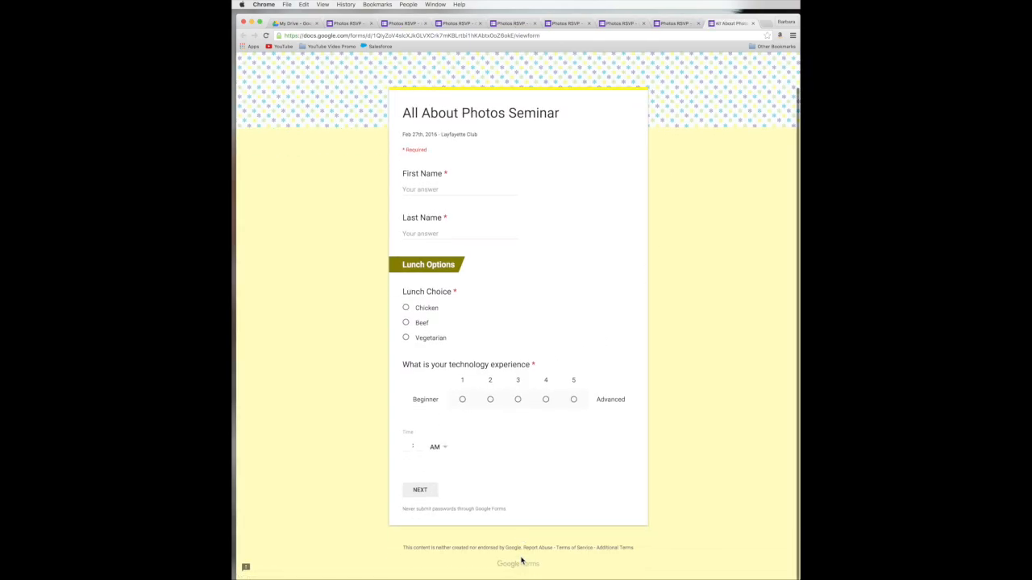
pyautogui.click(434, 191)
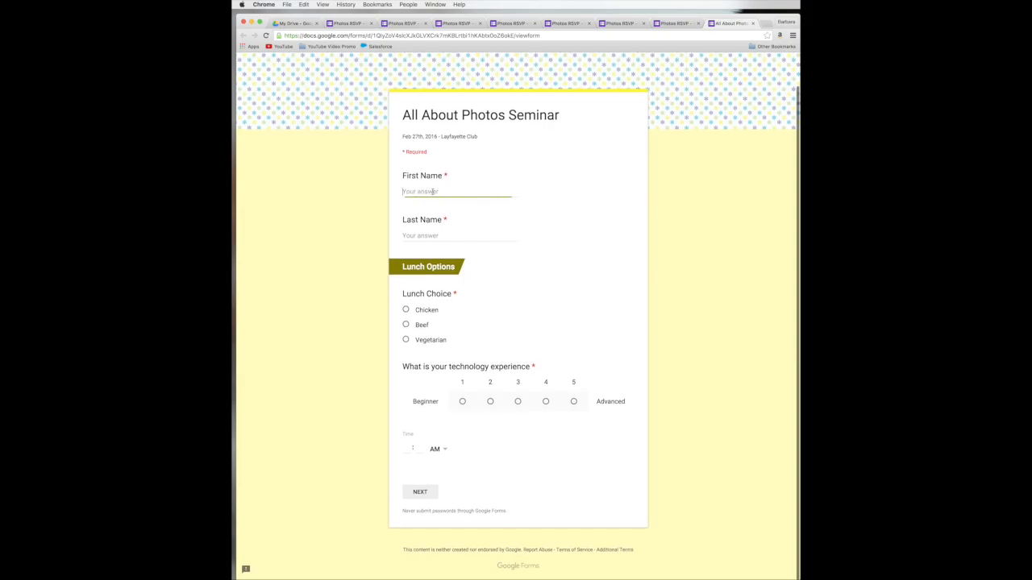
pyautogui.press('Tab')
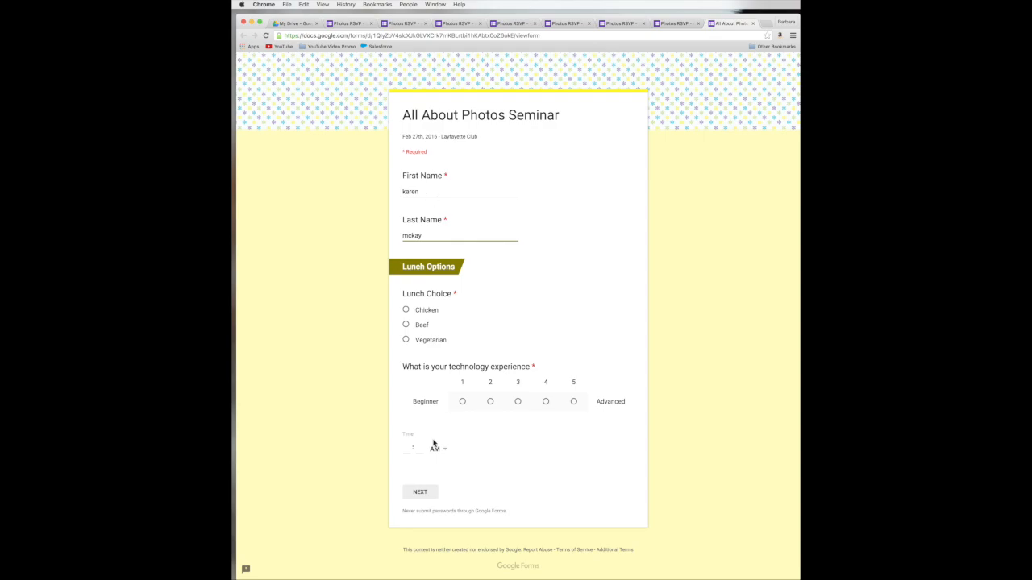
pyautogui.click(422, 495)
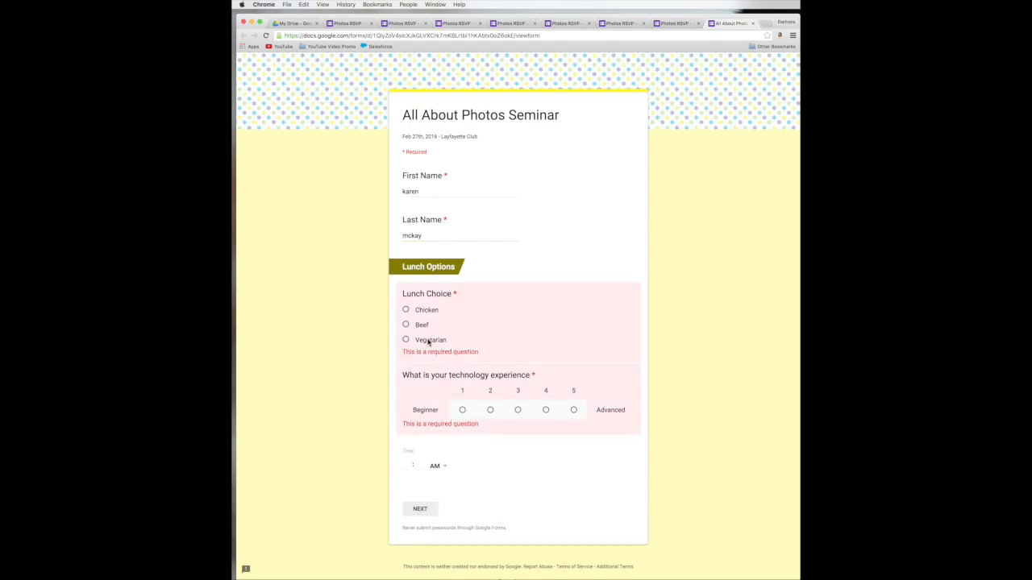
pyautogui.click(406, 325)
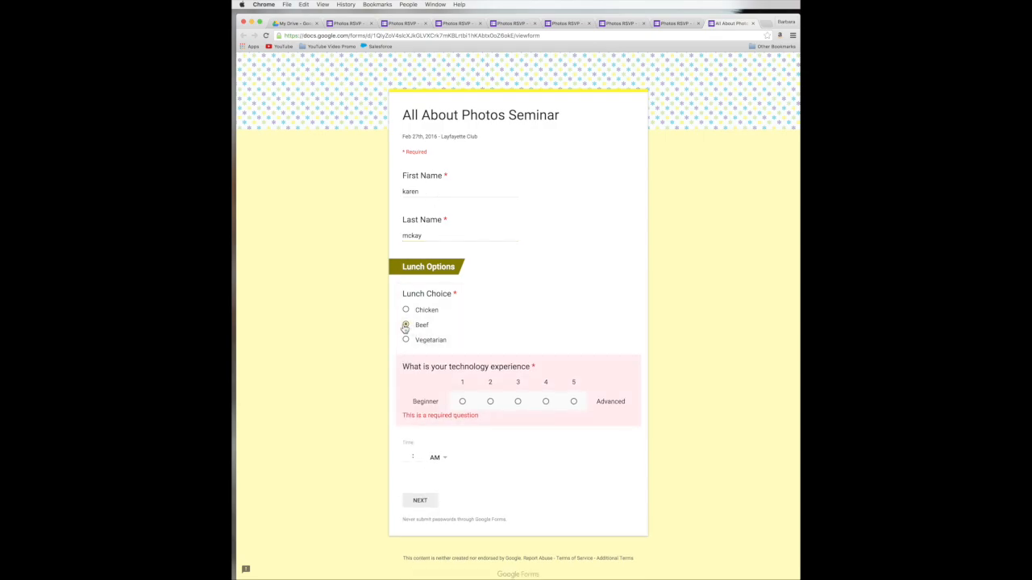
pyautogui.click(574, 402)
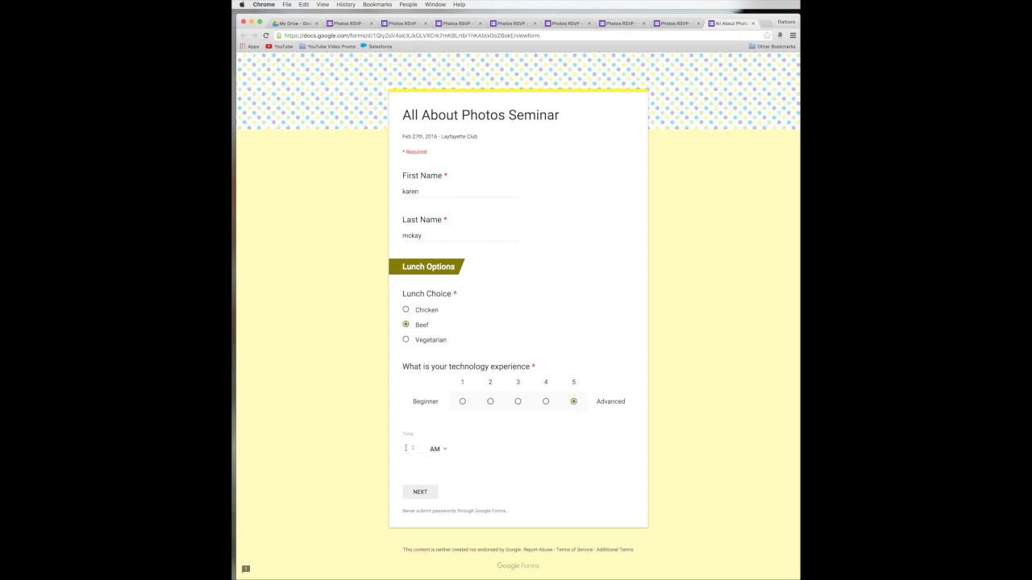
pyautogui.click(418, 493)
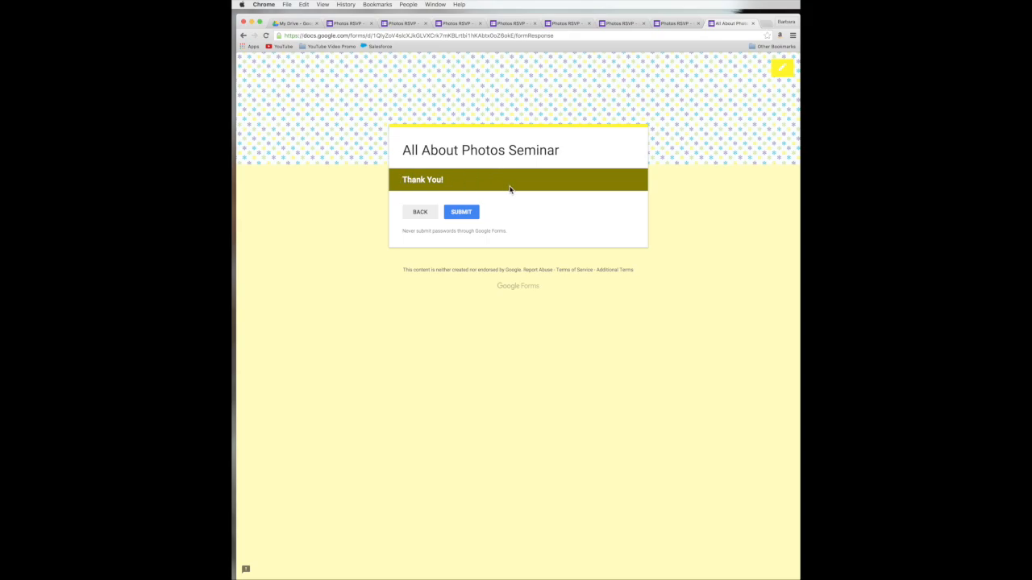
pyautogui.click(785, 69)
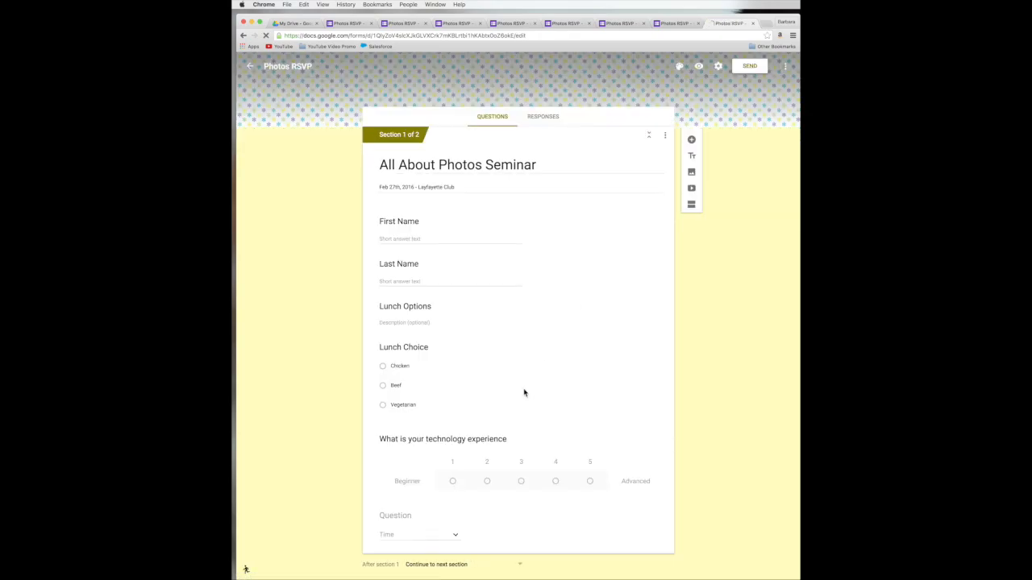
# Step: Upload SyncSisters-Channel-Art.jpg from the computer as an image in the Thank You! section
pyautogui.scroll(-3, 523, 395)
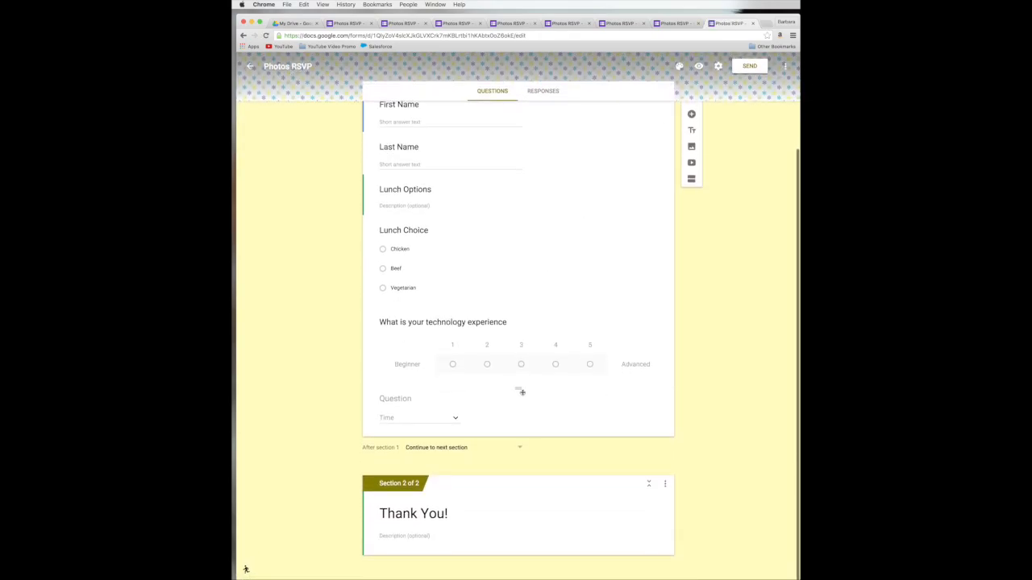
pyautogui.click(382, 534)
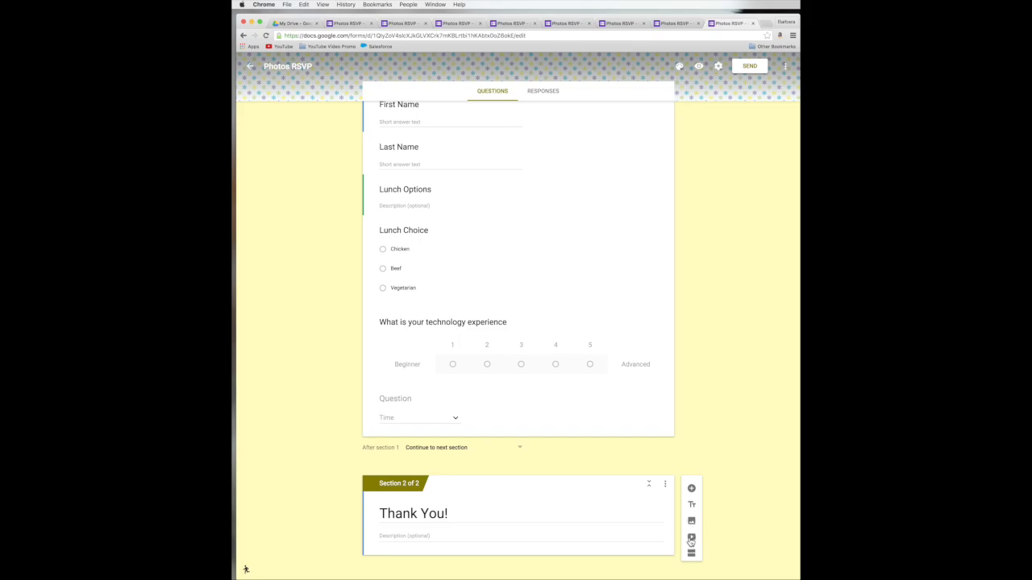
pyautogui.click(692, 523)
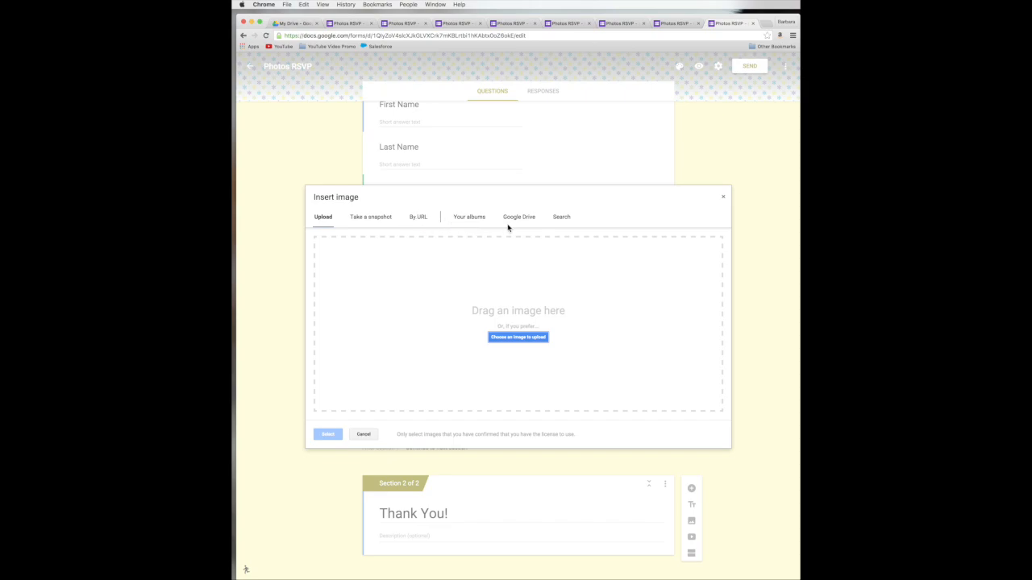
pyautogui.click(560, 221)
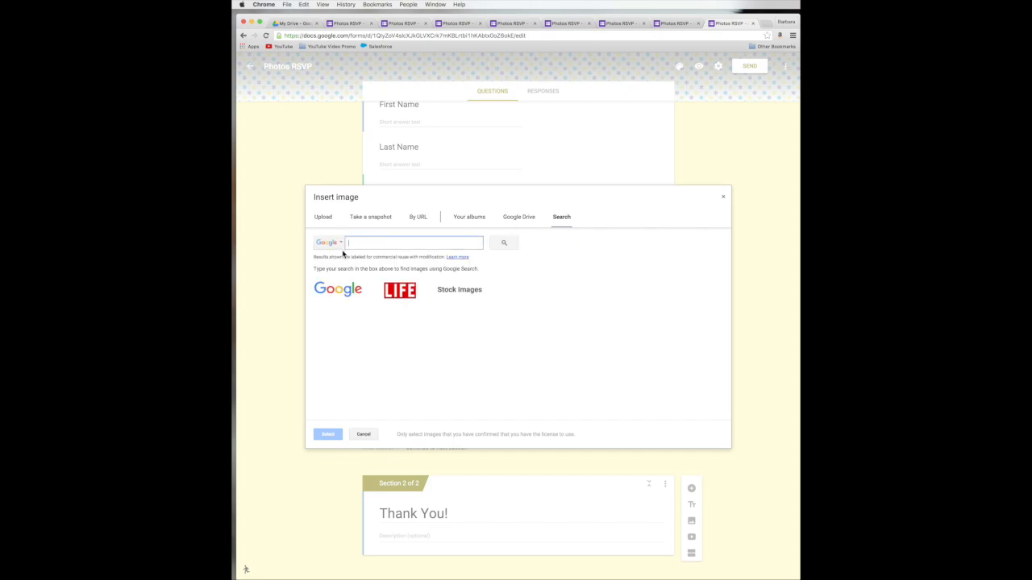
pyautogui.click(475, 218)
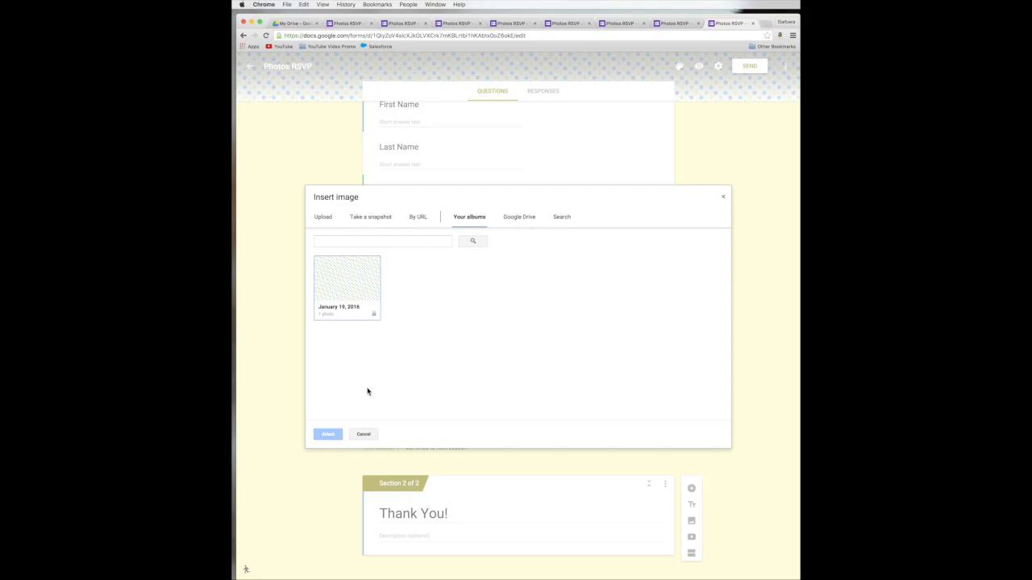
pyautogui.click(324, 220)
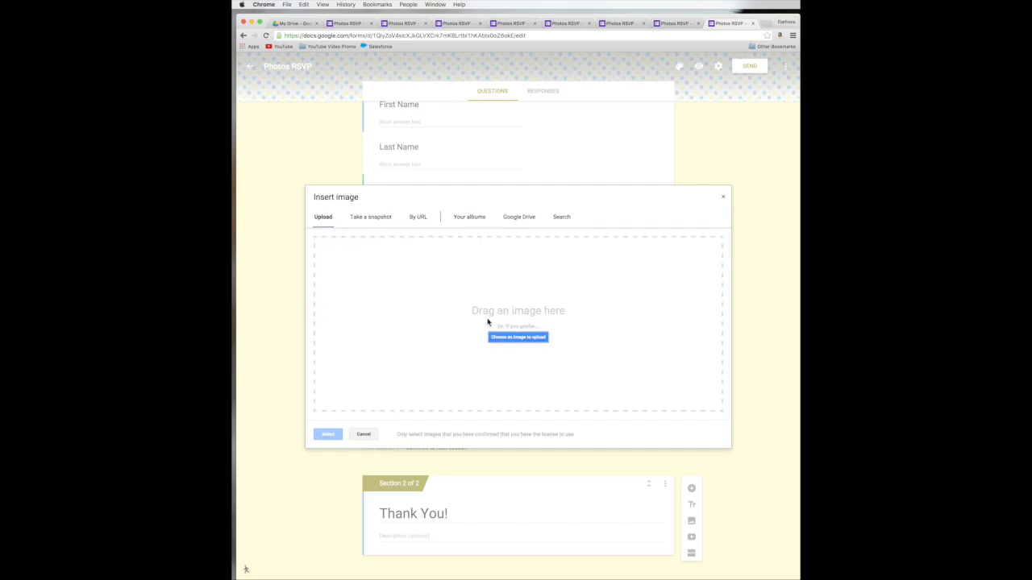
pyautogui.click(516, 338)
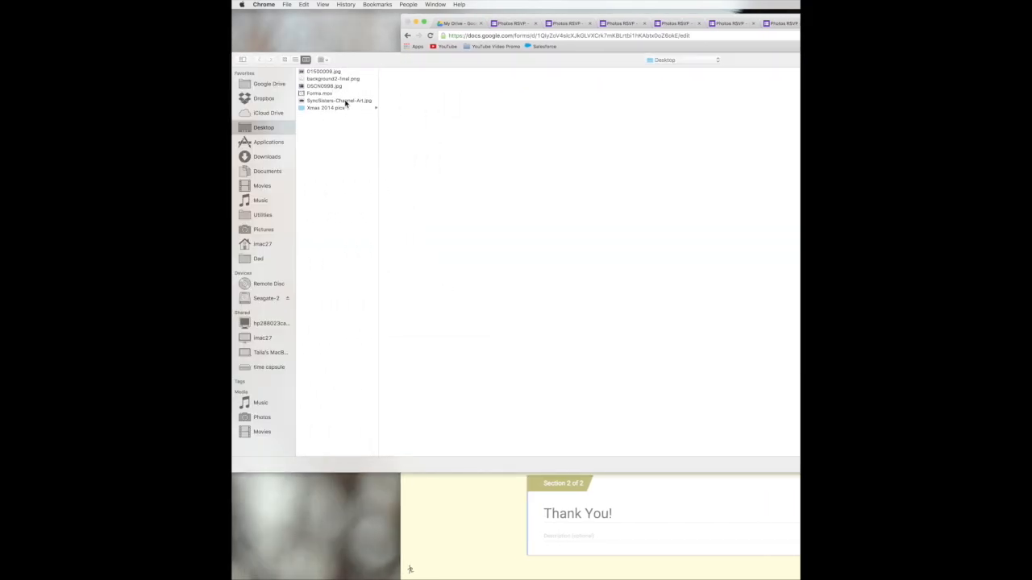
pyautogui.click(345, 101)
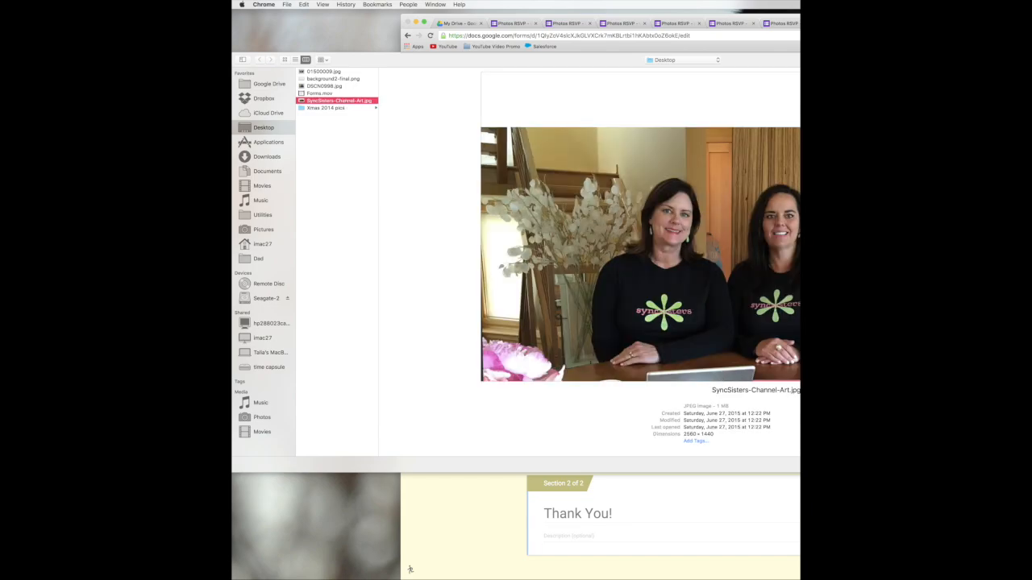
pyautogui.press('Return')
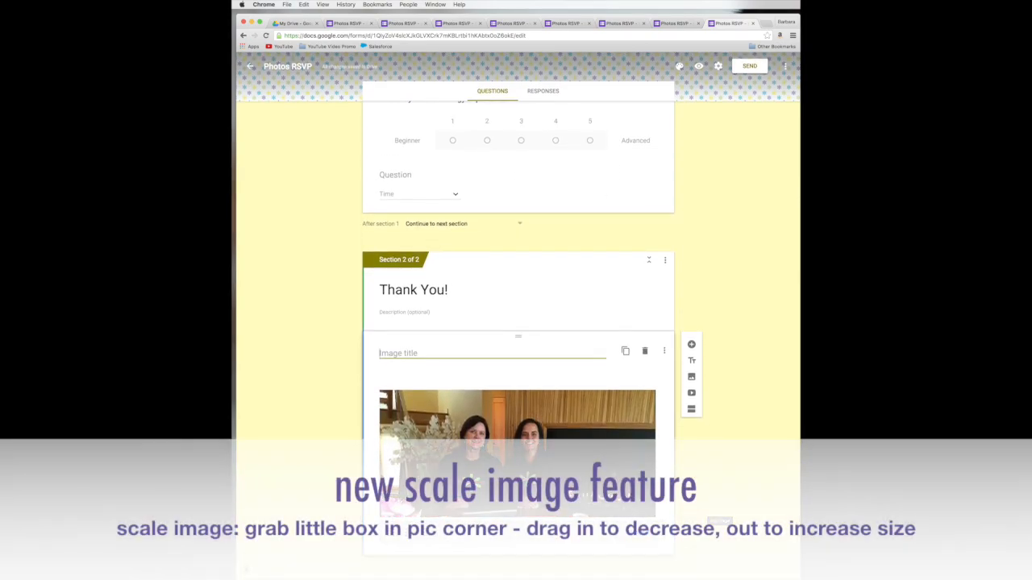
# Step: Give the Thank You! photo the title 'See you at the seminar!'
pyautogui.click(444, 470)
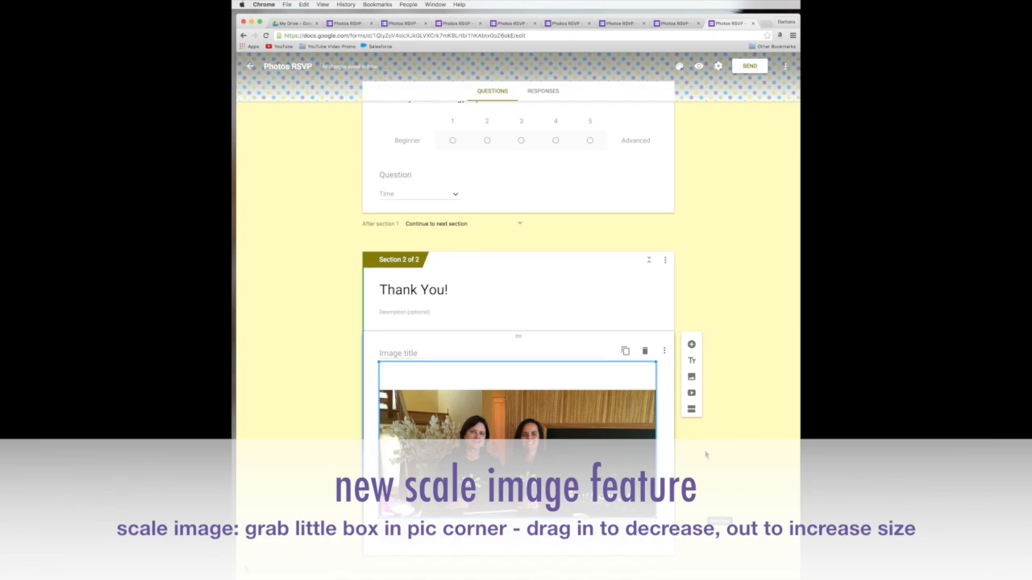
pyautogui.click(412, 353)
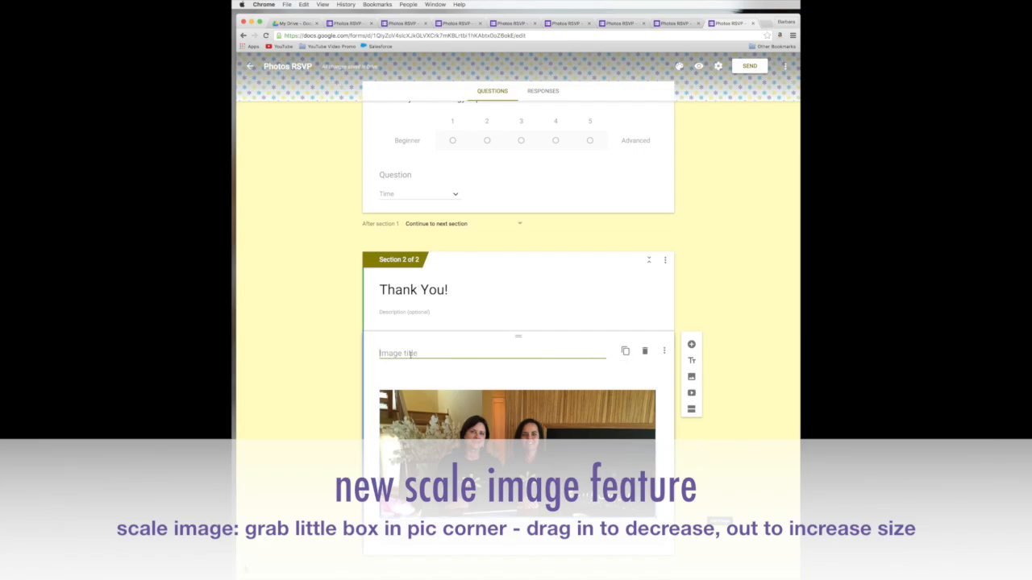
pyautogui.write('See you at the seminar!')
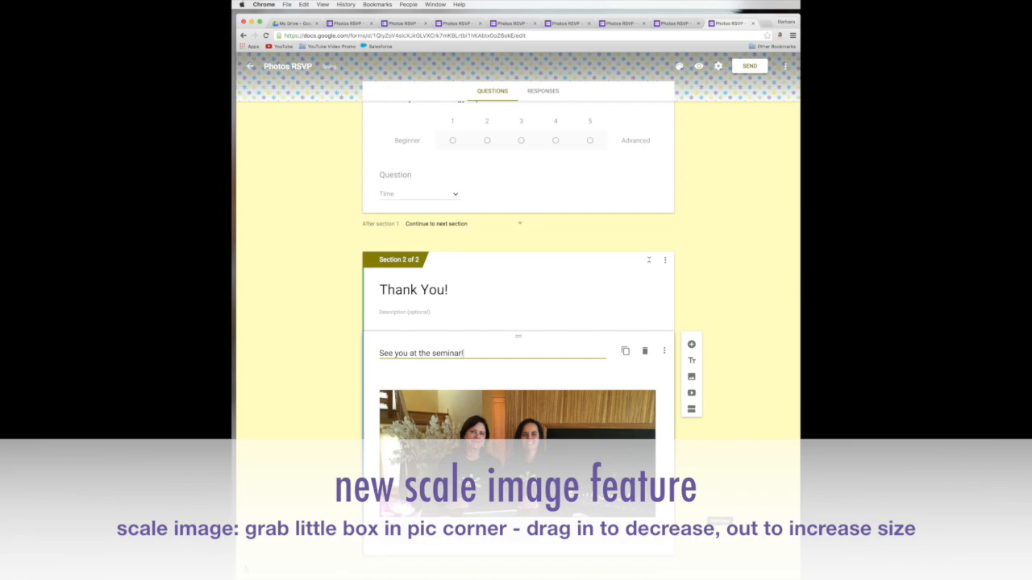
pyautogui.click(524, 484)
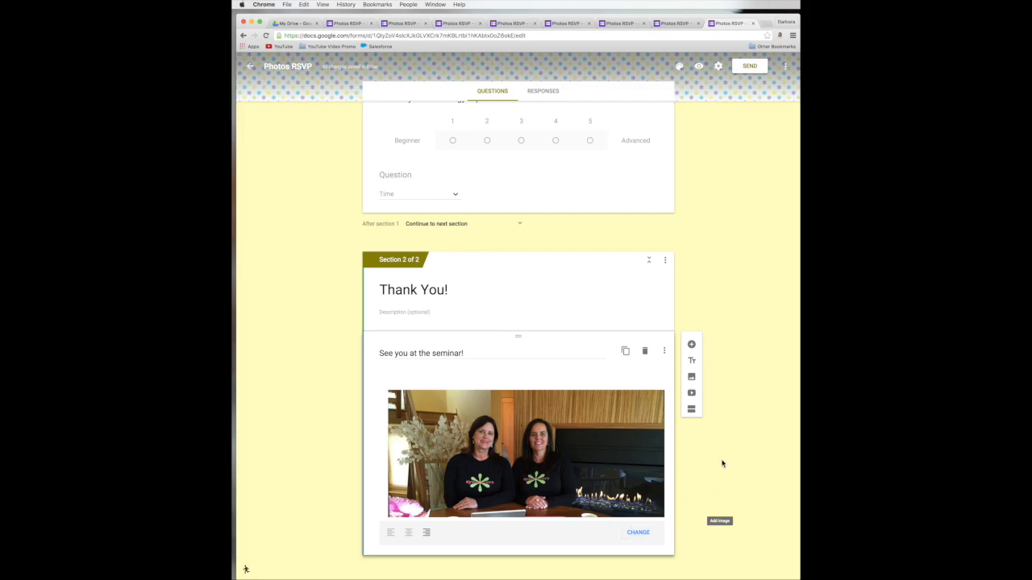
# Step: Add a 'Questions/Comments' question below the photo as a Paragraph question
pyautogui.click(691, 350)
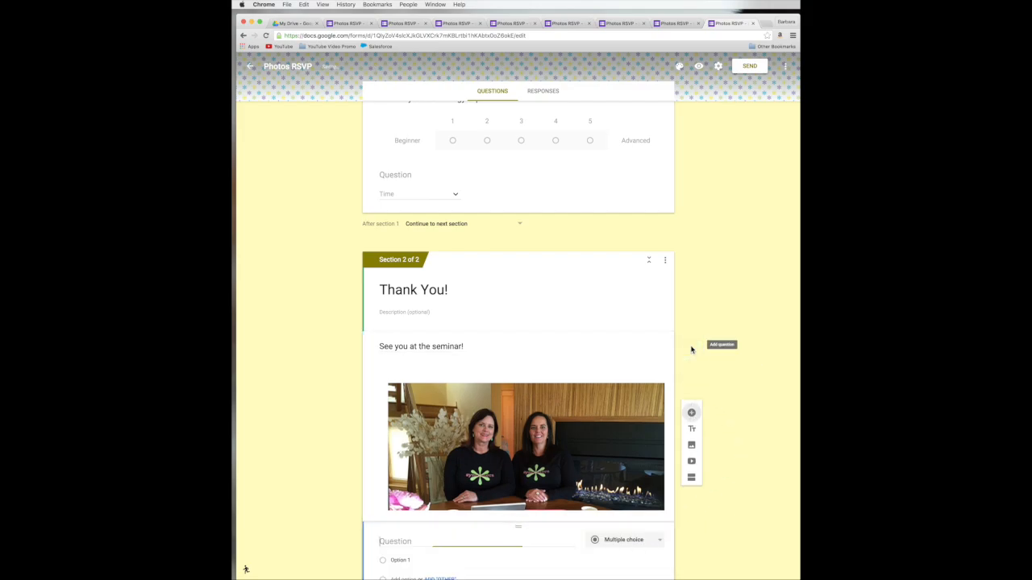
pyautogui.scroll(-1, 723, 429)
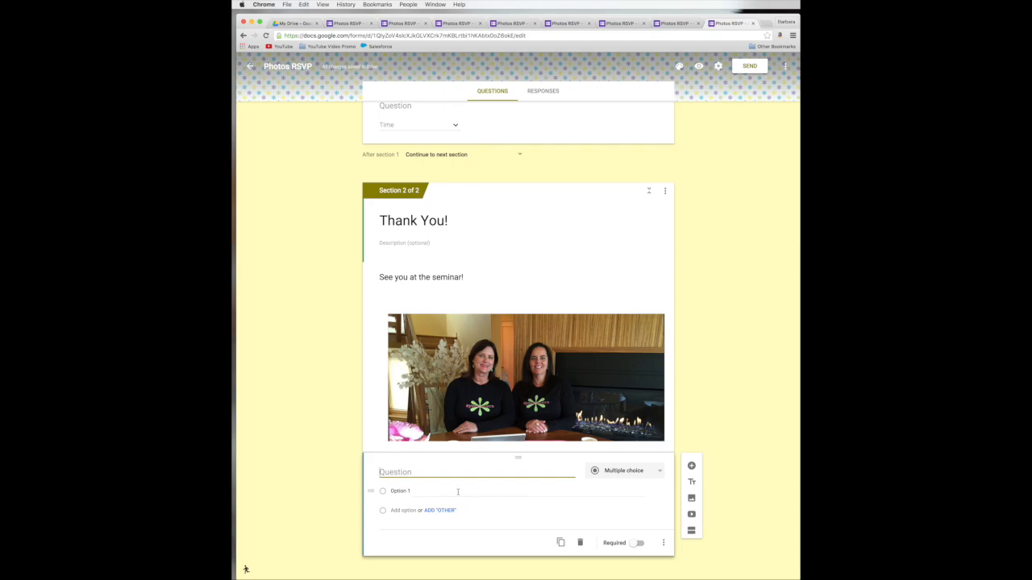
pyautogui.write('Questions/Comments')
pyautogui.click(607, 470)
pyautogui.click(609, 445)
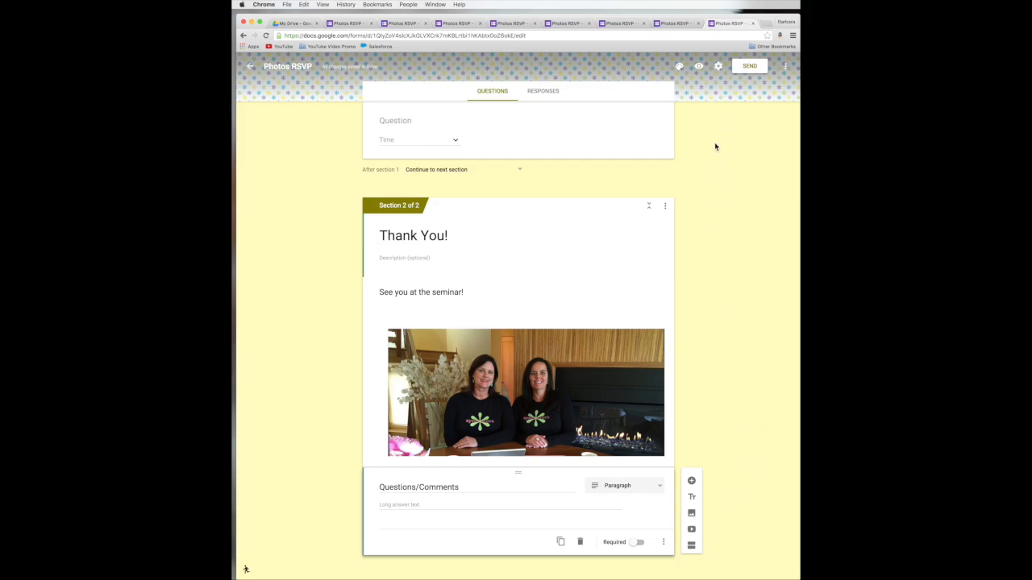
pyautogui.scroll(10, 714, 146)
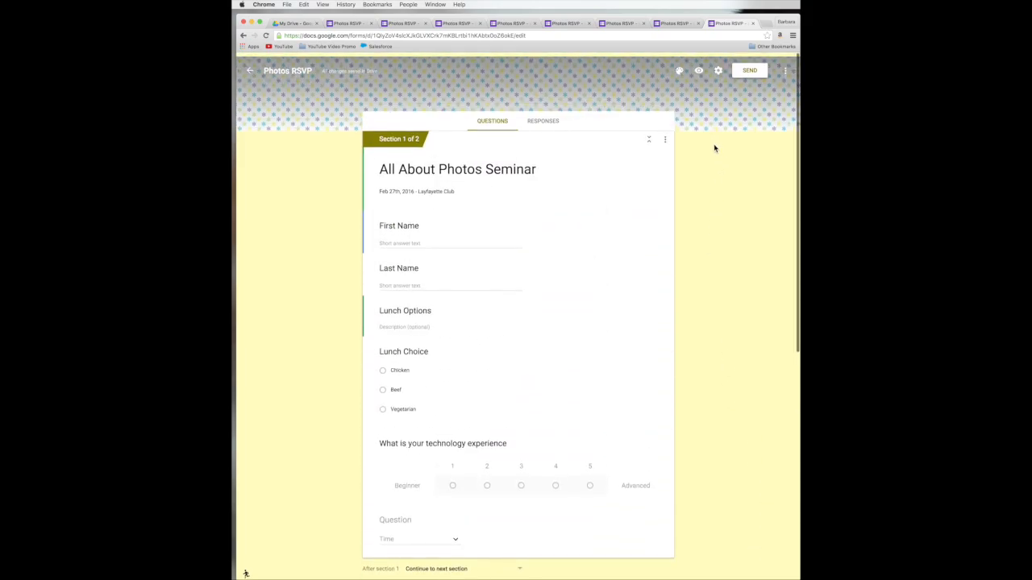
# Step: Enable 'Edit their response' for respondents in the form settings and save
pyautogui.click(718, 68)
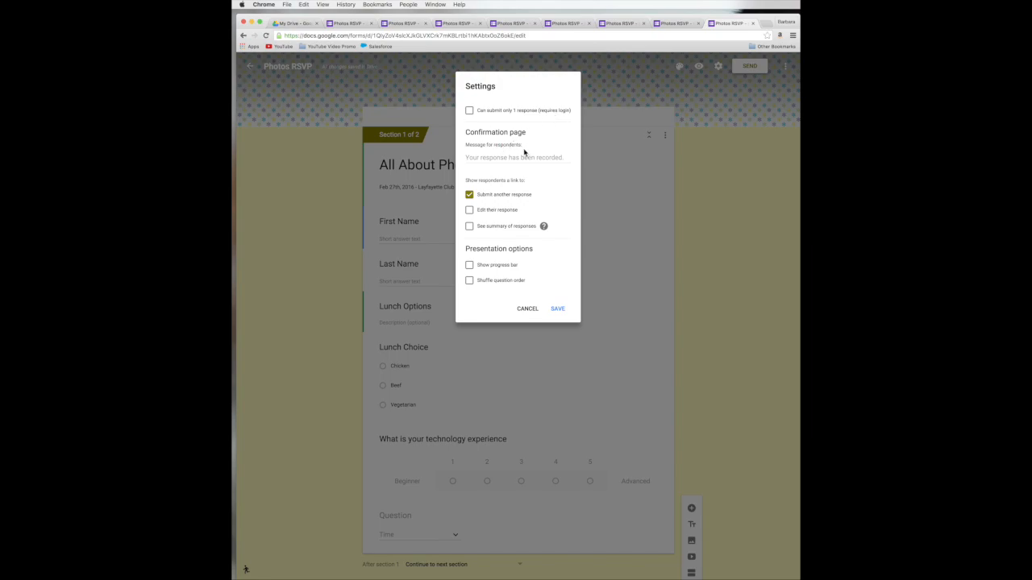
pyautogui.click(516, 158)
pyautogui.click(477, 213)
pyautogui.click(558, 309)
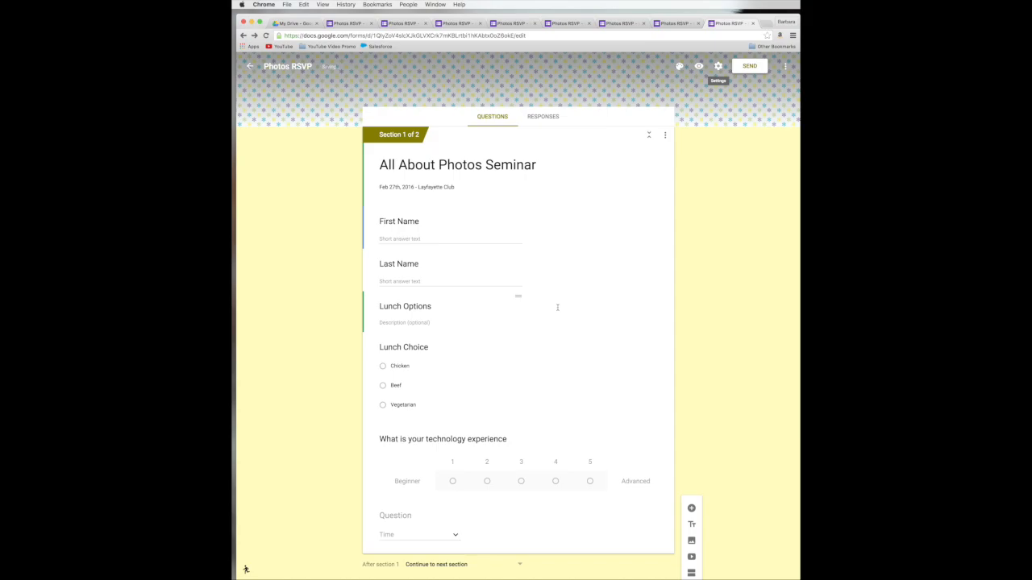
# Step: In the preview, enter a test respondent's first and last name, Chicken lunch, technology rating 1
pyautogui.click(700, 68)
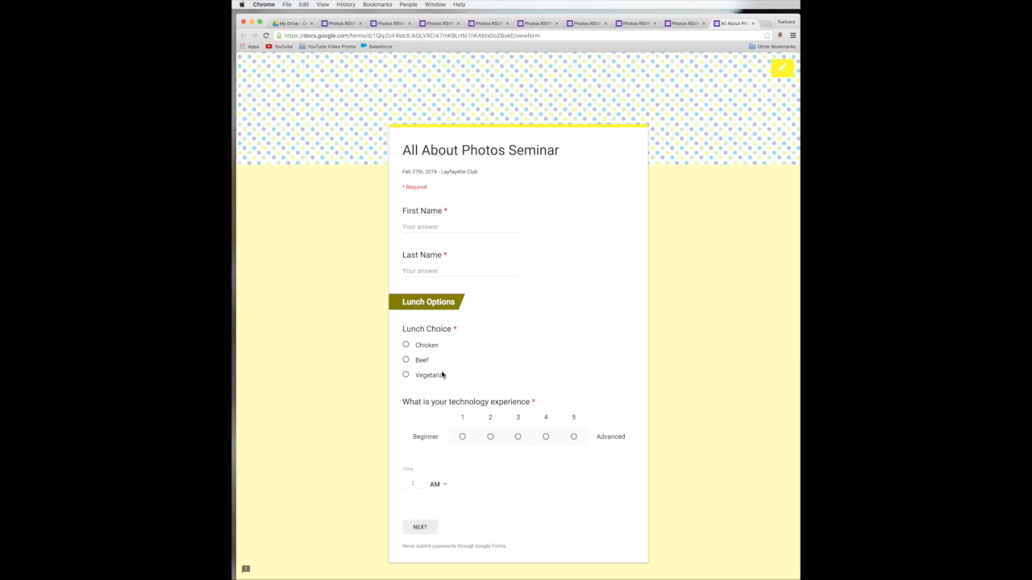
pyautogui.click(428, 228)
pyautogui.press('Tab')
pyautogui.click(421, 346)
pyautogui.click(463, 437)
# Step: Continue to the Thank You section, submit the test response, and close the preview
pyautogui.click(427, 527)
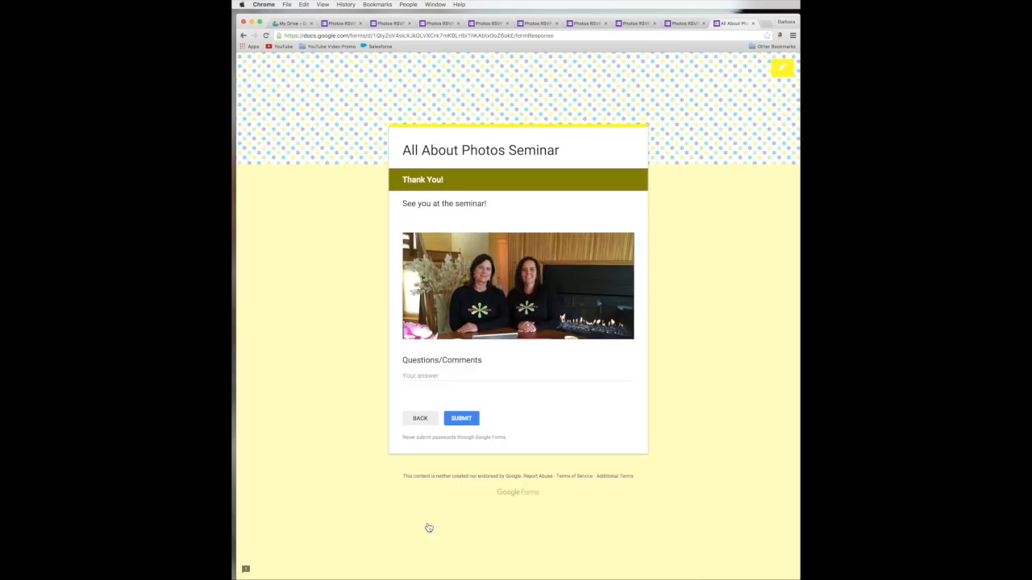
pyautogui.click(458, 421)
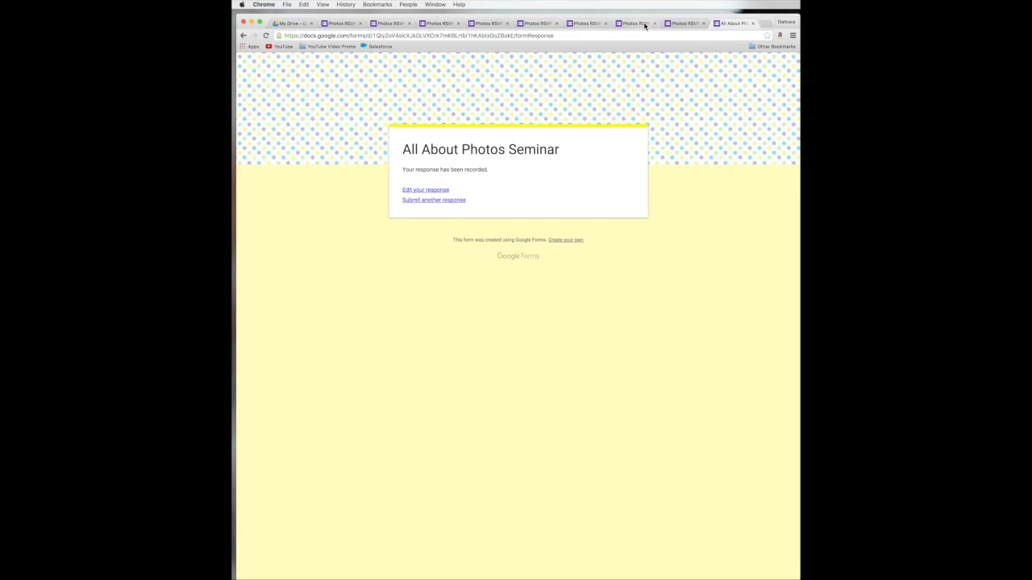
pyautogui.click(754, 25)
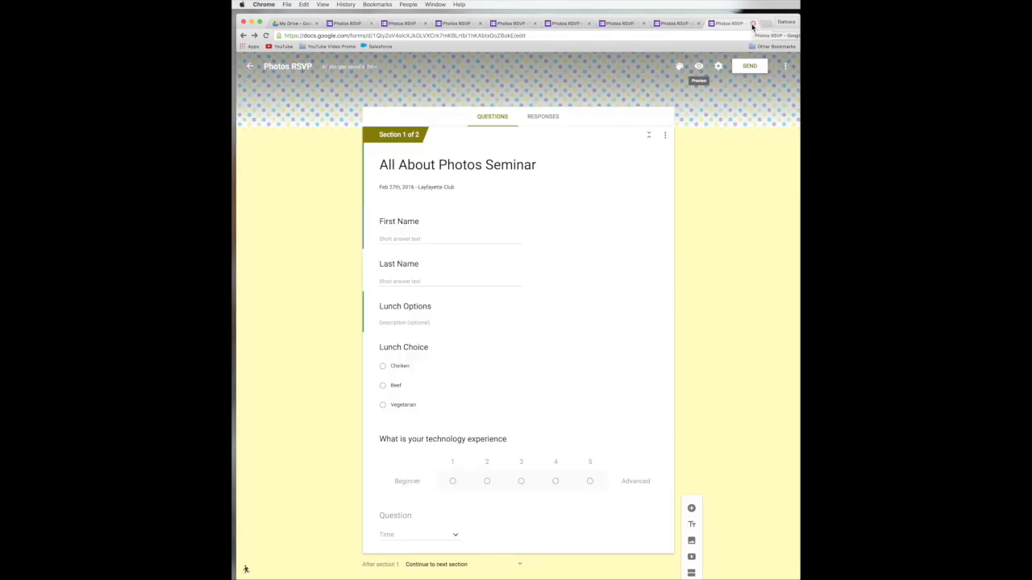
# Step: Close all the extra form tabs, leaving only My Drive open
pyautogui.click(752, 25)
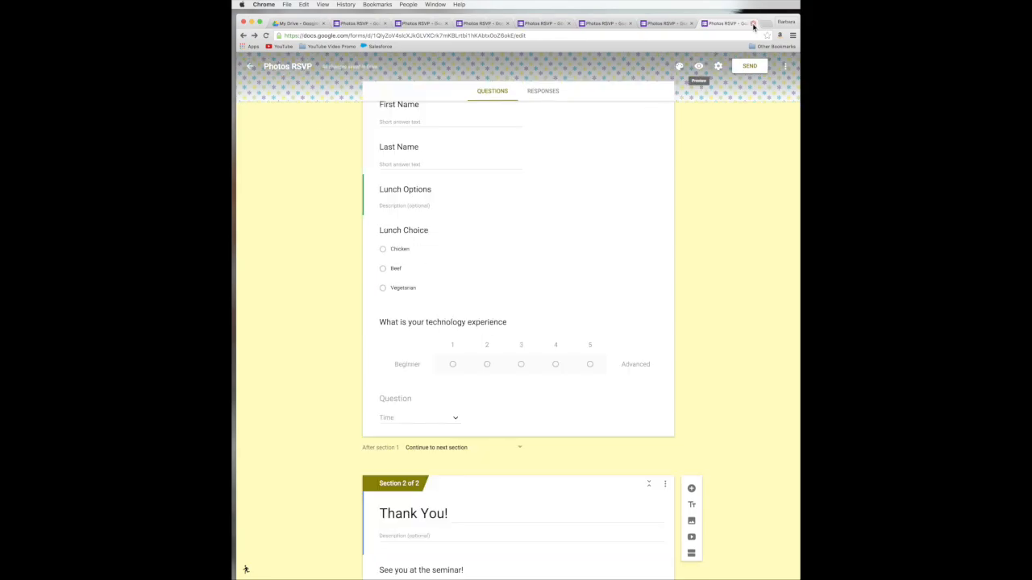
pyautogui.click(753, 25)
pyautogui.click(753, 25)
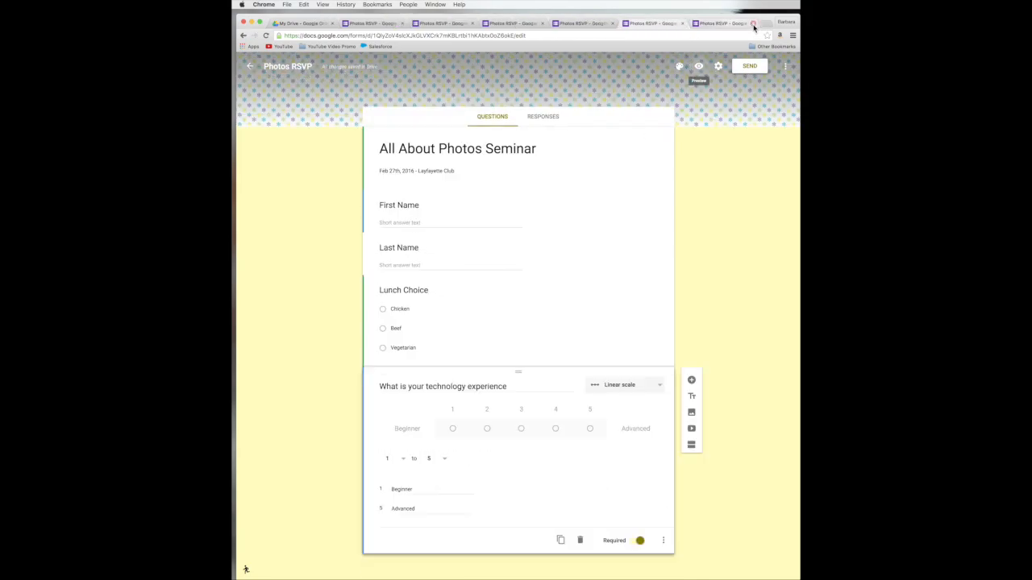
pyautogui.click(734, 24)
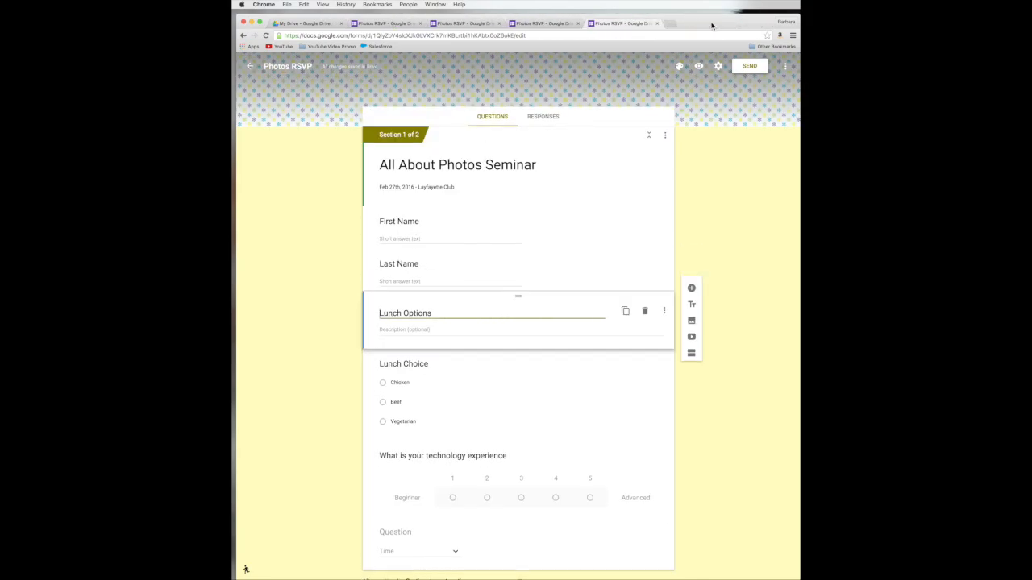
pyautogui.click(658, 24)
pyautogui.click(577, 23)
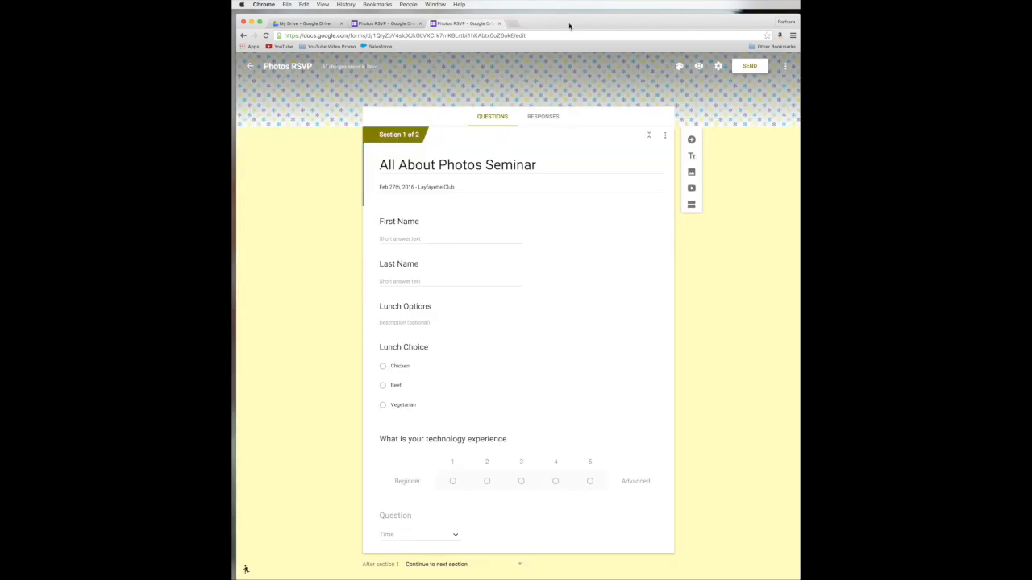
pyautogui.click(499, 24)
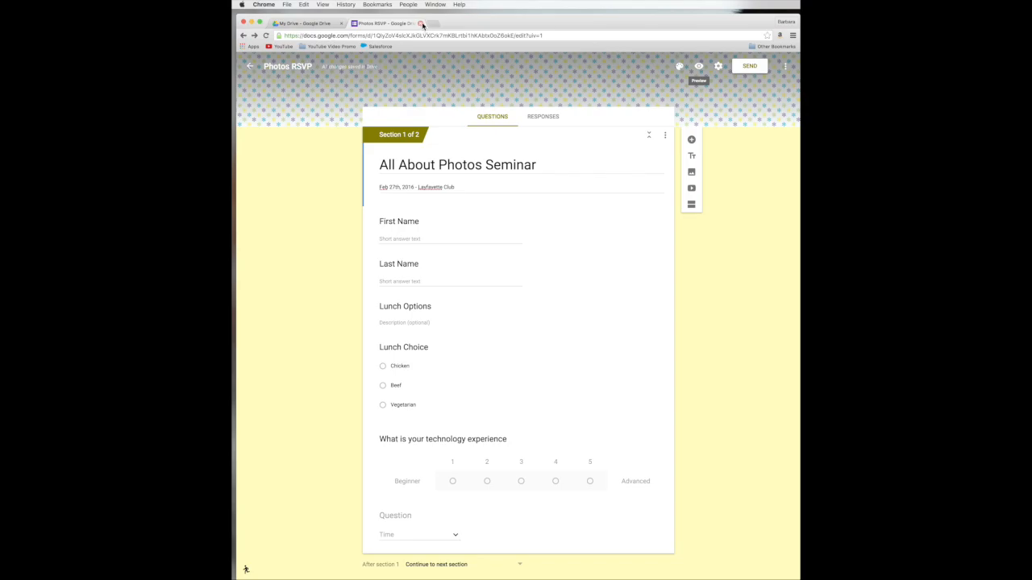
pyautogui.click(420, 24)
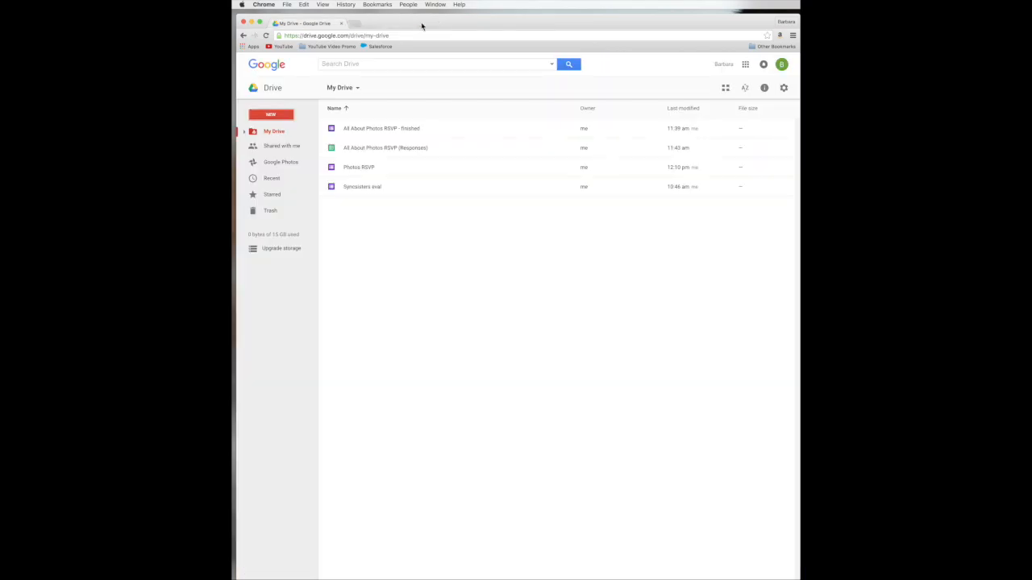
# Step: Open and close the Photos RSVP form, then select 'All About Photos RSVP - finished' in My Drive
pyautogui.click(331, 168)
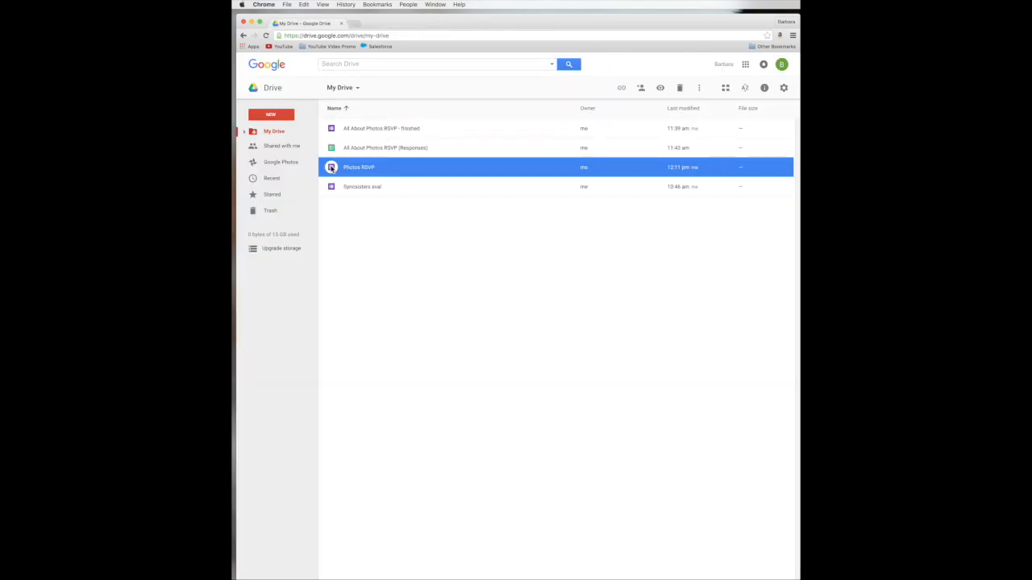
pyautogui.doubleClick(330, 167)
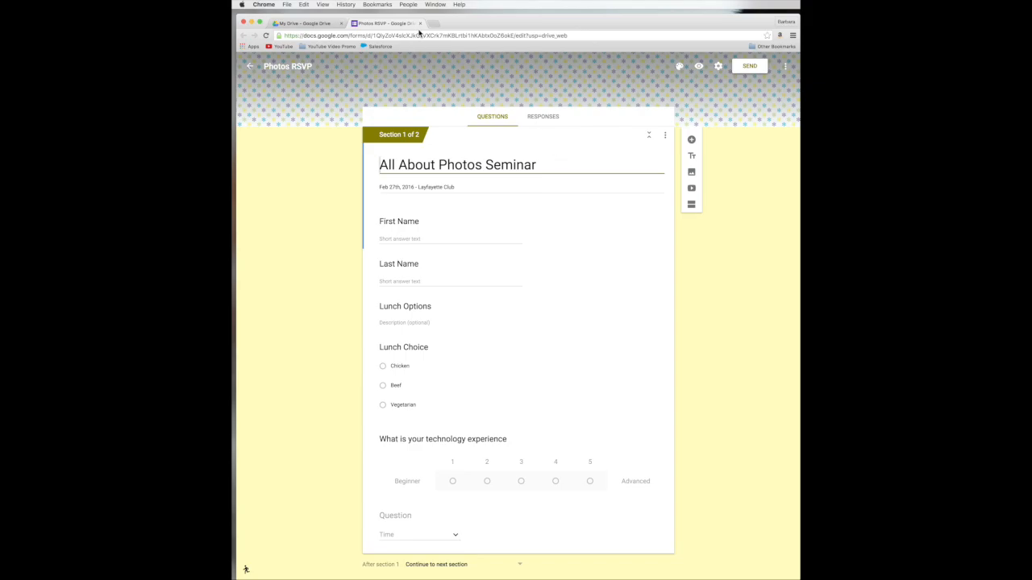
pyautogui.click(420, 23)
pyautogui.click(395, 133)
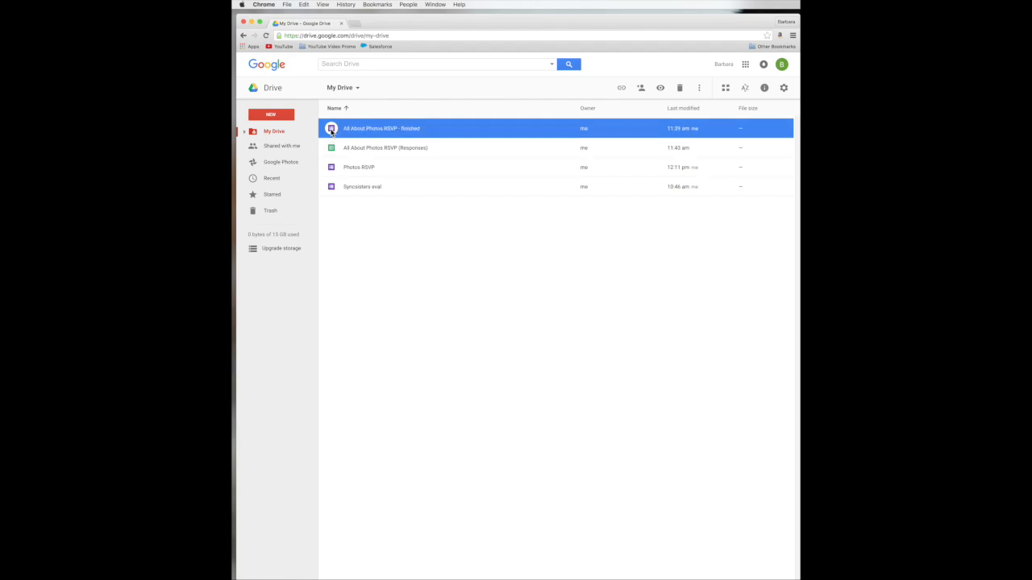
# Step: Open 'All About Photos RSVP - finished' and shorten its send-by-link address to a goo.gl URL
pyautogui.doubleClick(331, 131)
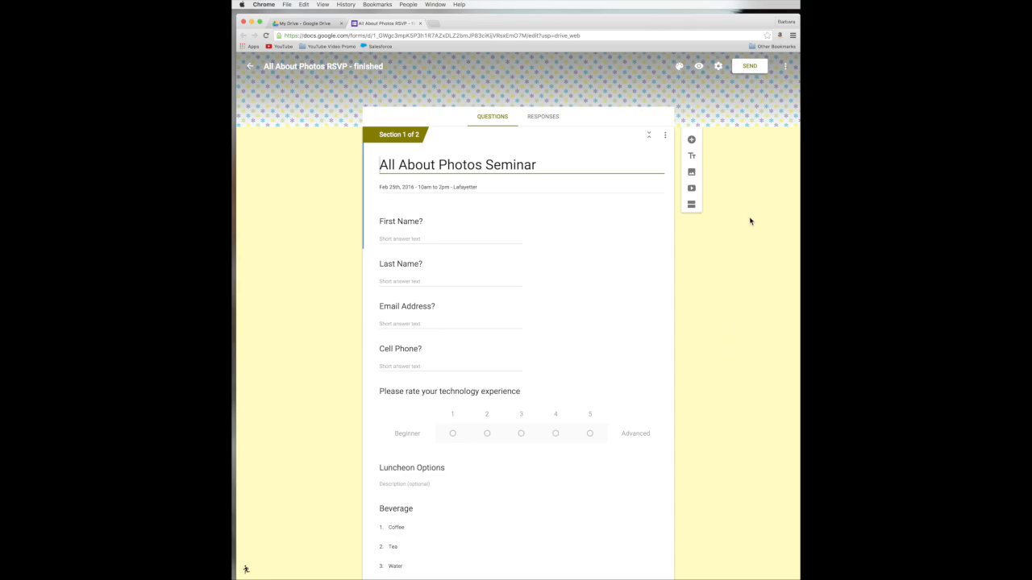
pyautogui.click(748, 67)
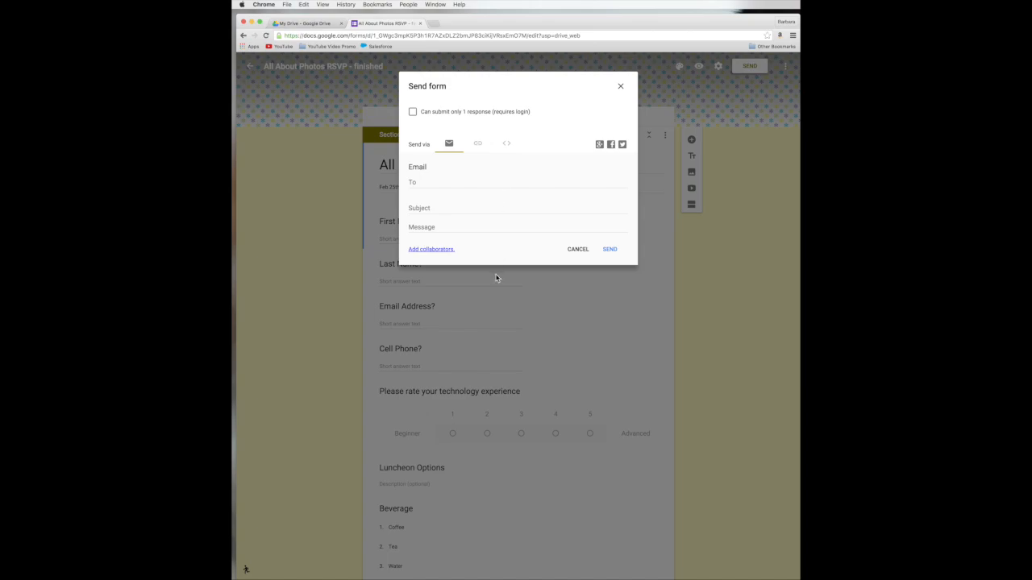
pyautogui.click(478, 144)
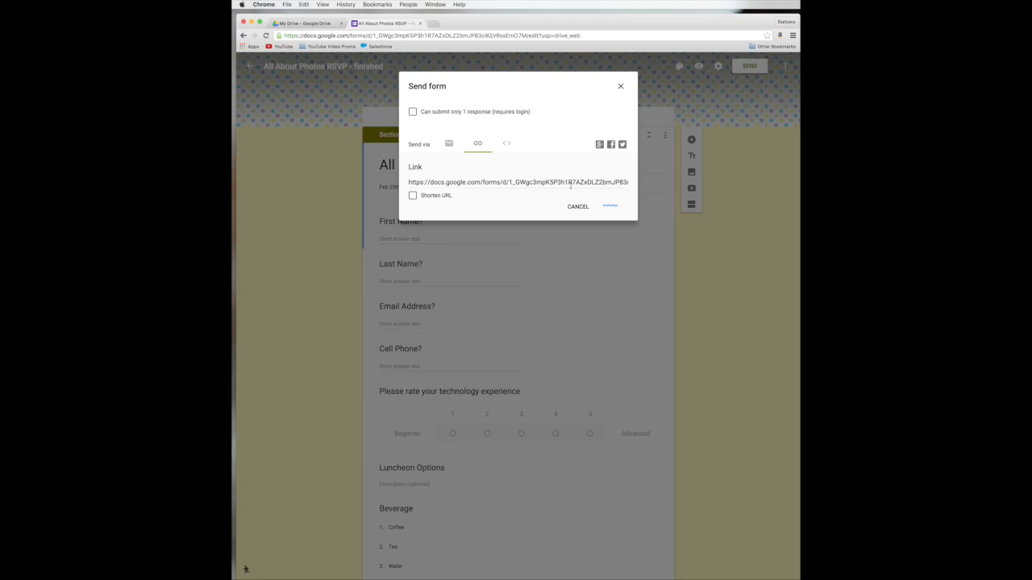
pyautogui.click(412, 197)
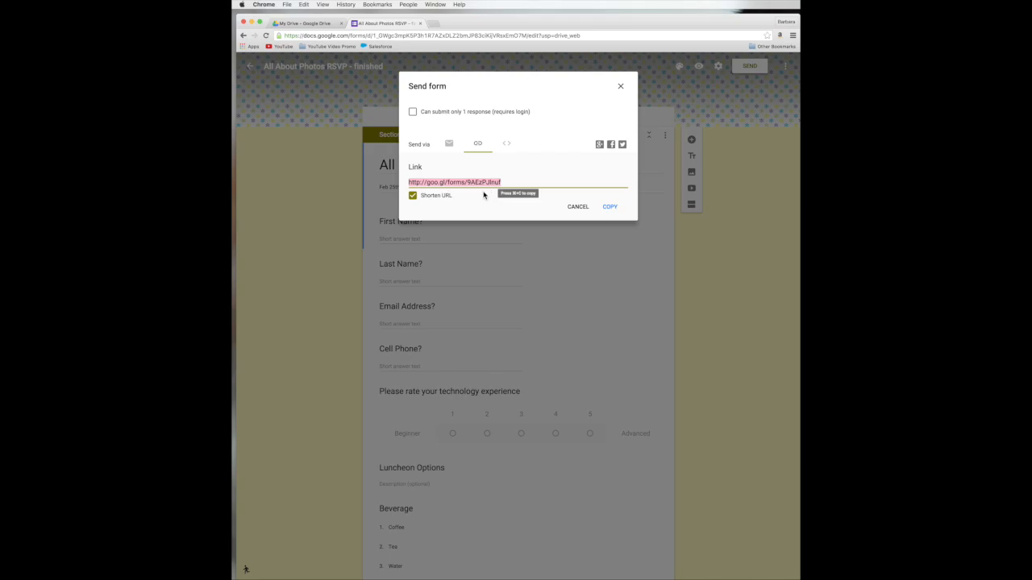
# Step: Turn off the shortened URL, view the form's iframe embed code, then close the Send form dialog
pyautogui.click(414, 197)
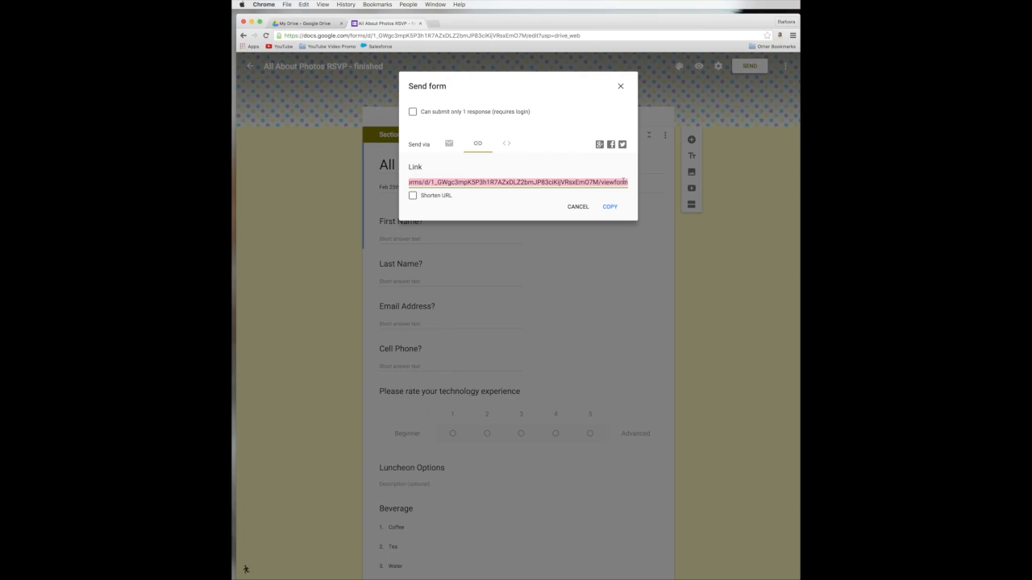
pyautogui.click(505, 146)
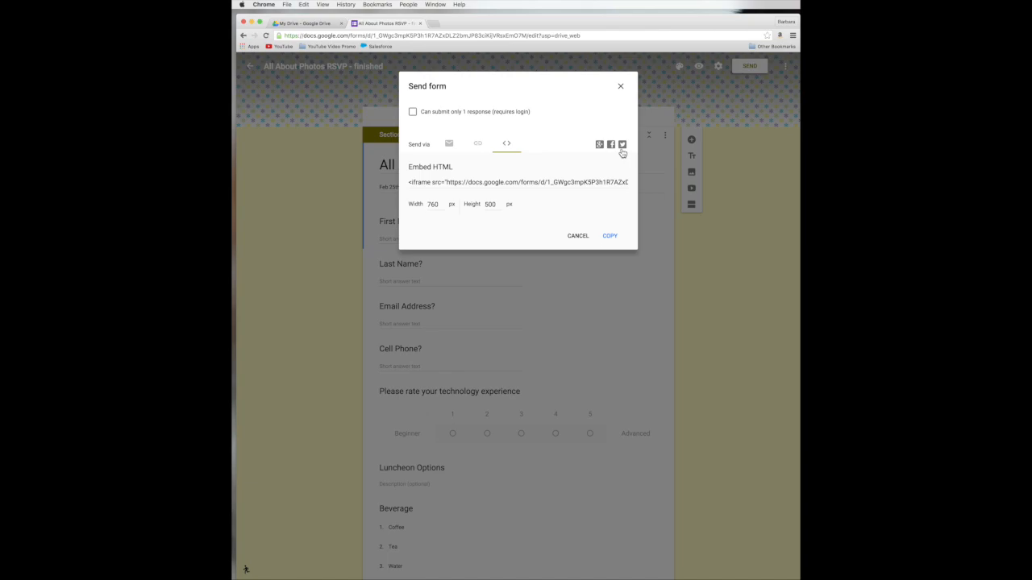
pyautogui.click(620, 88)
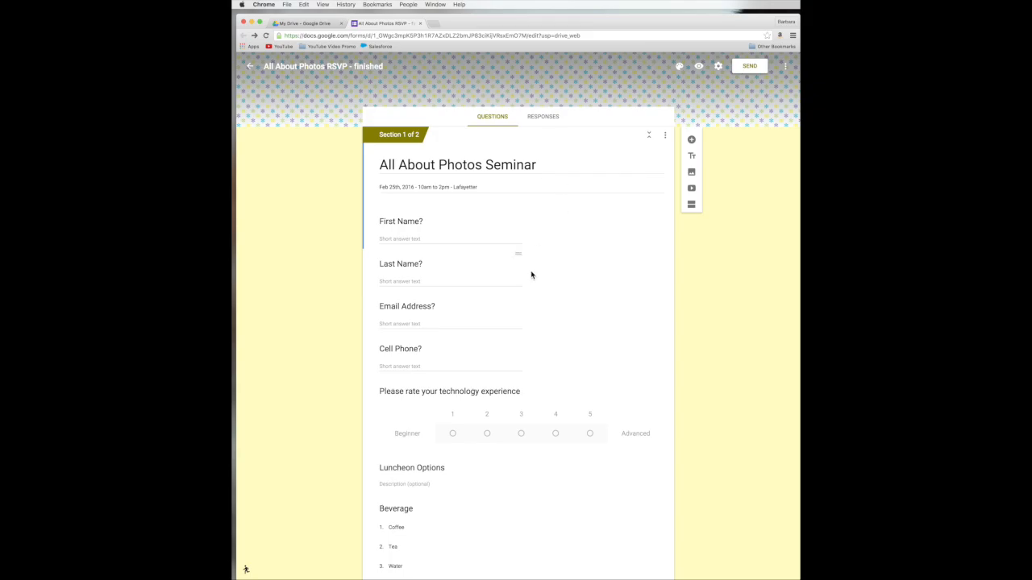
# Step: In a live preview, enter the test respondent's first name, last name, email address and cell phone number
pyautogui.click(701, 67)
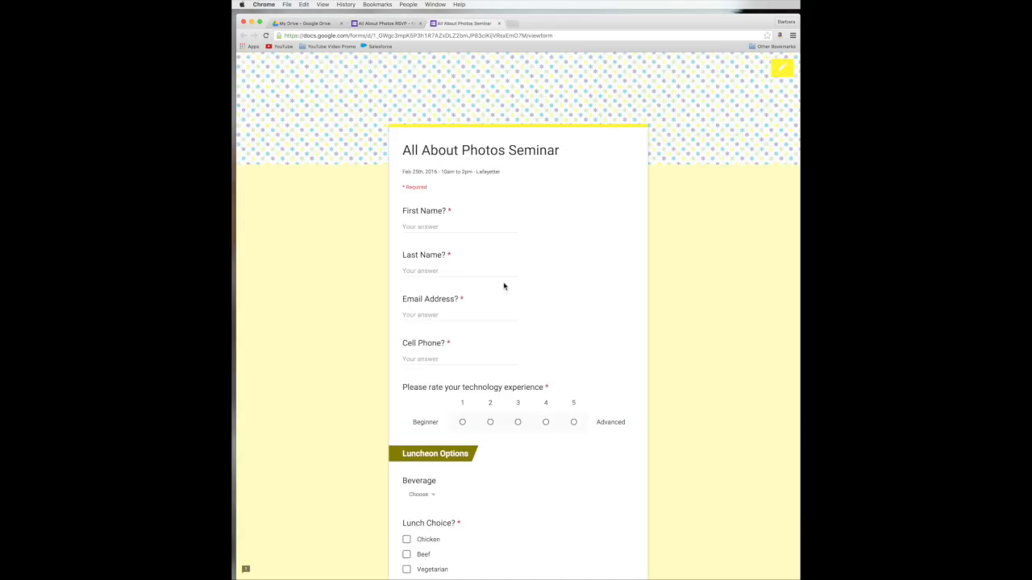
pyautogui.click(433, 228)
pyautogui.click(445, 271)
pyautogui.click(458, 314)
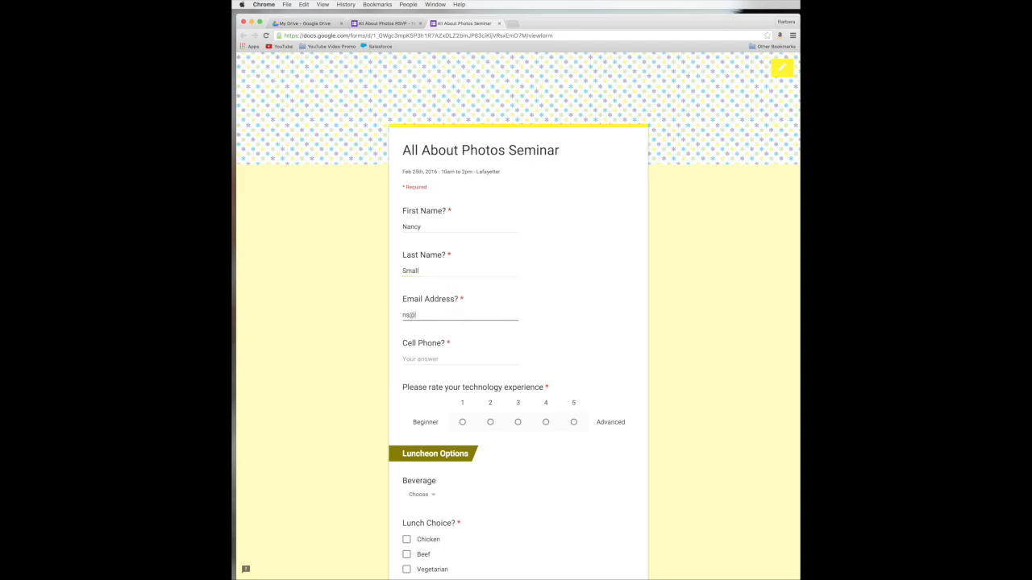
pyautogui.click(436, 358)
# Step: Rate technology experience 2, choose Water and Chicken, and re-enter the respondent's email address
pyautogui.scroll(-1, 473, 410)
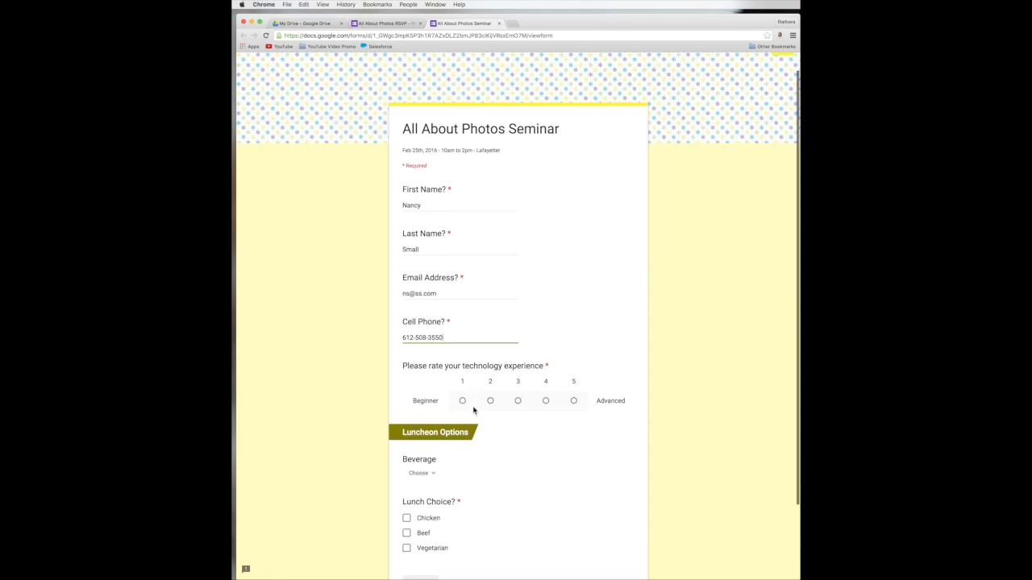
pyautogui.scroll(-2, 473, 410)
pyautogui.click(489, 346)
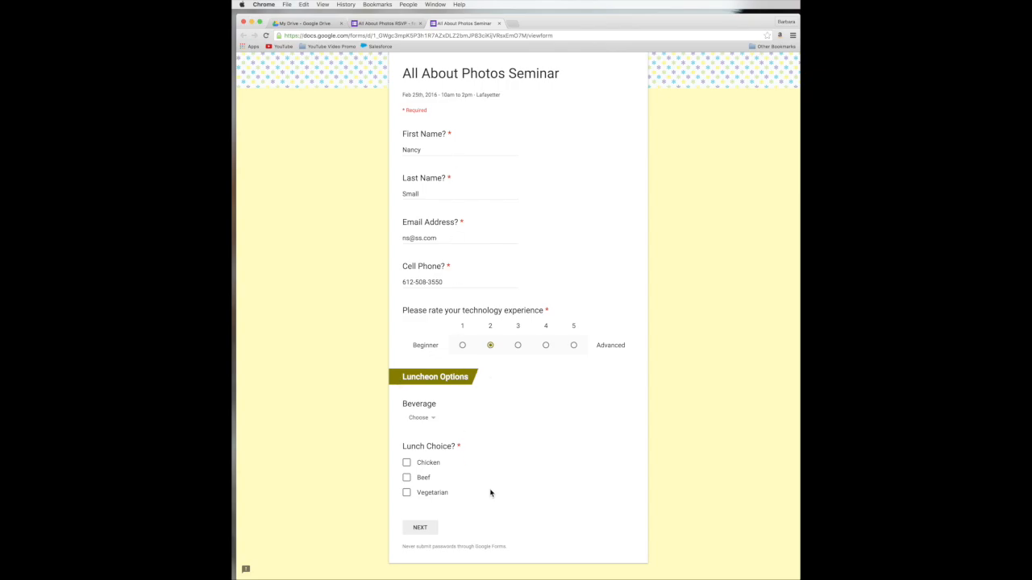
pyautogui.scroll(-1, 490, 491)
pyautogui.click(417, 384)
pyautogui.click(411, 443)
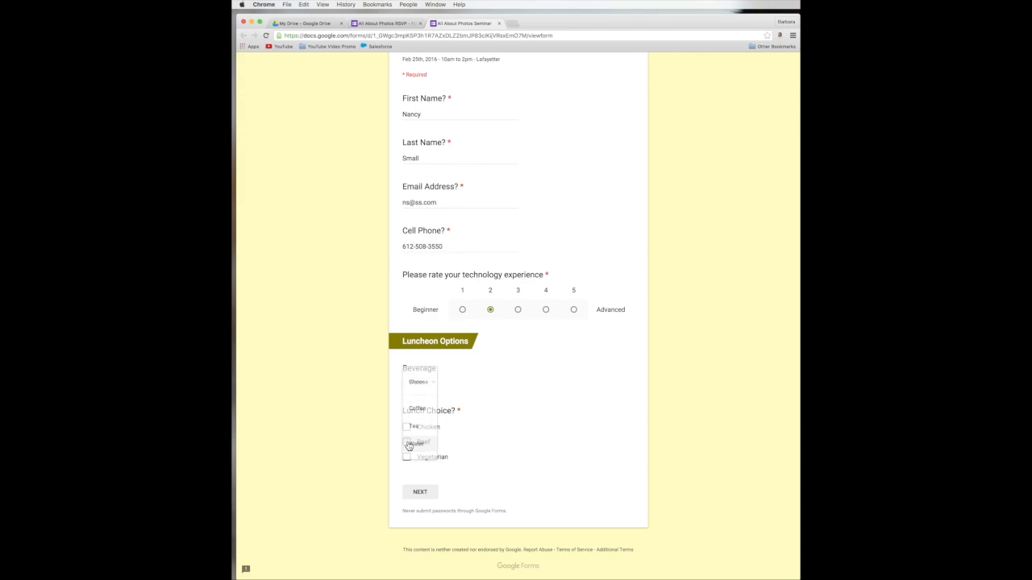
pyautogui.click(406, 427)
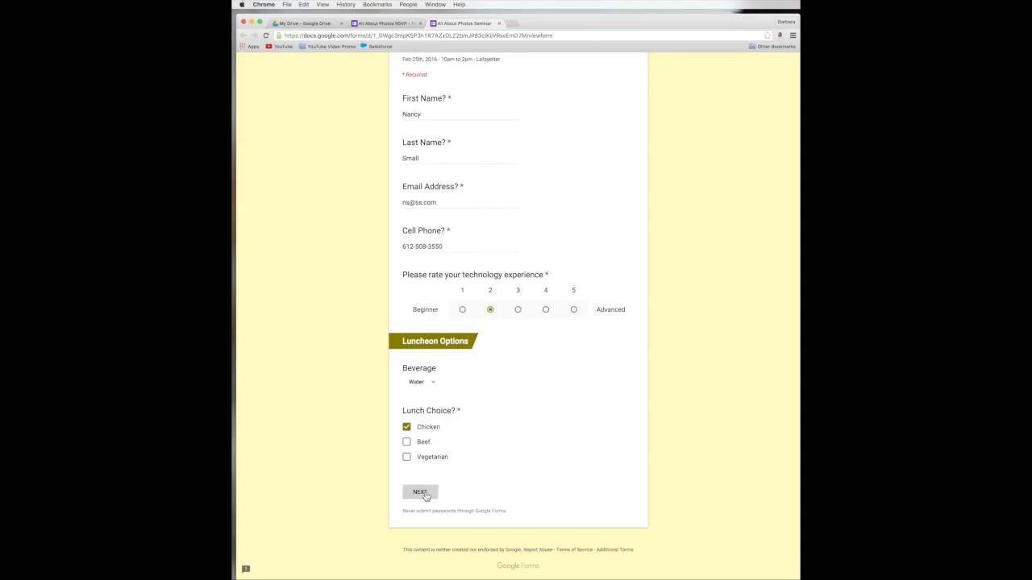
pyautogui.moveTo(437, 203); pyautogui.dragTo(395, 201)
pyautogui.press('BackSpace')
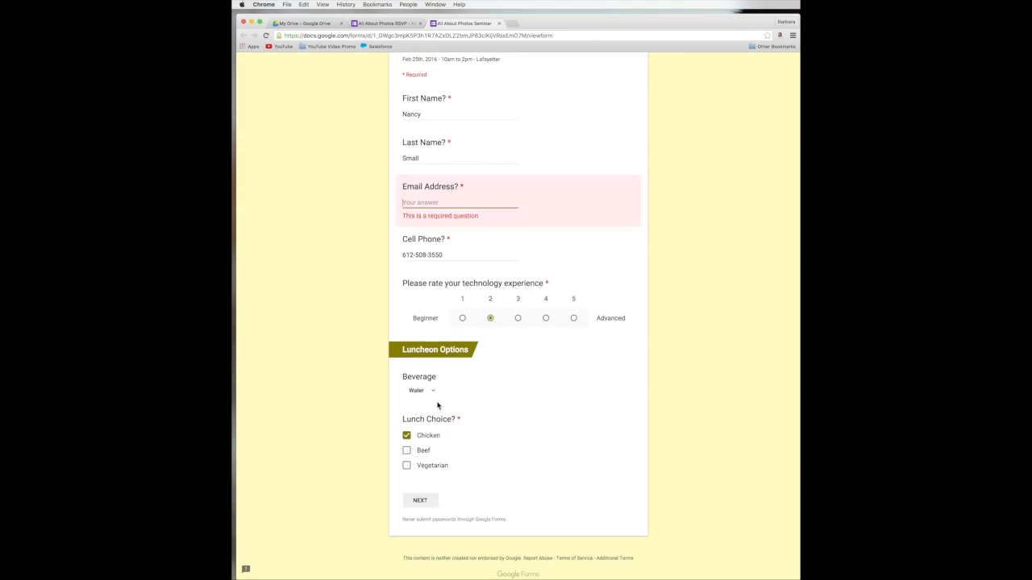
pyautogui.click(430, 508)
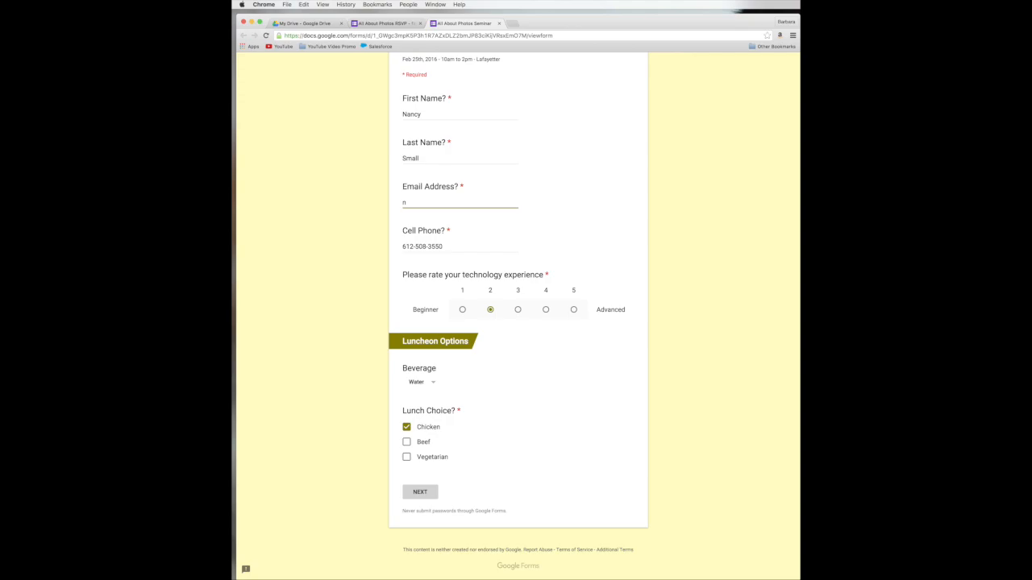
# Step: Advance to the last section and type three lines of test text in Questions/Comments
pyautogui.click(419, 491)
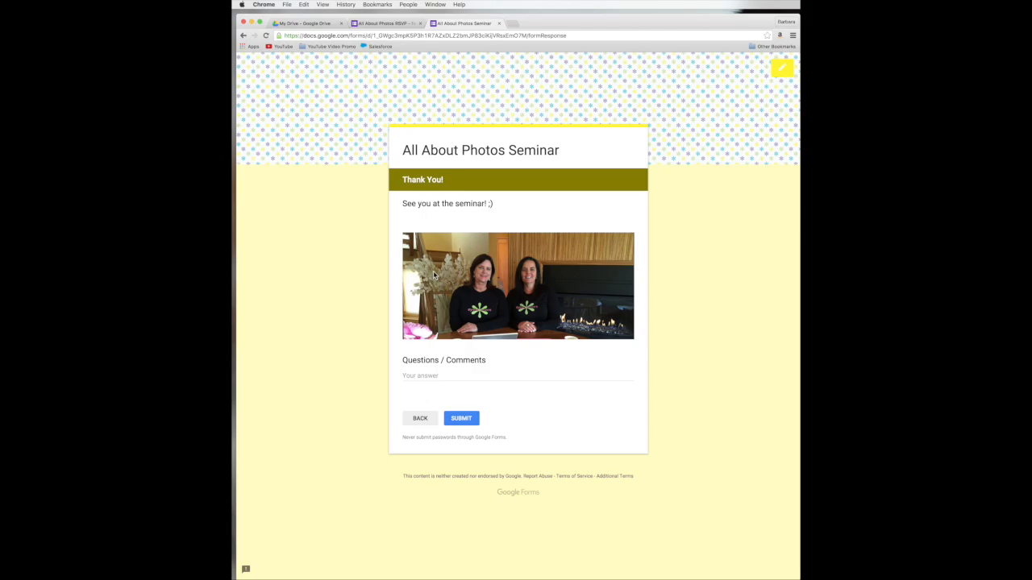
pyautogui.click(435, 376)
pyautogui.write('kdvjdsalkfjds')
pyautogui.press('Return')
pyautogui.write('dlskfjdslfkj')
pyautogui.press('Return')
pyautogui.write('ldsfjdsklfjdskfjdslkf')
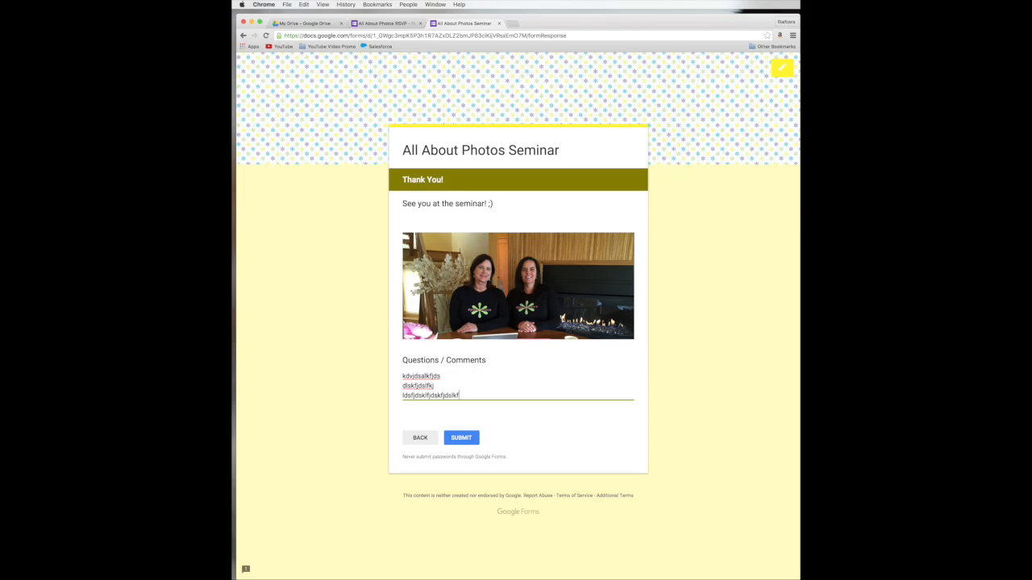
# Step: Submit the test response and close the preview tab
pyautogui.click(455, 442)
pyautogui.click(455, 442)
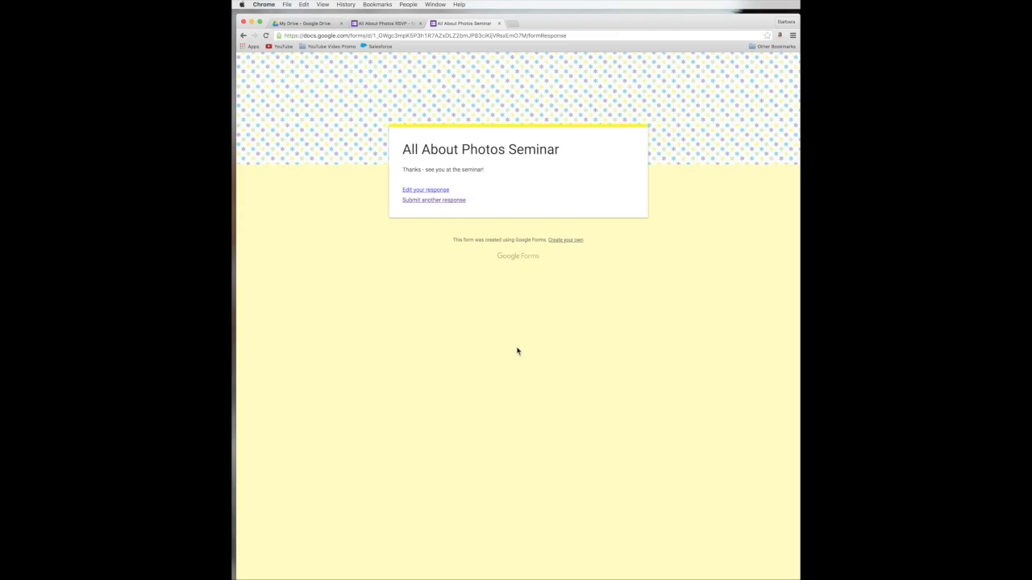
pyautogui.click(499, 24)
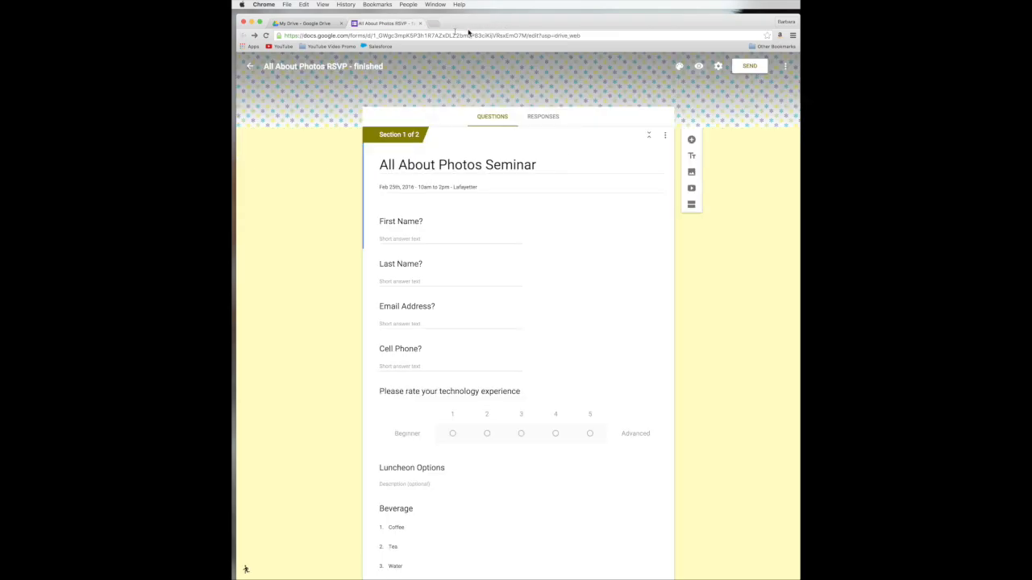
# Step: Review the 9-response summary of 'All About Photos RSVP - finished', scrolling through each question's answers and charts
pyautogui.click(543, 121)
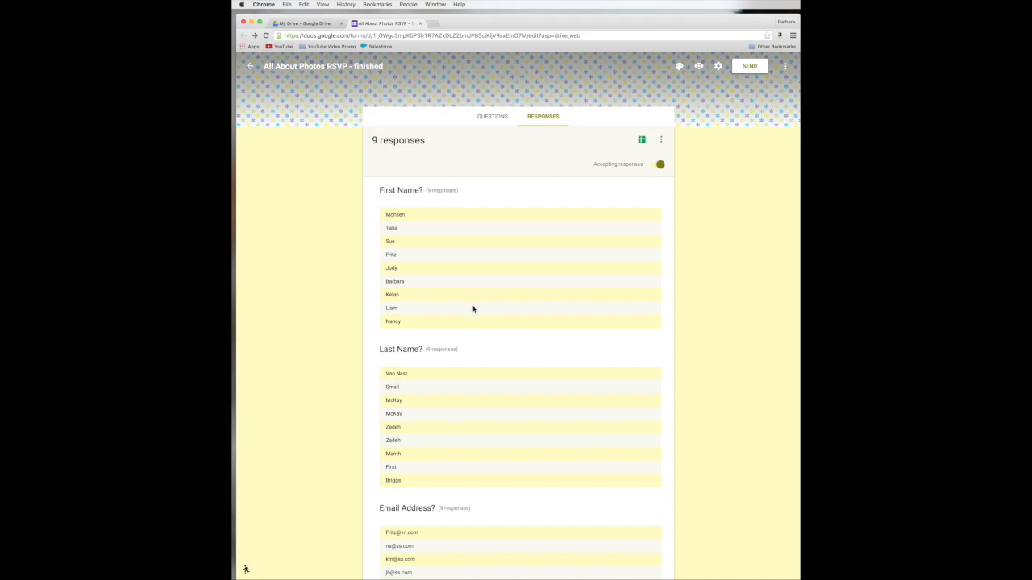
pyautogui.scroll(-10, 467, 404)
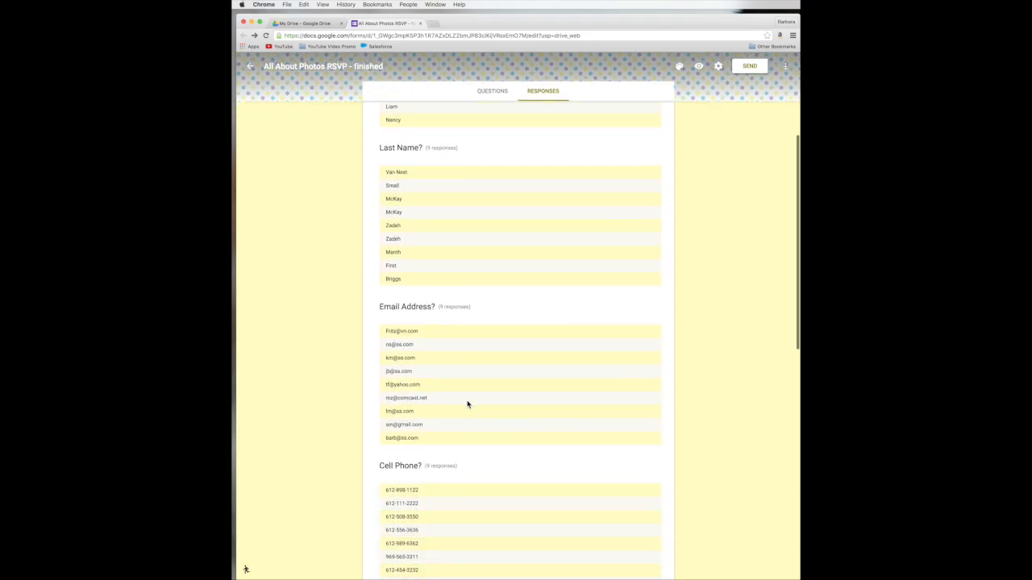
pyautogui.scroll(-5, 467, 404)
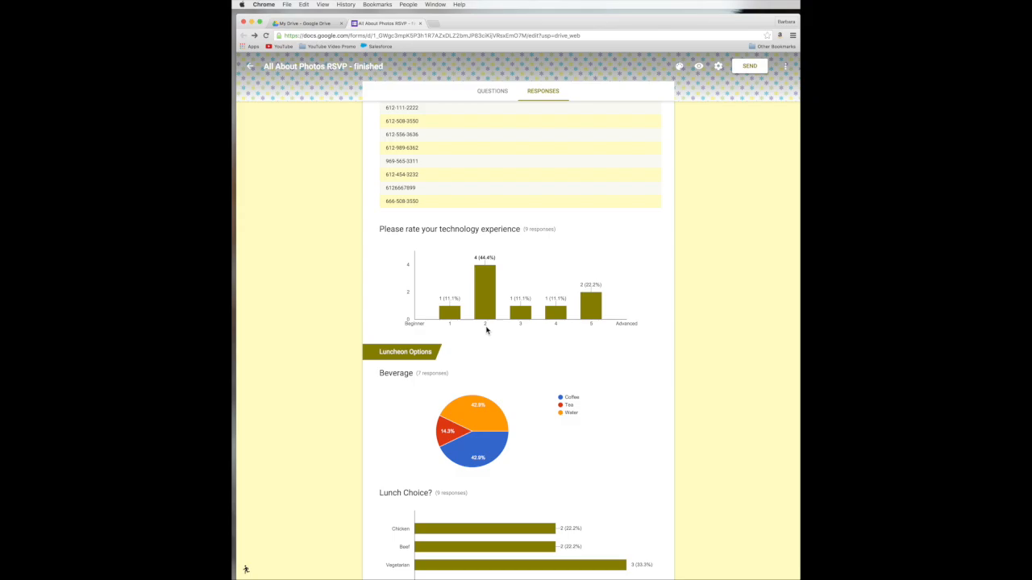
pyautogui.scroll(-3, 539, 434)
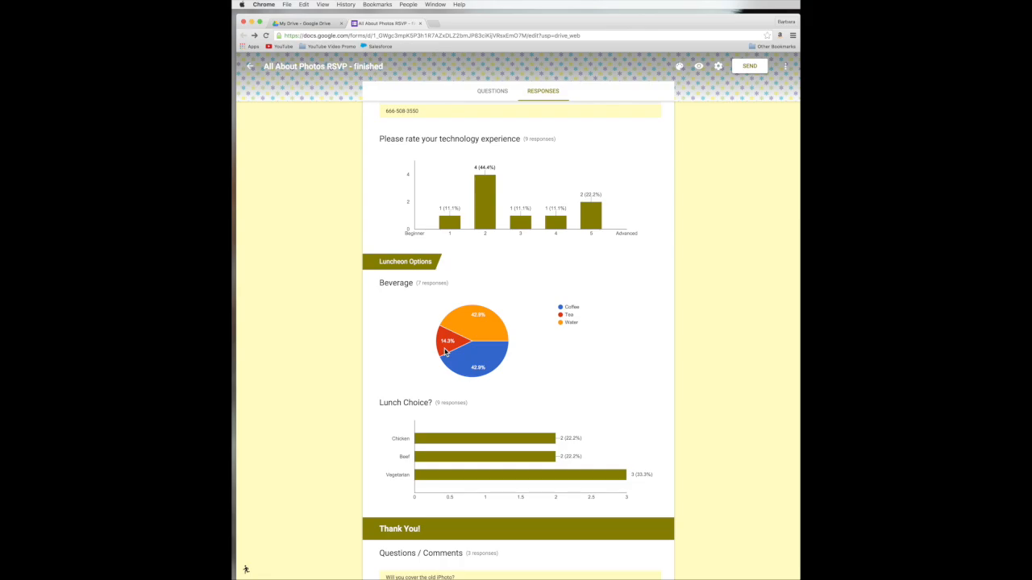
pyautogui.scroll(-3, 611, 398)
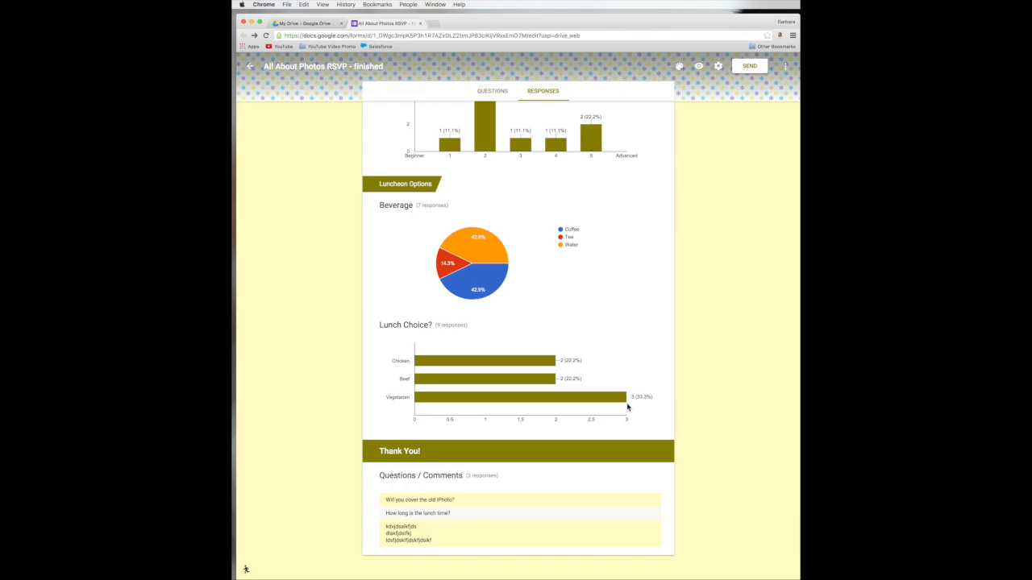
pyautogui.scroll(20, 627, 410)
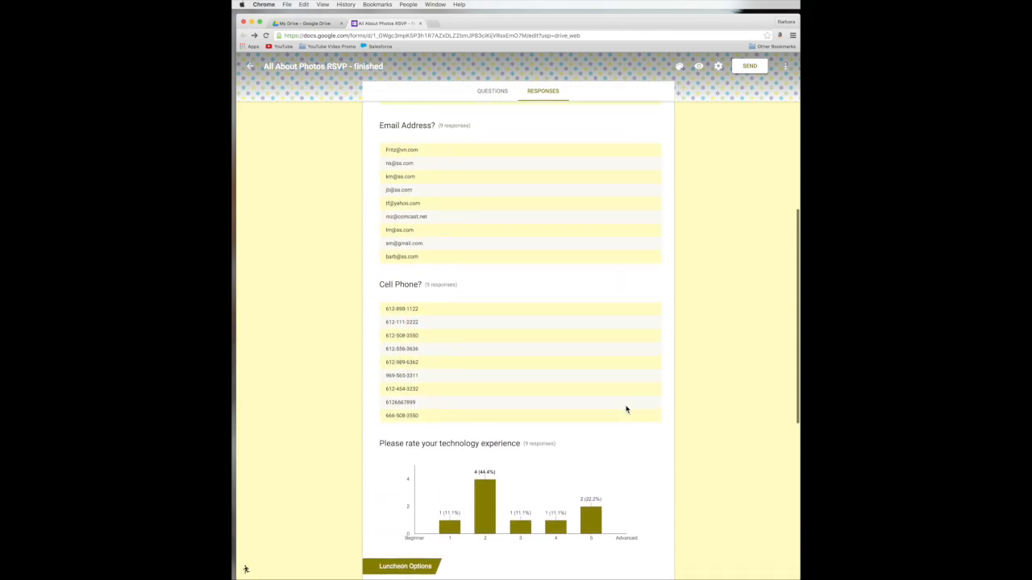
pyautogui.scroll(2, 627, 409)
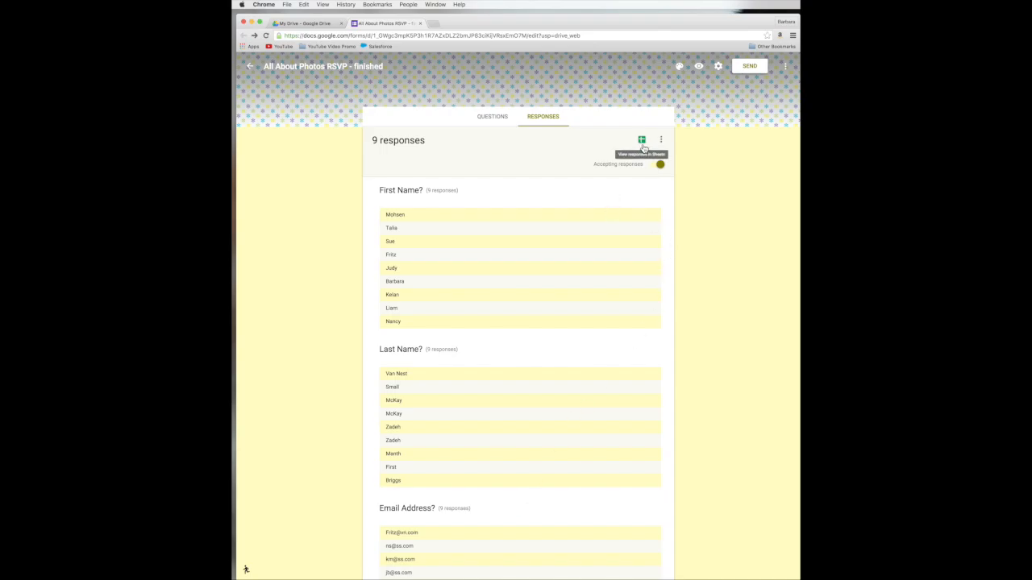
# Step: Open the linked 'All About Photos RSVP (Responses)' spreadsheet, then return to the My Drive file list
pyautogui.click(642, 143)
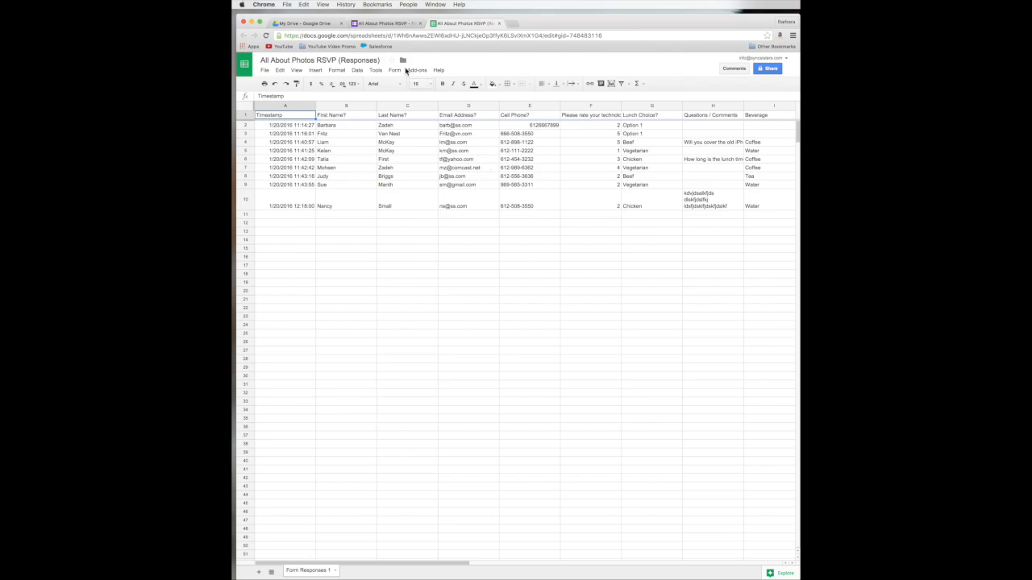
pyautogui.click(379, 27)
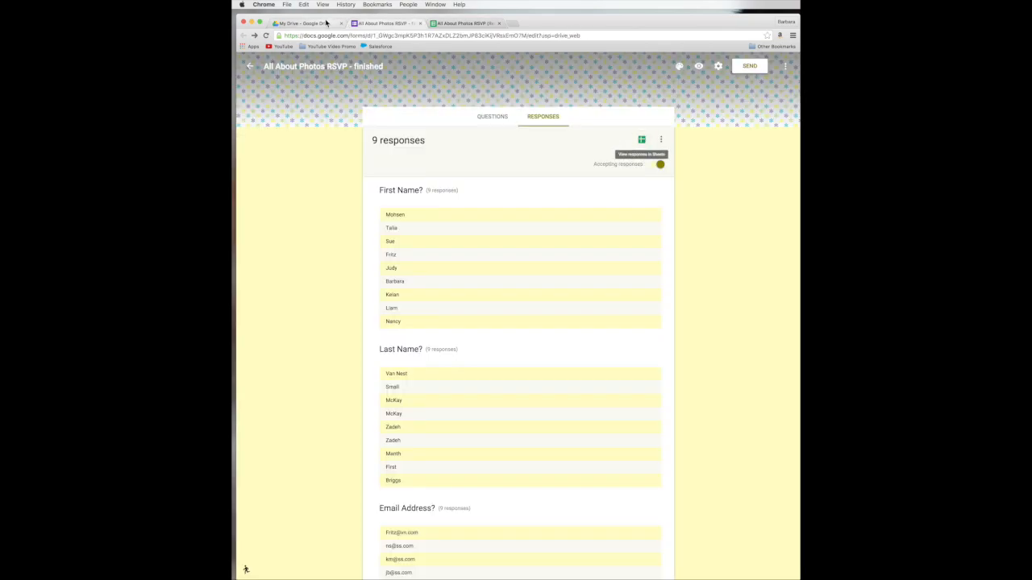
pyautogui.click(327, 23)
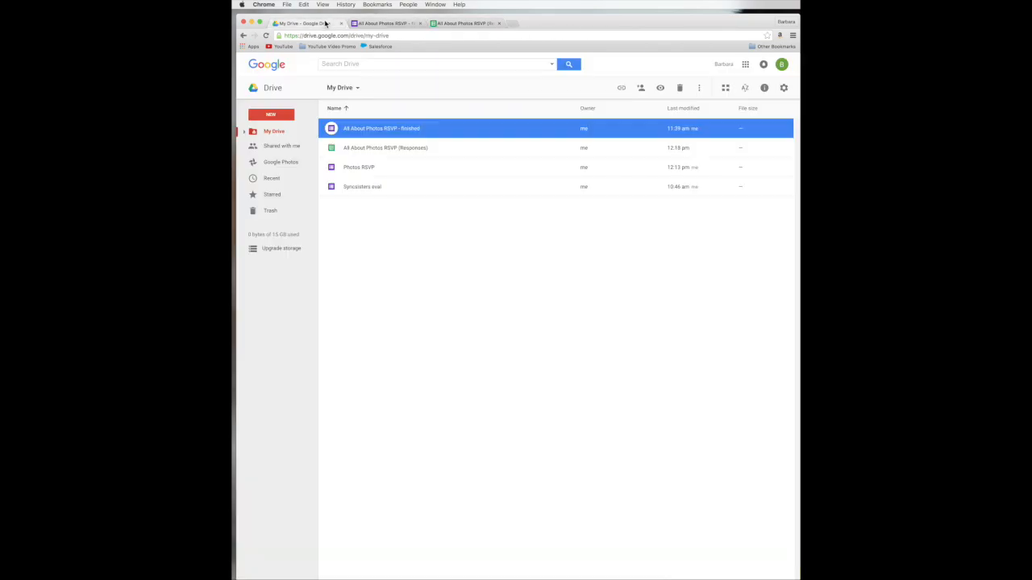
# Step: Open the Photos RSVP form from My Drive
pyautogui.click(330, 169)
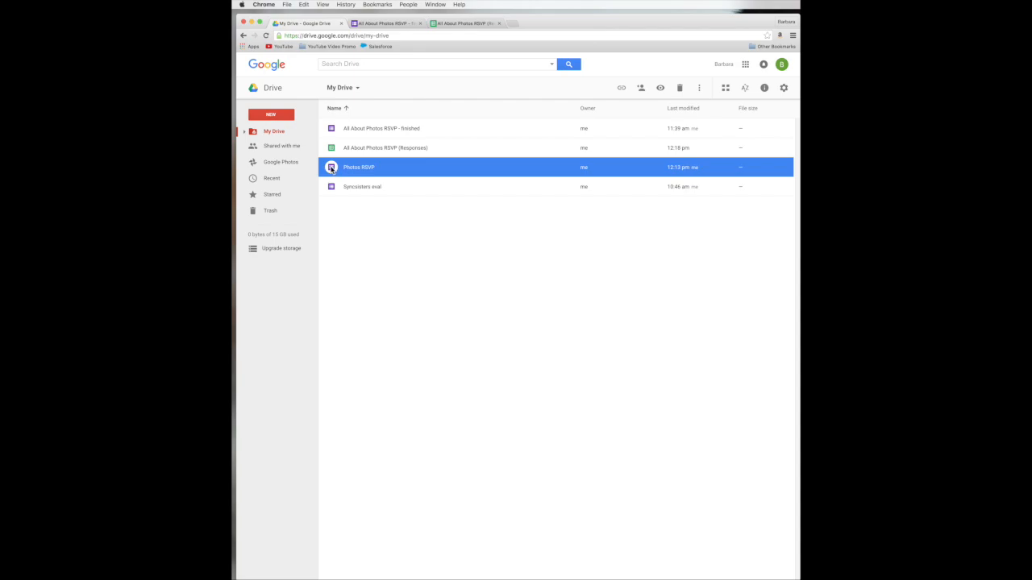
pyautogui.doubleClick(329, 169)
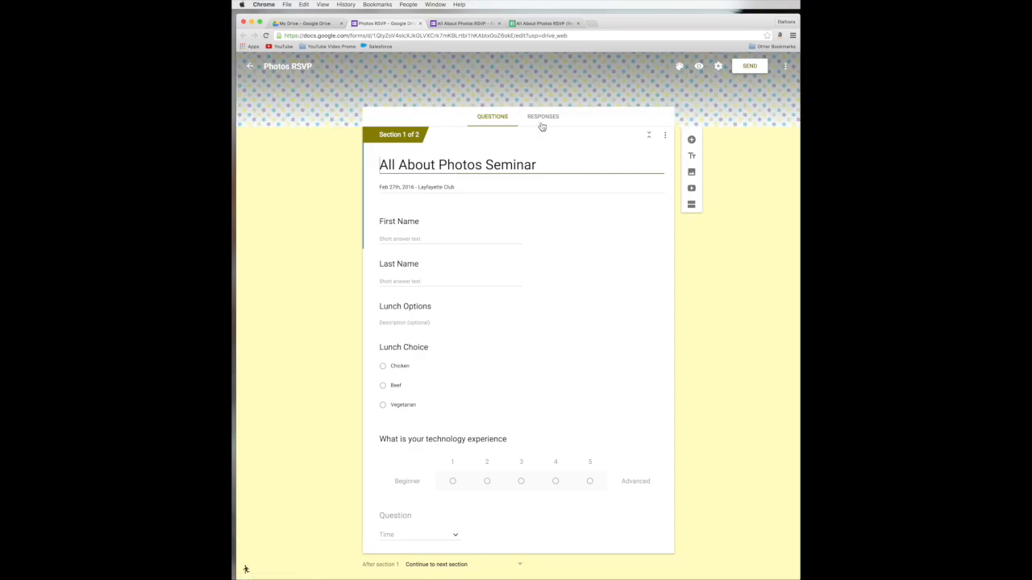
# Step: On the Photos RSVP responses page, choose a new 'Photos RSVP (Responses)' spreadsheet as the response destination
pyautogui.click(544, 121)
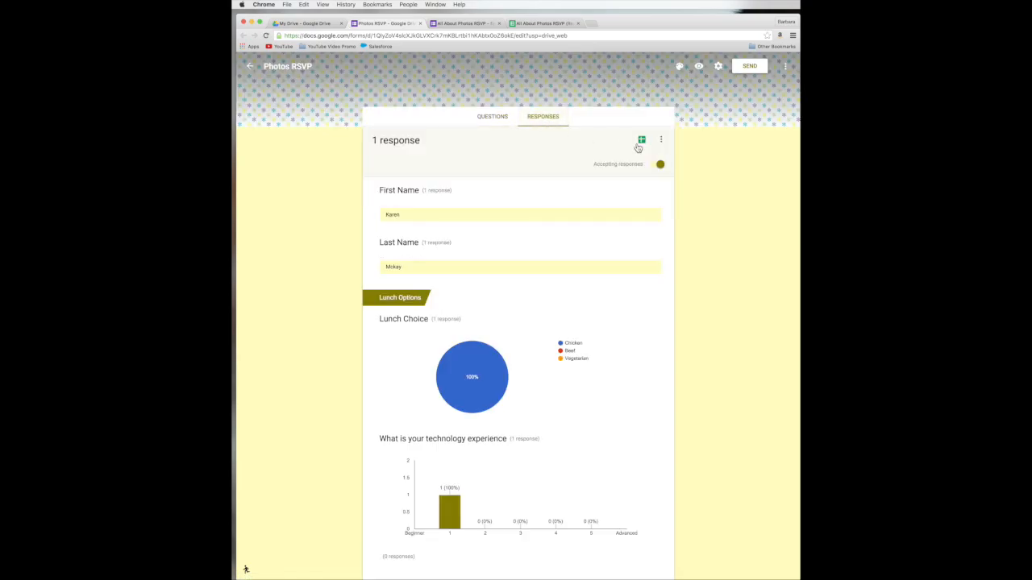
pyautogui.click(642, 142)
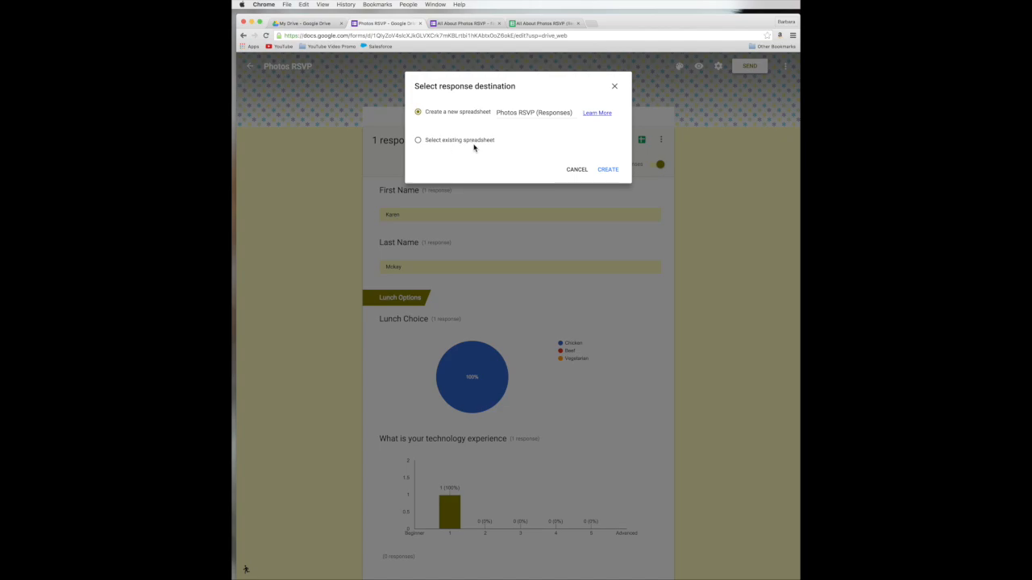
pyautogui.click(608, 170)
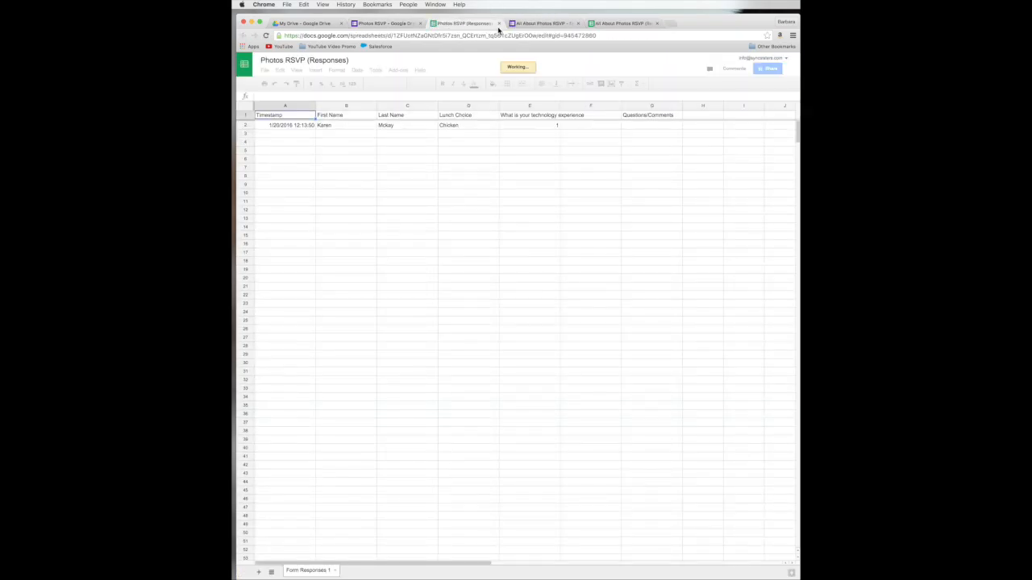
# Step: Close the new Photos RSVP sheet, review the All About Photos RSVP (Responses) sheet, and return to My Drive
pyautogui.click(500, 24)
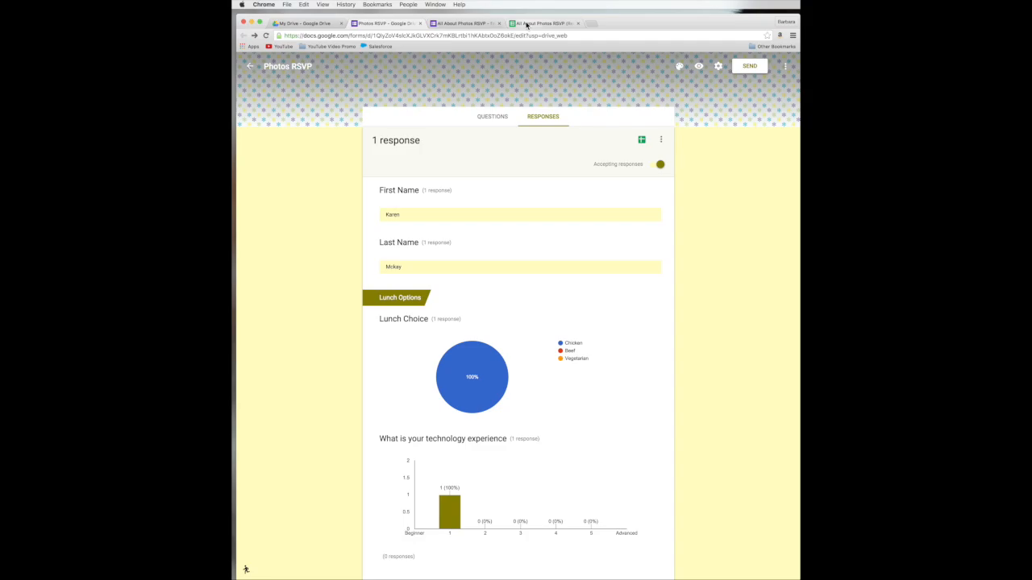
pyautogui.click(528, 23)
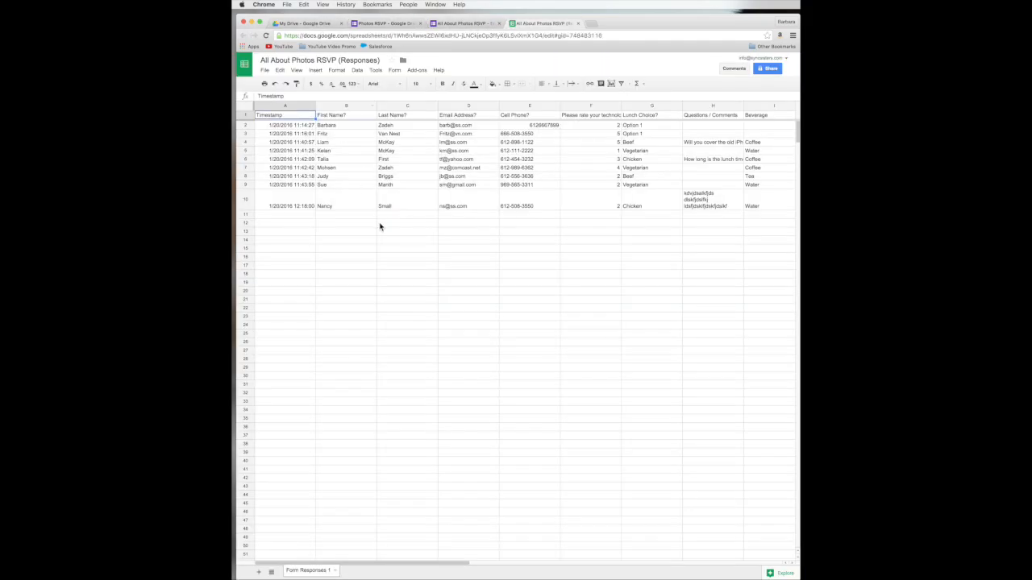
pyautogui.hscroll(10, 380, 226)
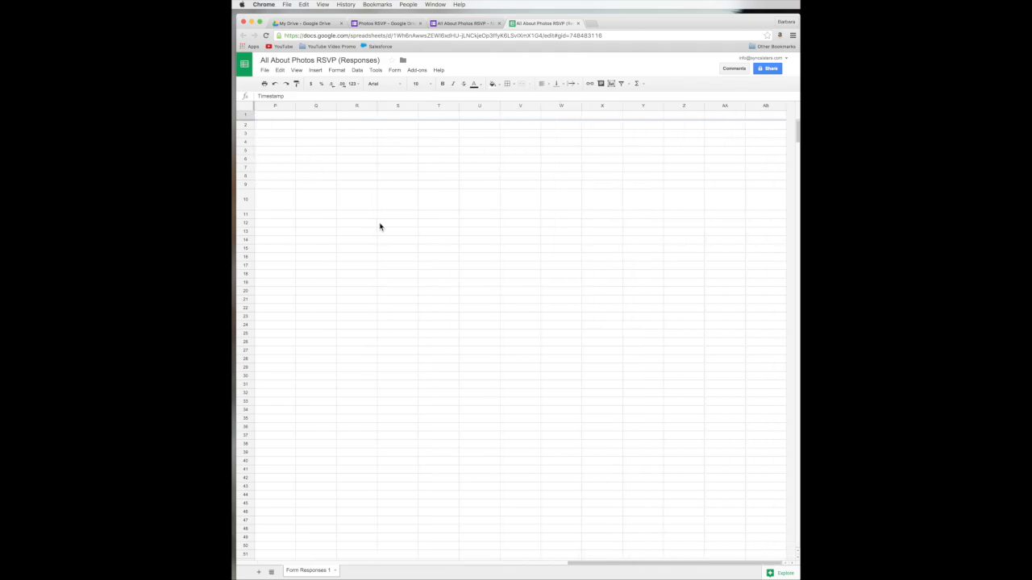
pyautogui.hscroll(-10, 380, 226)
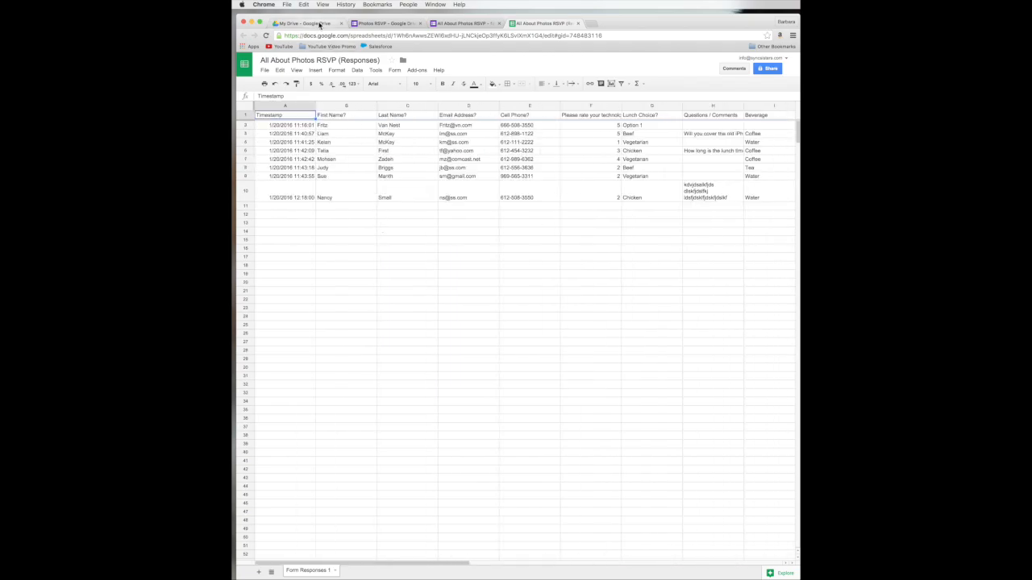
pyautogui.click(319, 24)
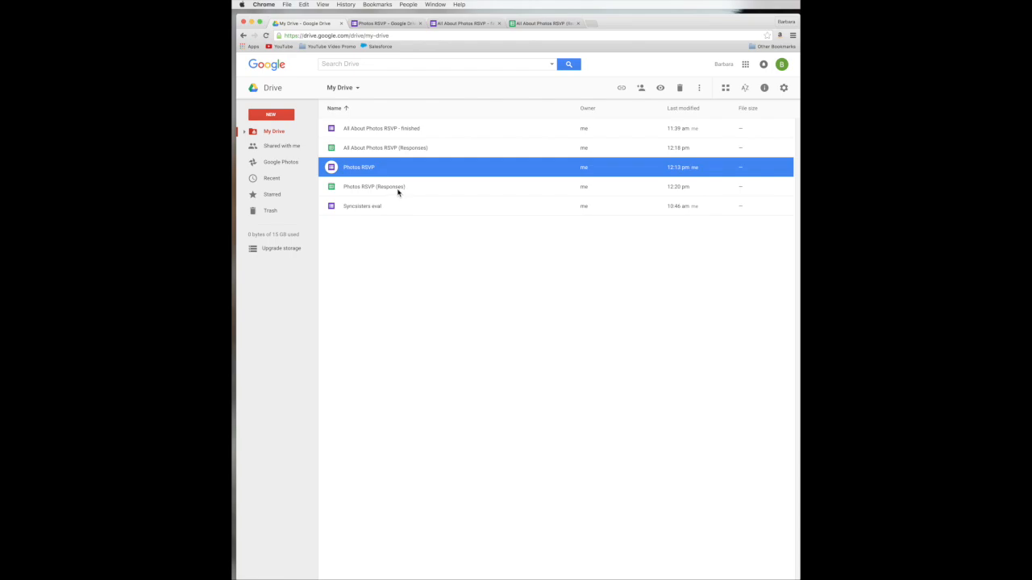
# Step: Select 'Photos RSVP (Responses)' in Drive, check the All About Photos sheet, then return to the Photos RSVP responses
pyautogui.click(397, 190)
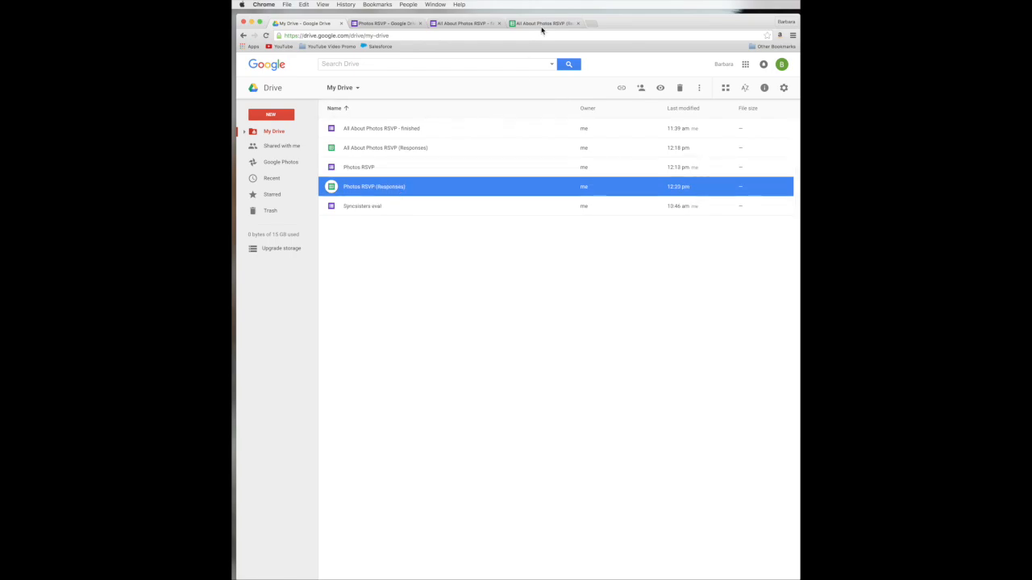
pyautogui.click(541, 26)
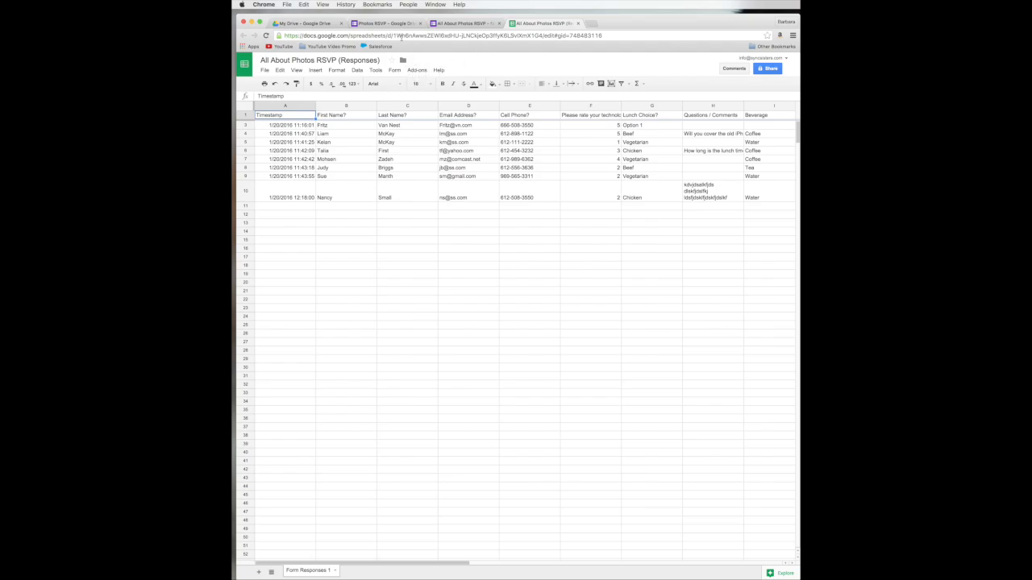
pyautogui.click(397, 27)
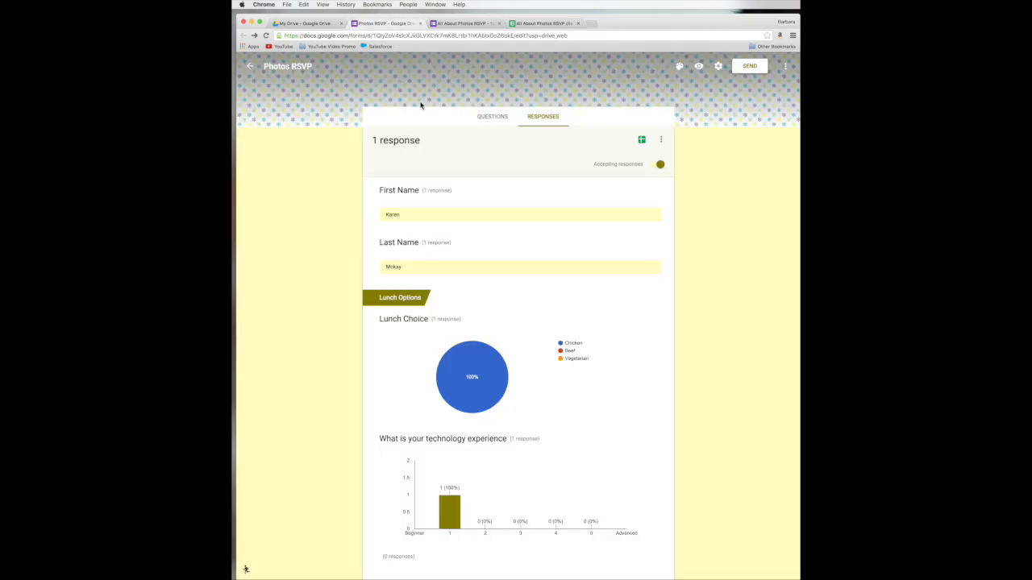
# Step: In the old Forms editor, browse Add-ons > Get add-ons, then switch back to the new Google Forms editor
pyautogui.click(246, 571)
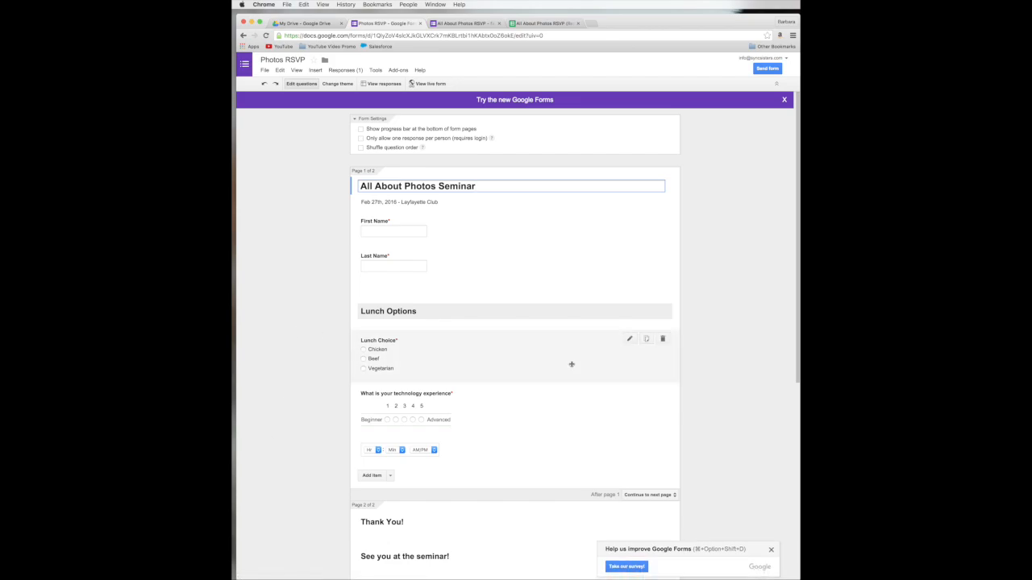
pyautogui.click(398, 71)
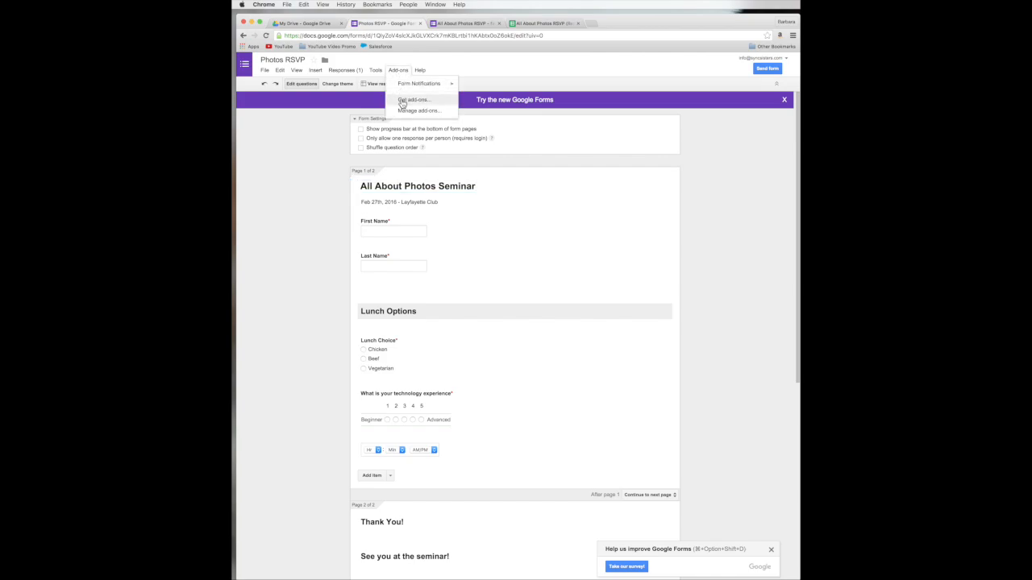
pyautogui.click(402, 101)
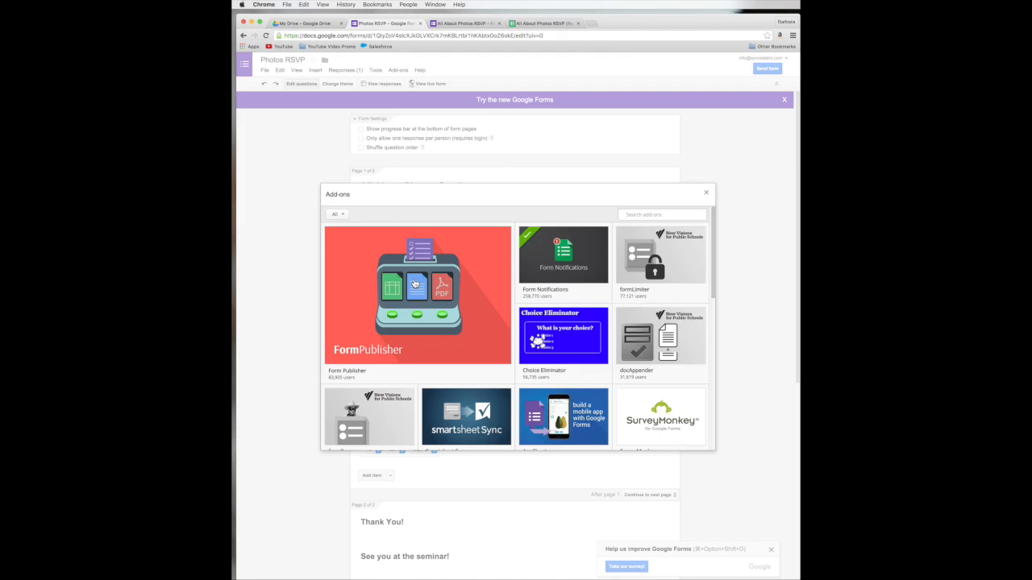
pyautogui.click(707, 195)
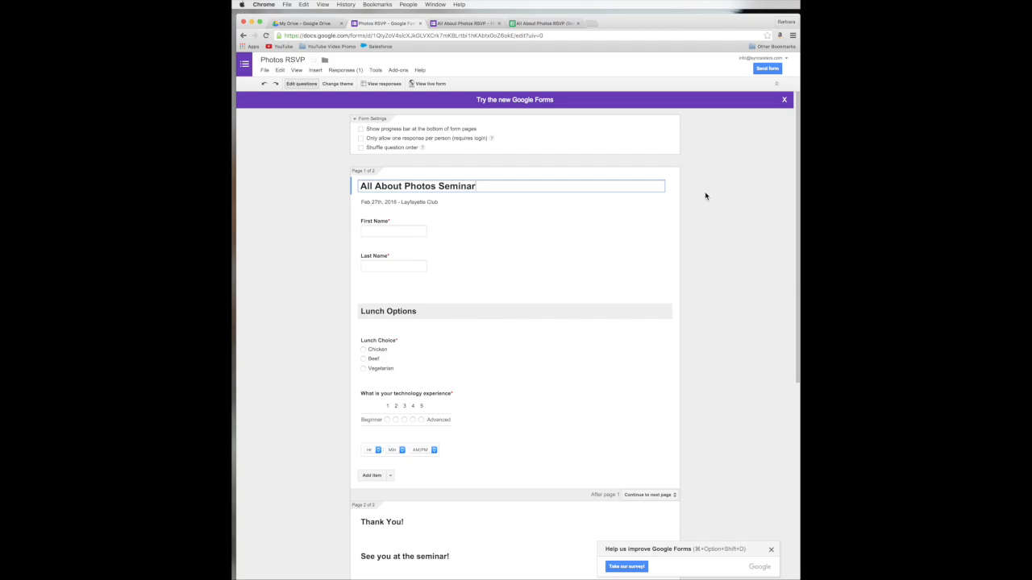
pyautogui.click(551, 103)
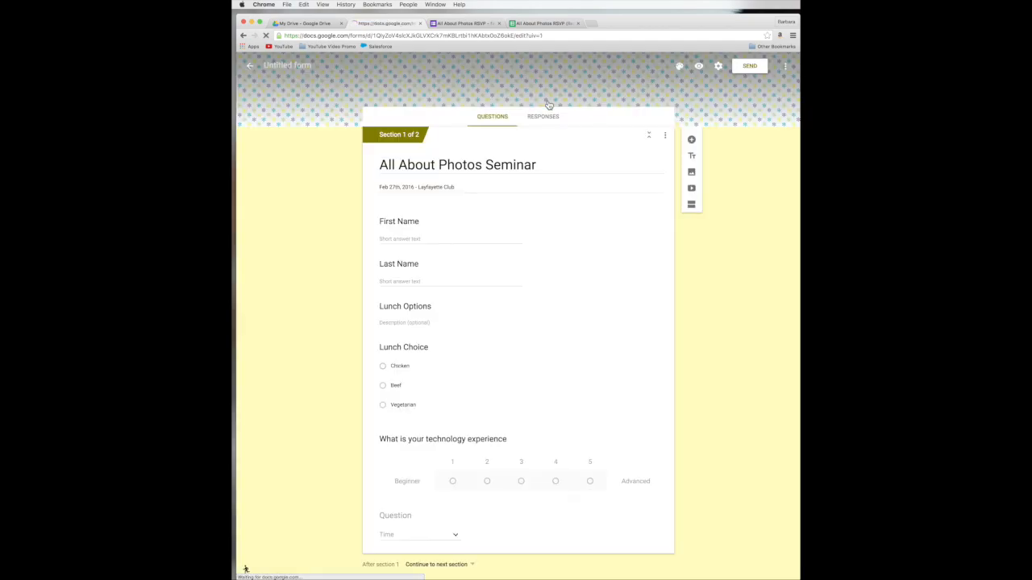